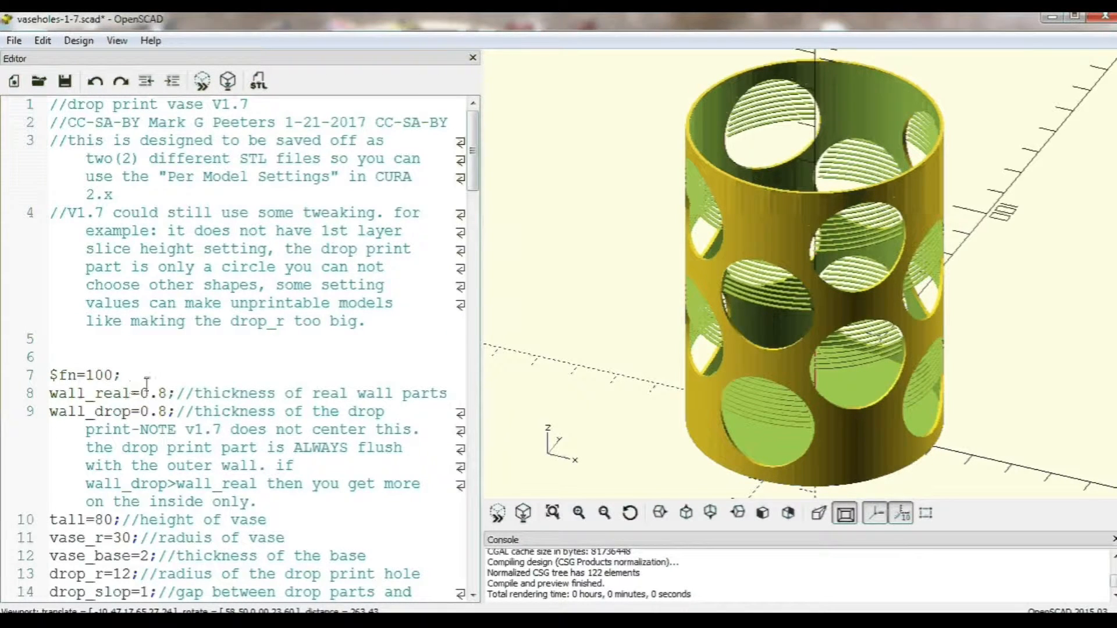
Set the real wall thickness wall_real to 2.8 and preview the vase
{"action": "scroll", "coordinate": [145, 384], "scroll_direction": "down", "scroll_amount": 2}
{"action": "left_click", "coordinate": [96, 286]}
{"action": "left_click_drag", "start_coordinate": [131, 303], "coordinate": [58, 285]}
{"action": "left_click", "coordinate": [86, 285]}
{"action": "left_click", "coordinate": [165, 286]}
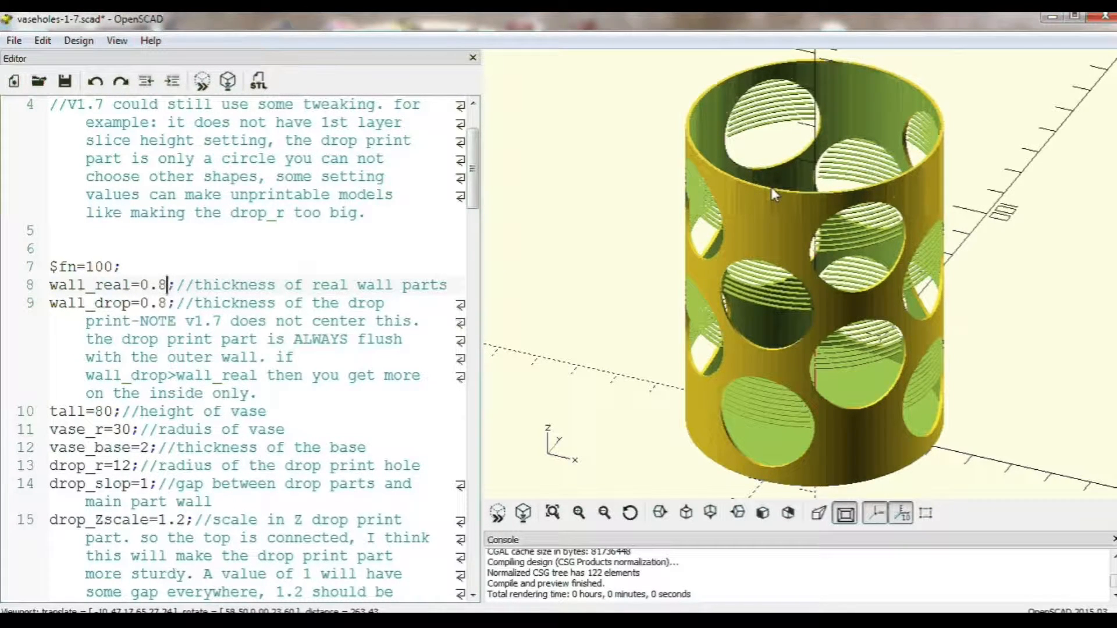
{"action": "mouse_move", "coordinate": [650, 231]}
{"action": "left_mouse_down"}
{"action": "mouse_move", "coordinate": [654, 217]}
{"action": "mouse_move", "coordinate": [657, 244]}
{"action": "left_mouse_up"}
{"action": "scroll", "coordinate": [644, 211], "scroll_direction": "up", "scroll_amount": 5}
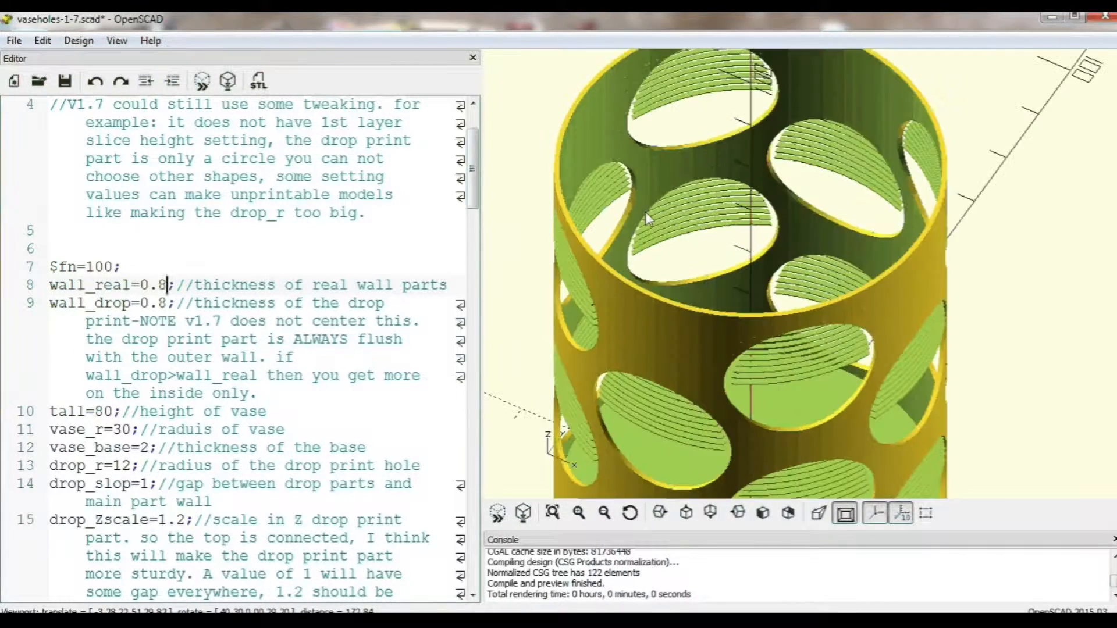
{"action": "left_click_drag", "start_coordinate": [152, 285], "coordinate": [141, 285]}
{"action": "type", "text": "2"}
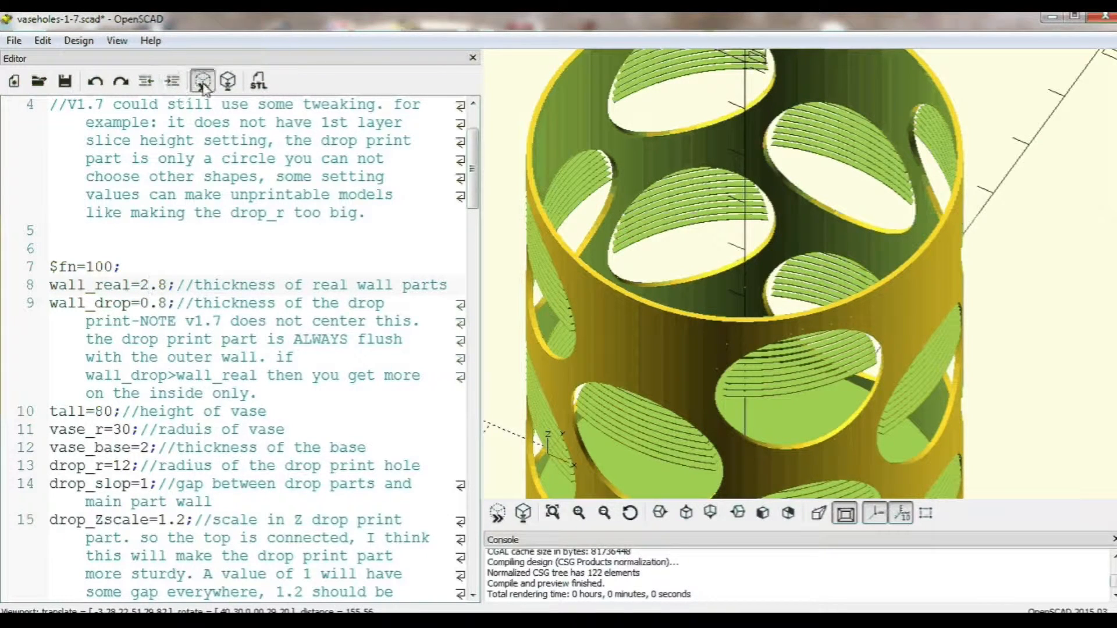
{"action": "left_click", "coordinate": [202, 82]}
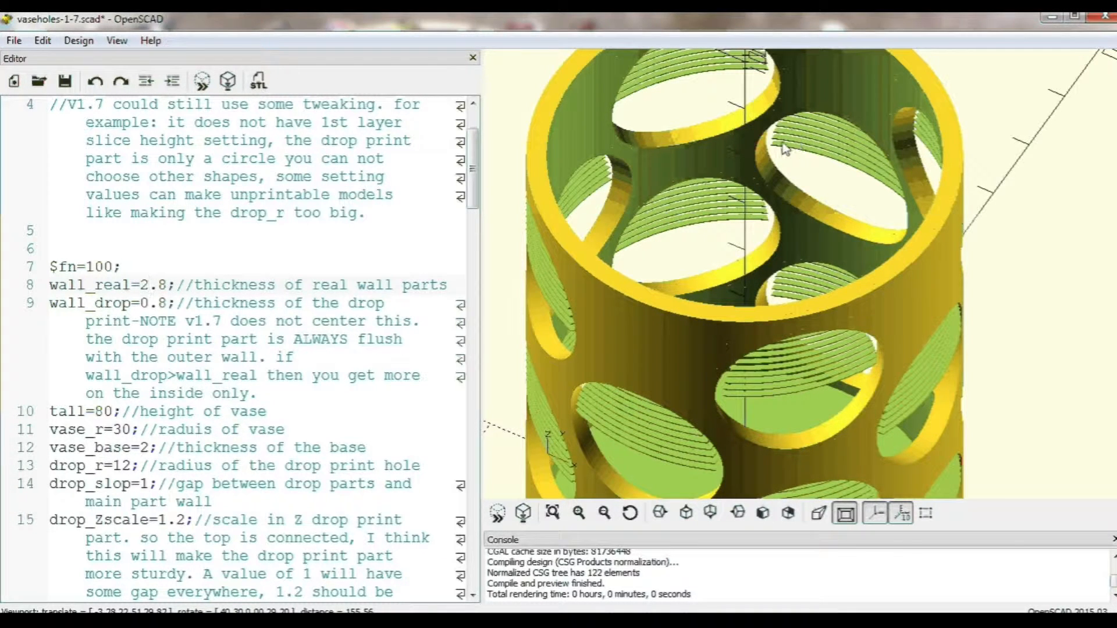
Set the drop print thickness wall_drop to 2.8 and preview the vase
{"action": "double_click", "coordinate": [144, 303]}
{"action": "type", "text": "2"}
{"action": "left_click", "coordinate": [203, 84]}
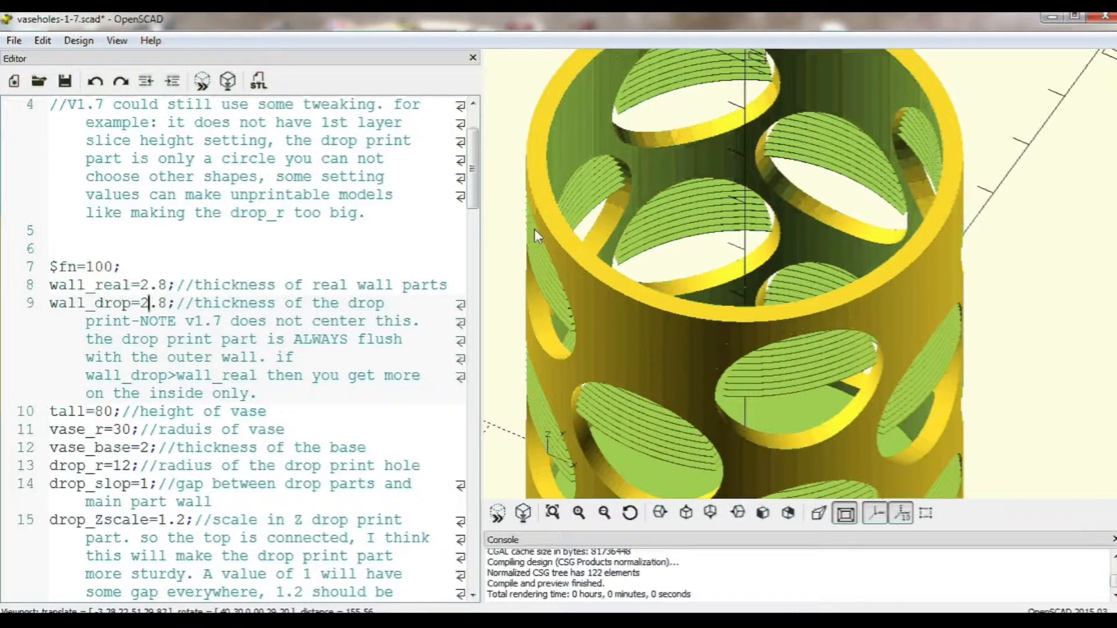
Restore wall_real to 0.8 and preview the vase with the thicker drop print part
{"action": "double_click", "coordinate": [144, 284]}
{"action": "type", "text": "0"}
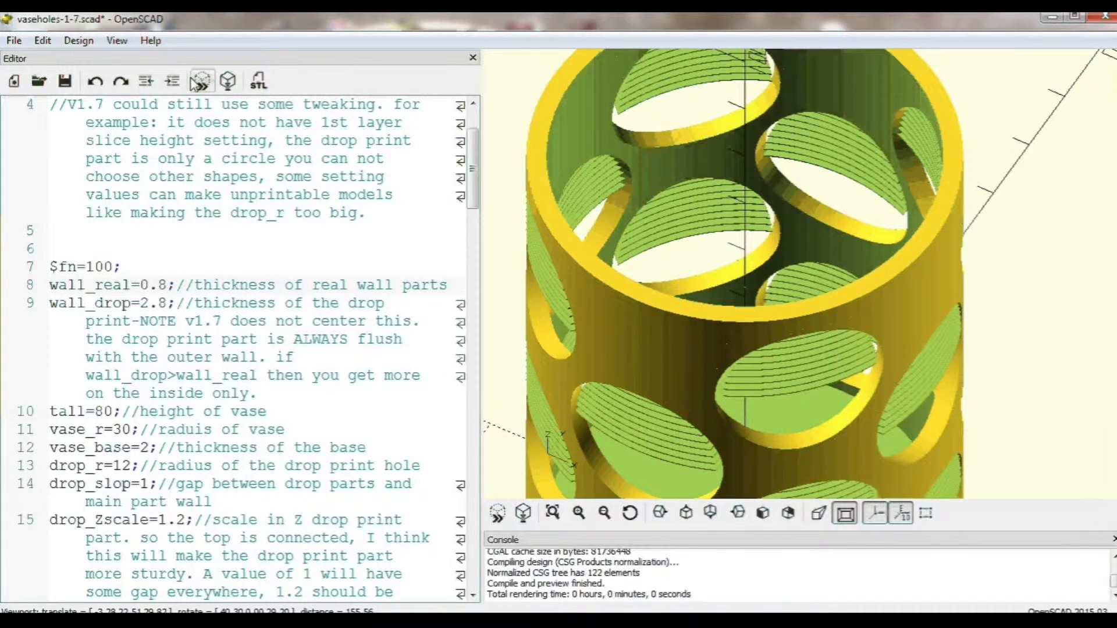
{"action": "left_click", "coordinate": [201, 82]}
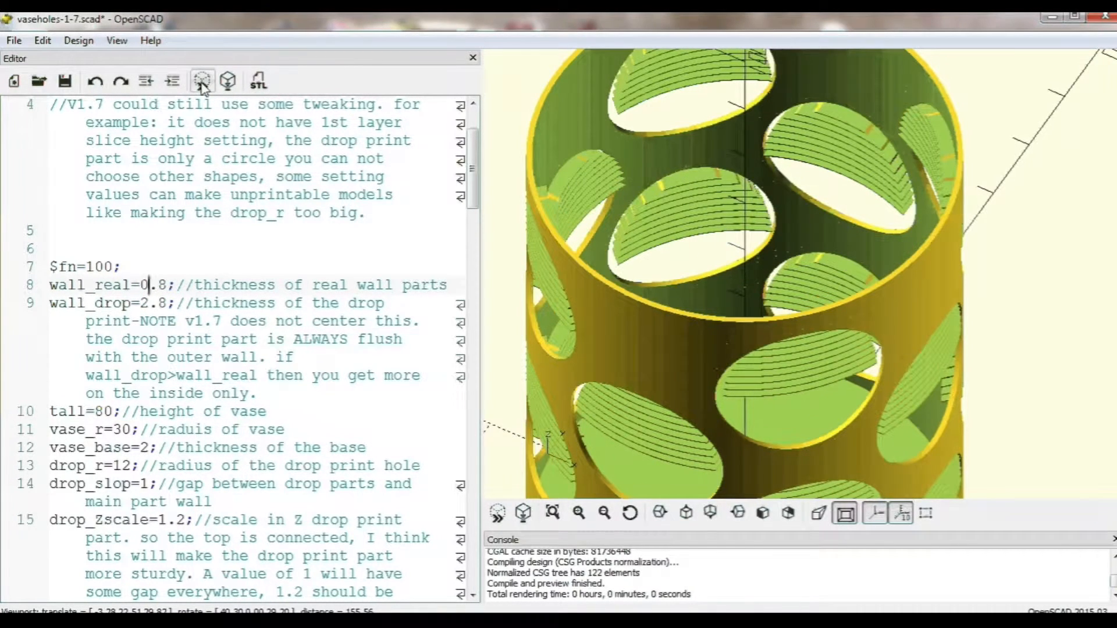
Restore wall_drop to 0.8 and update the vase preview
{"action": "double_click", "coordinate": [144, 303]}
{"action": "type", "text": "0"}
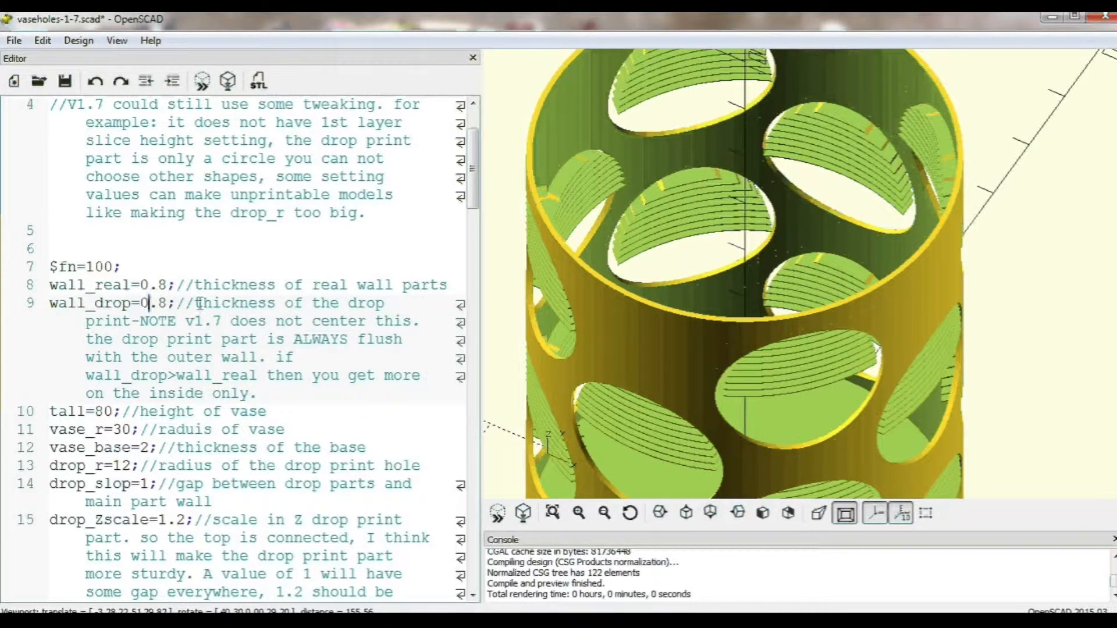
{"action": "left_click", "coordinate": [201, 81]}
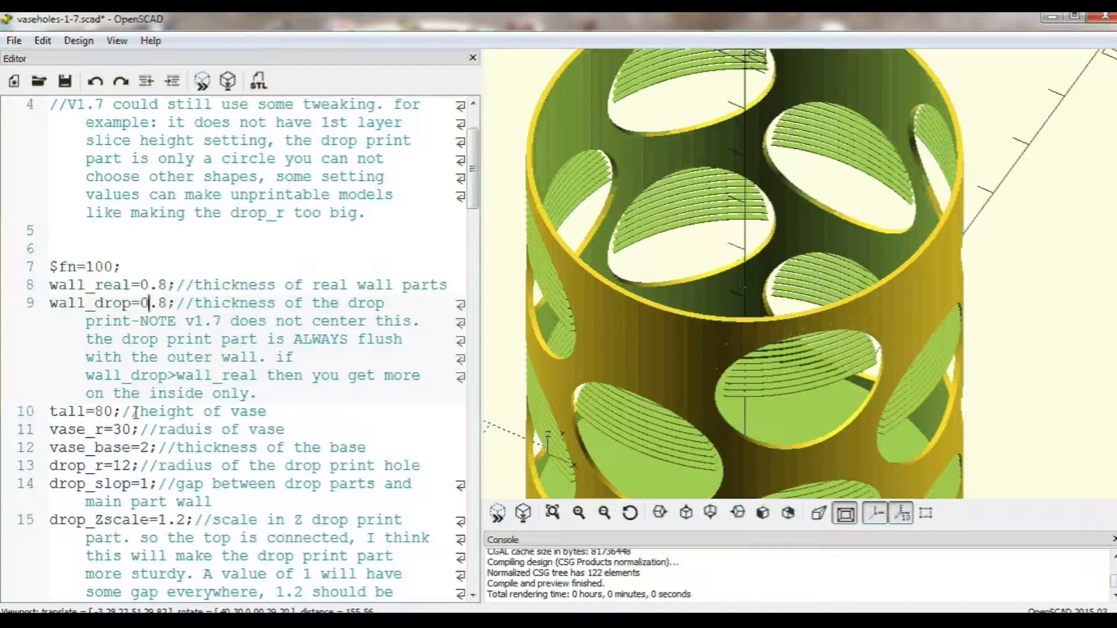
Set the drop print hole radius drop_r to 5 and preview the vase
{"action": "right_click_drag", "start_coordinate": [724, 367], "coordinate": [724, 346]}
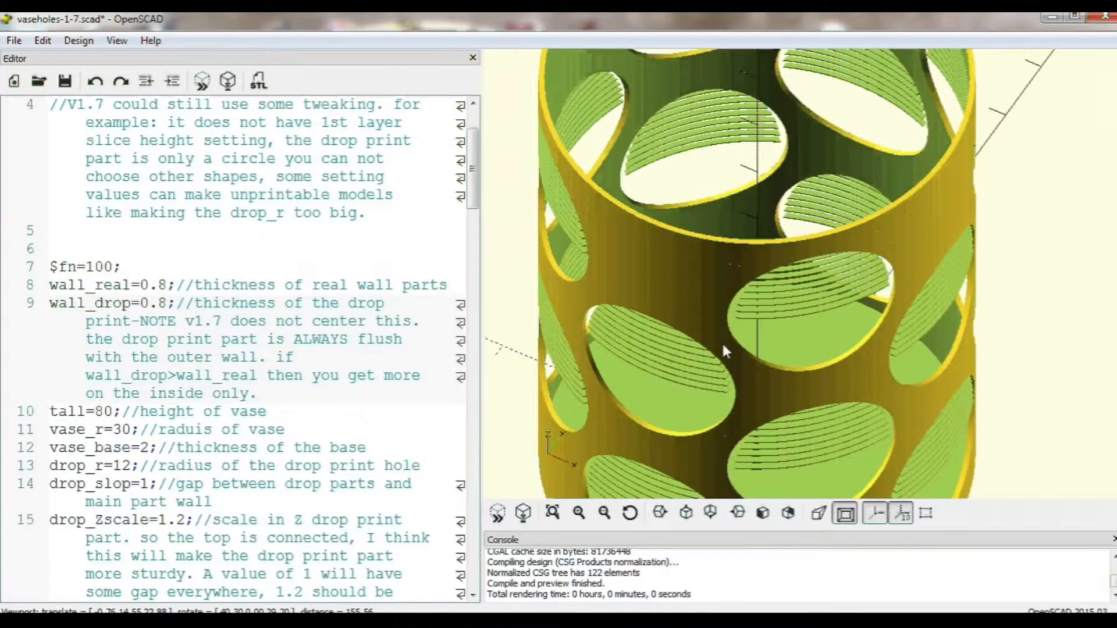
{"action": "scroll", "coordinate": [721, 341], "scroll_direction": "down", "scroll_amount": 5}
{"action": "left_click_drag", "start_coordinate": [720, 348], "coordinate": [727, 320]}
{"action": "left_click", "coordinate": [96, 430]}
{"action": "scroll", "coordinate": [138, 437], "scroll_direction": "down", "scroll_amount": 1}
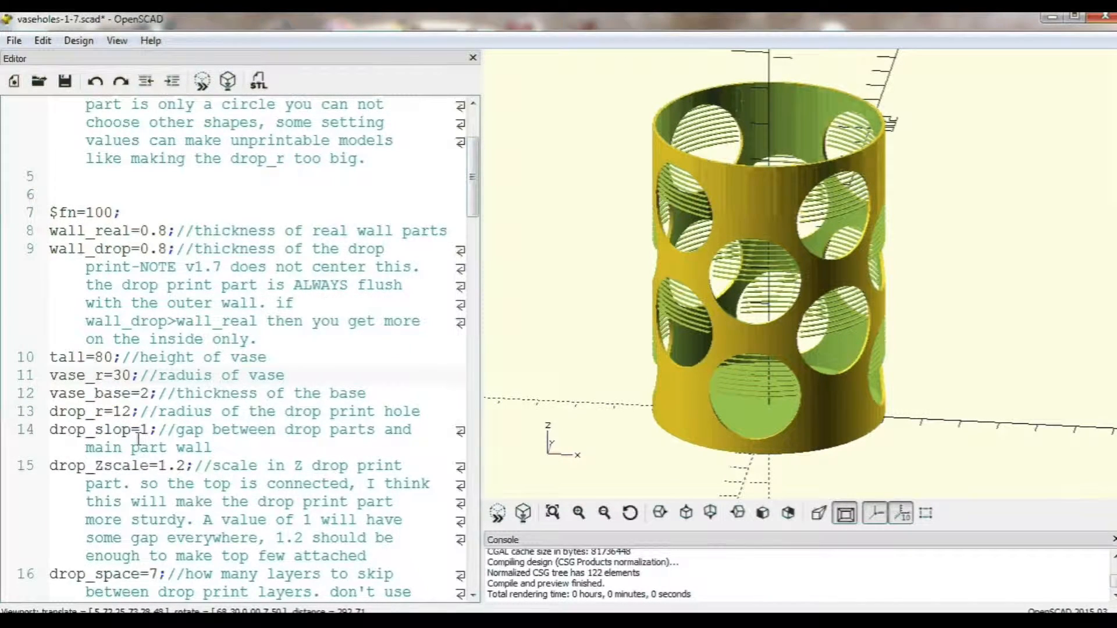
{"action": "scroll", "coordinate": [138, 438], "scroll_direction": "down", "scroll_amount": 3}
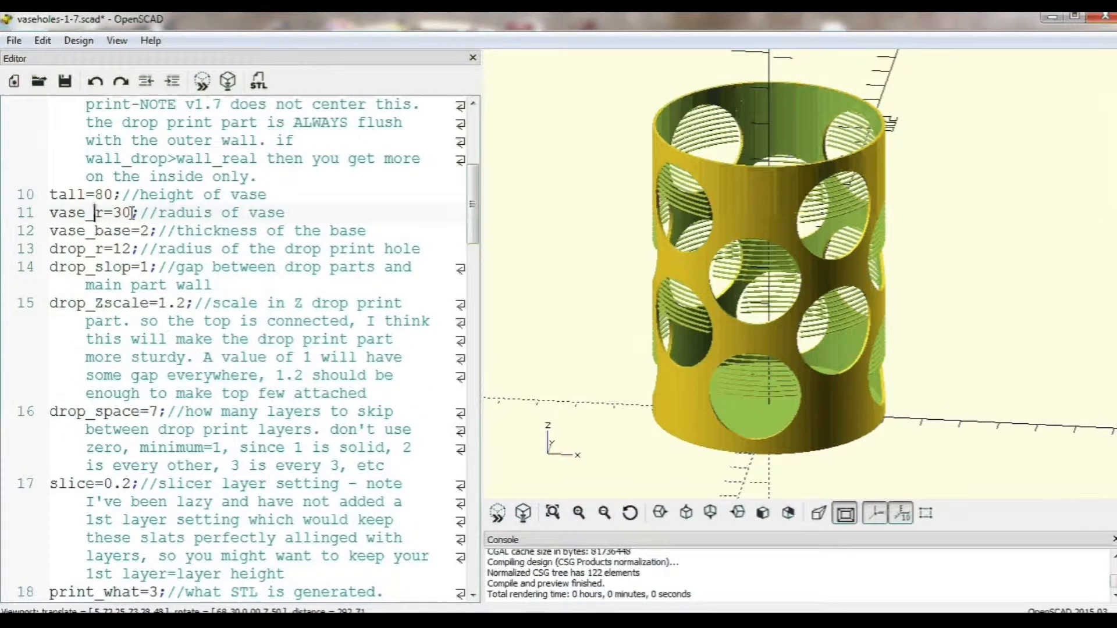
{"action": "double_click", "coordinate": [144, 231]}
{"action": "left_click", "coordinate": [121, 249]}
{"action": "double_click", "coordinate": [121, 249]}
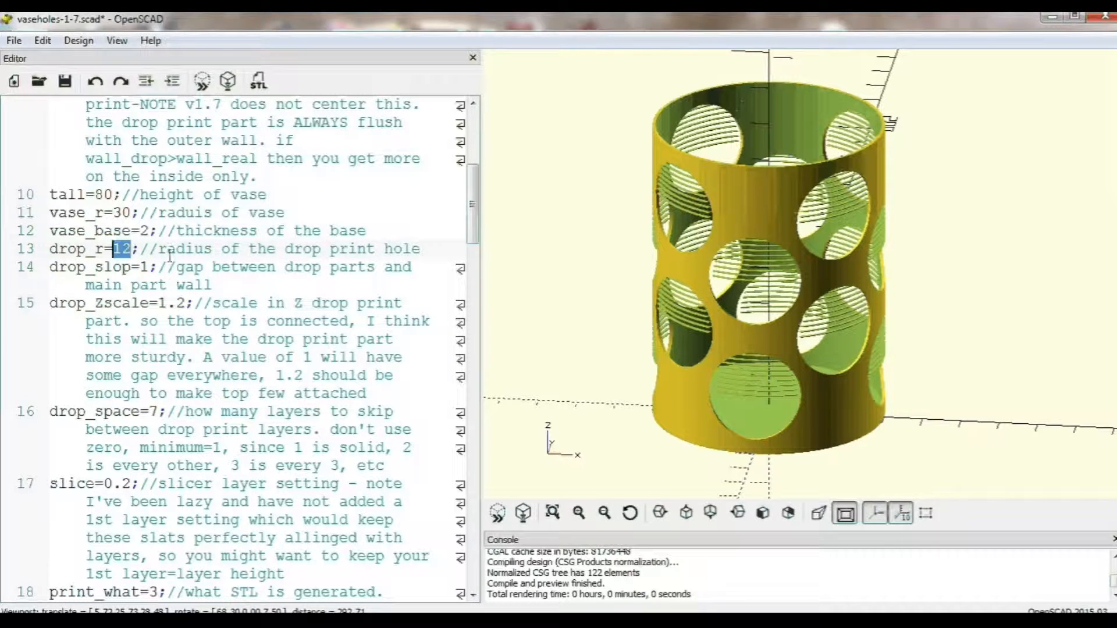
{"action": "type", "text": "5"}
{"action": "left_click", "coordinate": [201, 83]}
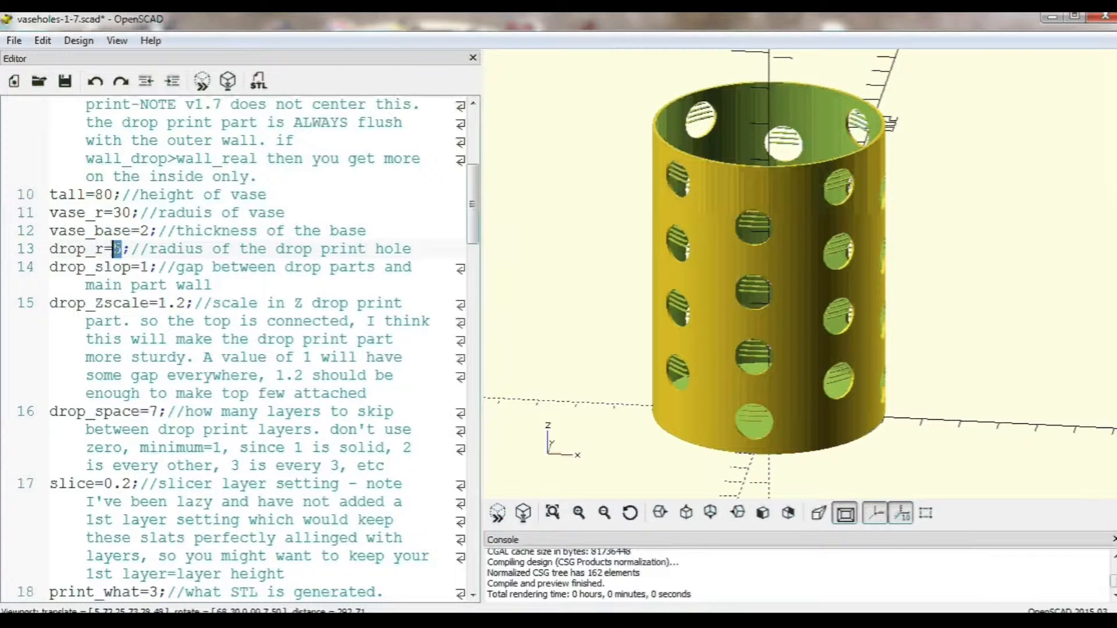
Preview the vase with drop_r at 25, and restore drop_r to 12 with a fresh preview
{"action": "type", "text": "2"}
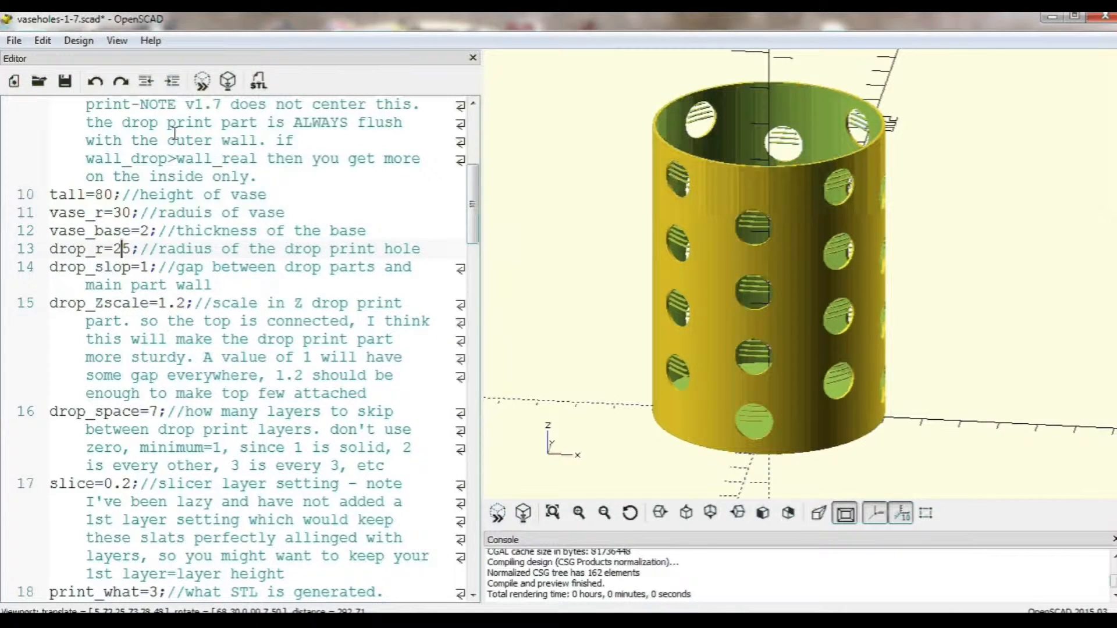
{"action": "left_click", "coordinate": [204, 84]}
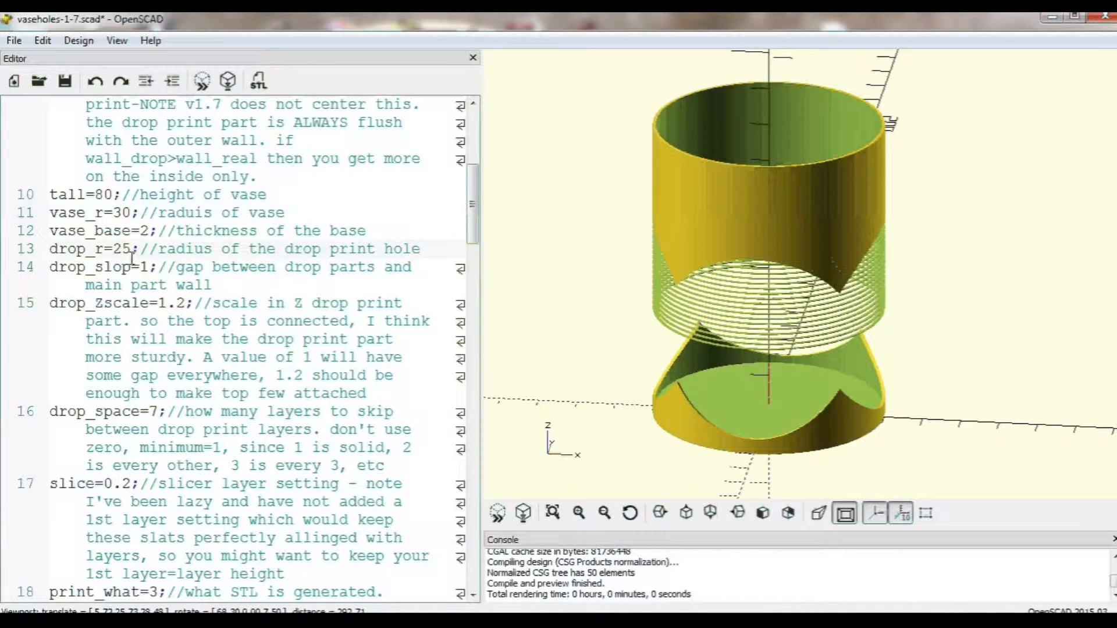
{"action": "key", "text": "BackSpace"}
{"action": "key", "text": "BackSpace"}
{"action": "type", "text": "12"}
{"action": "left_click", "coordinate": [196, 93]}
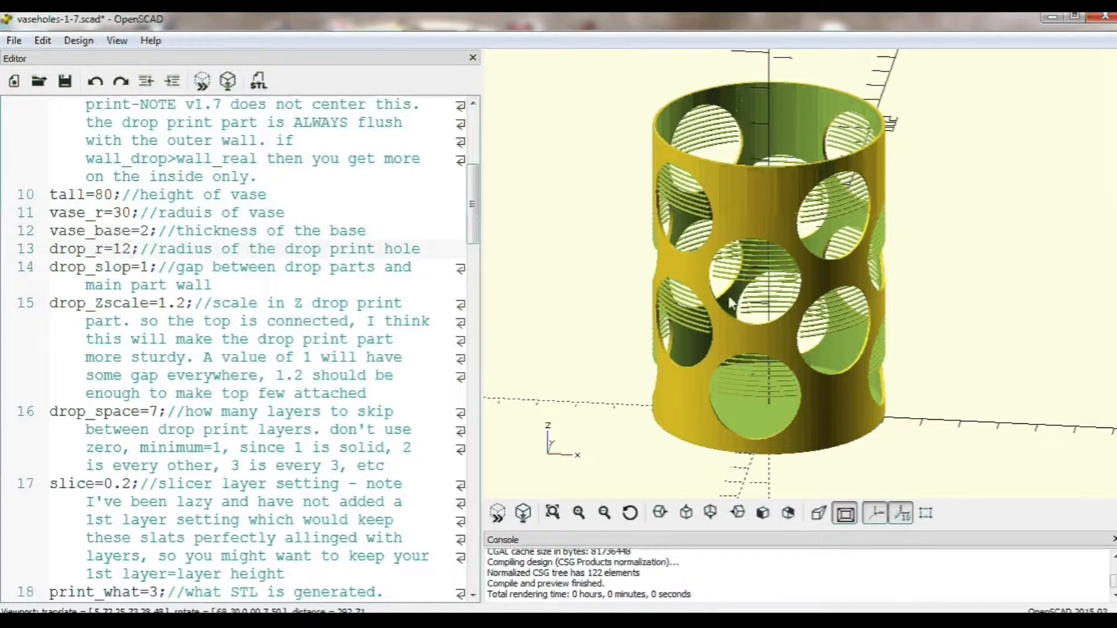
Examine up close the gap between the drop print strands and the edge of a vase hole
{"action": "right_click_drag", "start_coordinate": [724, 301], "coordinate": [715, 306]}
{"action": "left_click_drag", "start_coordinate": [715, 307], "coordinate": [668, 296]}
{"action": "scroll", "coordinate": [668, 298], "scroll_direction": "up", "scroll_amount": 6}
{"action": "right_click_drag", "start_coordinate": [672, 296], "coordinate": [706, 317]}
{"action": "left_click_drag", "start_coordinate": [706, 317], "coordinate": [682, 301]}
{"action": "scroll", "coordinate": [682, 302], "scroll_direction": "up", "scroll_amount": 4}
{"action": "right_click_drag", "start_coordinate": [682, 301], "coordinate": [690, 303]}
{"action": "left_click_drag", "start_coordinate": [696, 303], "coordinate": [704, 300]}
{"action": "scroll", "coordinate": [702, 302], "scroll_direction": "up", "scroll_amount": 3}
{"action": "right_click_drag", "start_coordinate": [702, 302], "coordinate": [697, 308]}
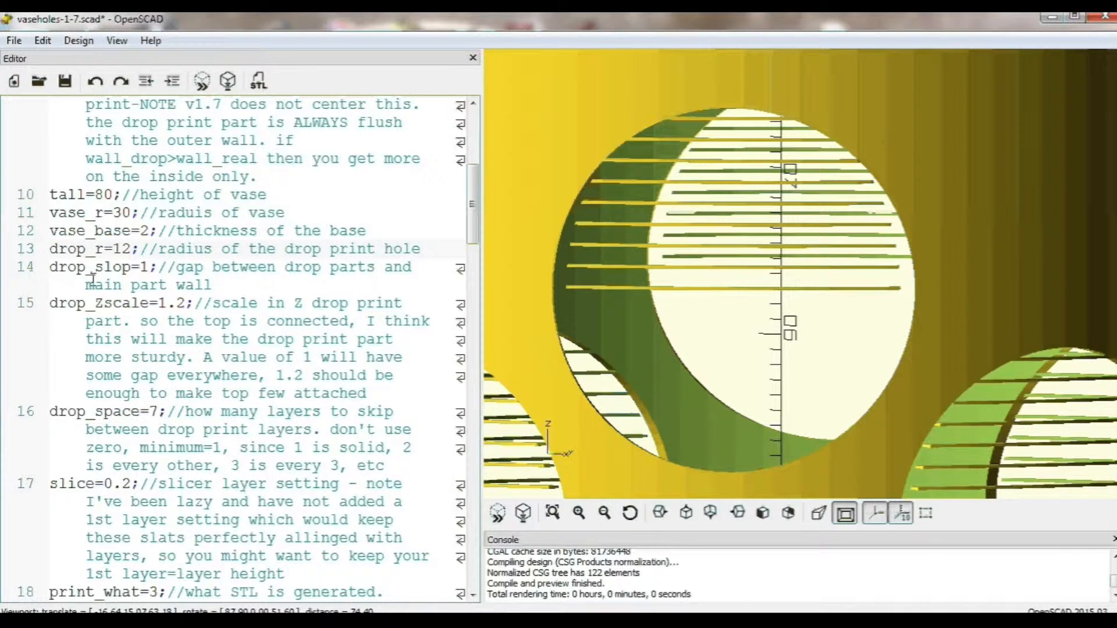
Set the drop_slop gap between the drop parts and main wall to 0 and preview the model
{"action": "double_click", "coordinate": [147, 267]}
{"action": "type", "text": "0"}
{"action": "left_click", "coordinate": [202, 82]}
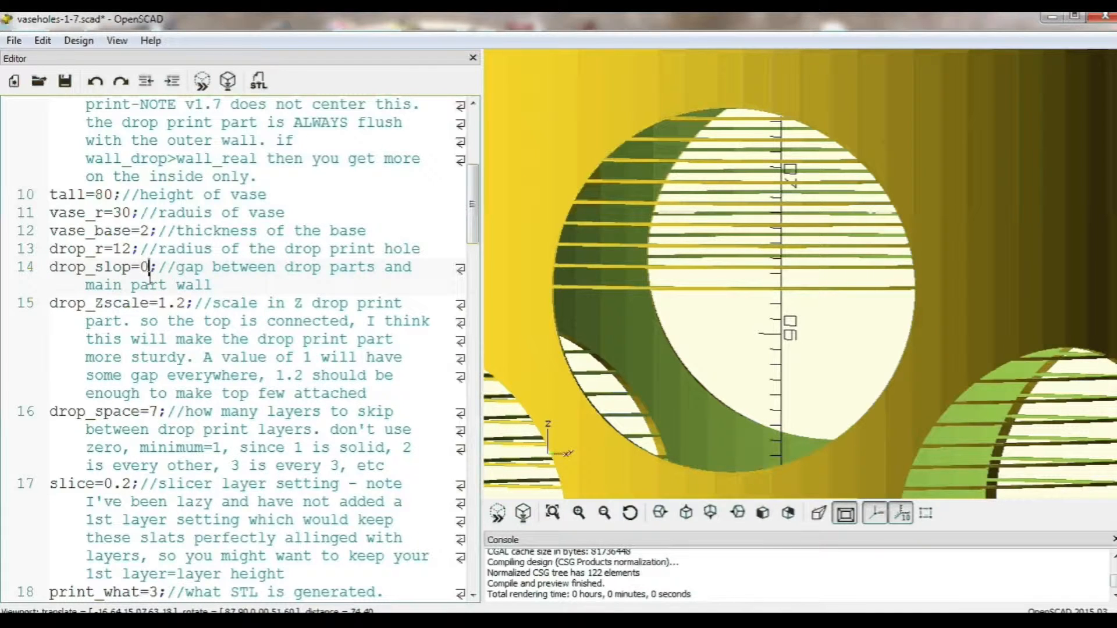
Restore the drop_slop gap to 1 and update the preview
{"action": "key", "text": "BackSpace"}
{"action": "type", "text": "1"}
{"action": "left_click", "coordinate": [203, 83]}
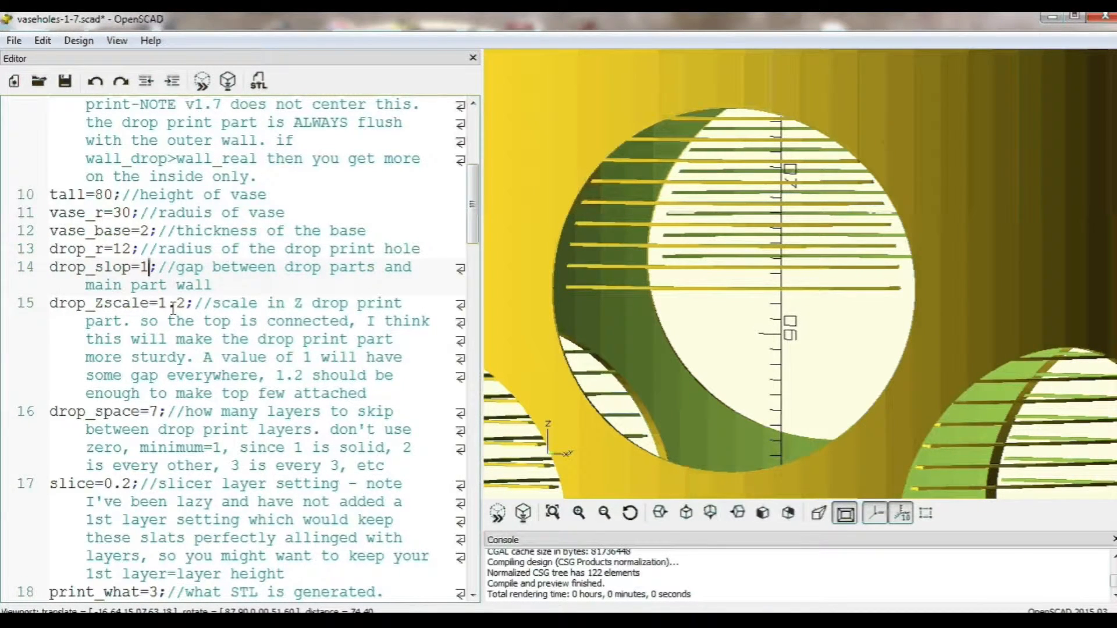
Set the drop print Z scale drop_Zscale to 1.0, preview it, and inspect the upper edge of the hole
{"action": "double_click", "coordinate": [187, 301]}
{"action": "type", "text": "0"}
{"action": "left_click", "coordinate": [210, 87]}
{"action": "right_click_drag", "start_coordinate": [697, 200], "coordinate": [709, 201]}
{"action": "left_click_drag", "start_coordinate": [711, 207], "coordinate": [622, 137]}
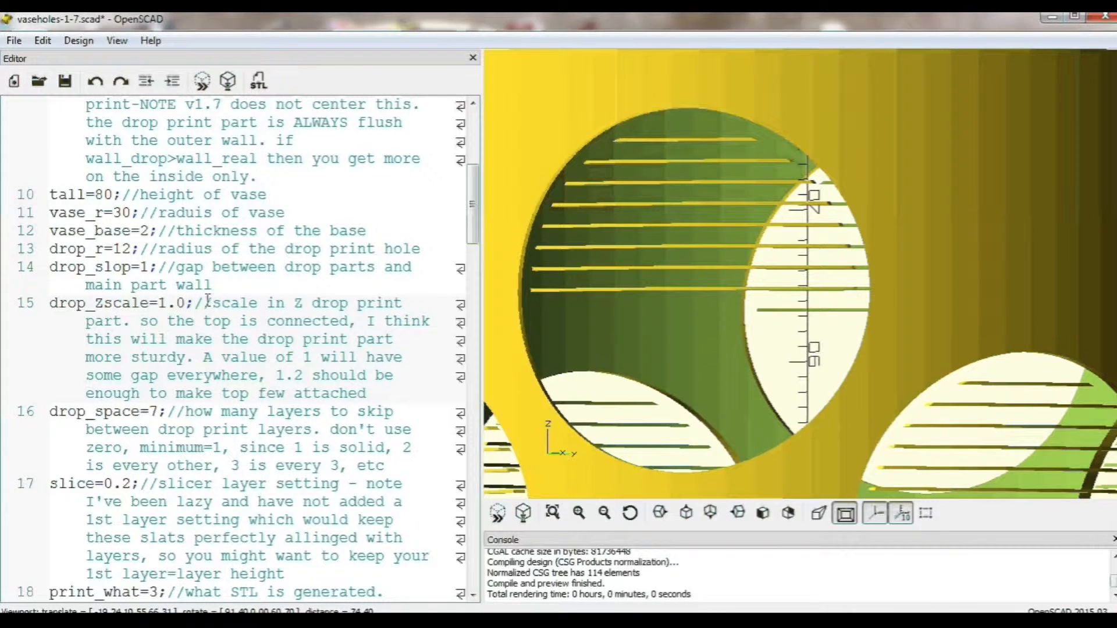
Restore drop_Zscale to 1.2 and update the preview
{"action": "left_click", "coordinate": [184, 303]}
{"action": "key", "text": "BackSpace"}
{"action": "type", "text": "2"}
{"action": "left_click", "coordinate": [201, 81]}
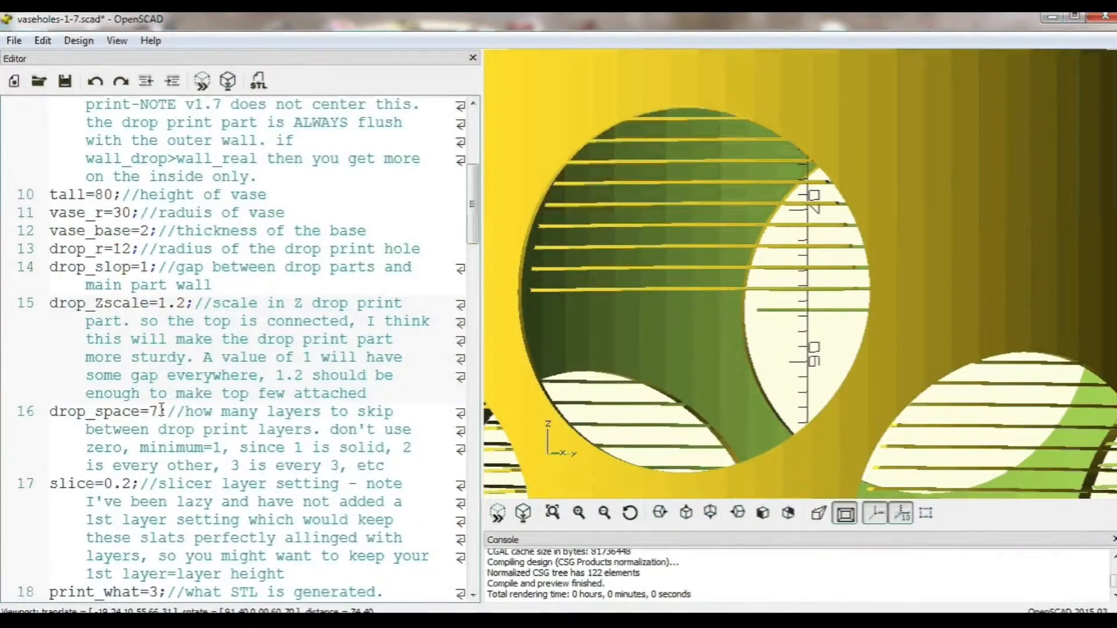
Set the layer spacing drop_space to 1 and preview the drop print part
{"action": "double_click", "coordinate": [154, 412]}
{"action": "scroll", "coordinate": [234, 403], "scroll_direction": "down", "scroll_amount": 3}
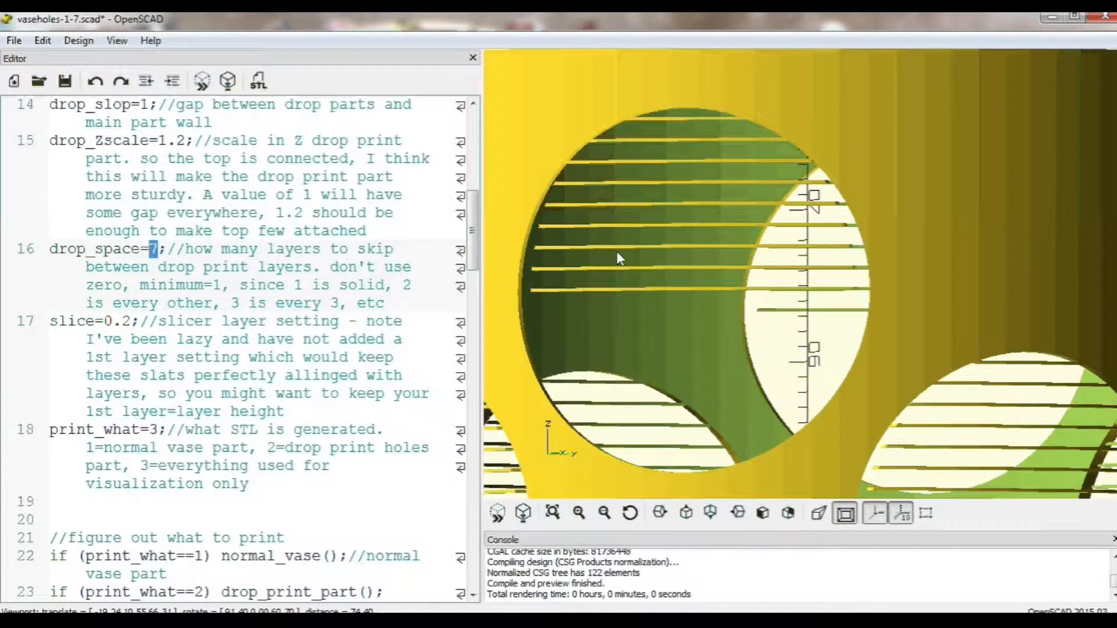
{"action": "type", "text": "1"}
{"action": "left_click", "coordinate": [202, 81]}
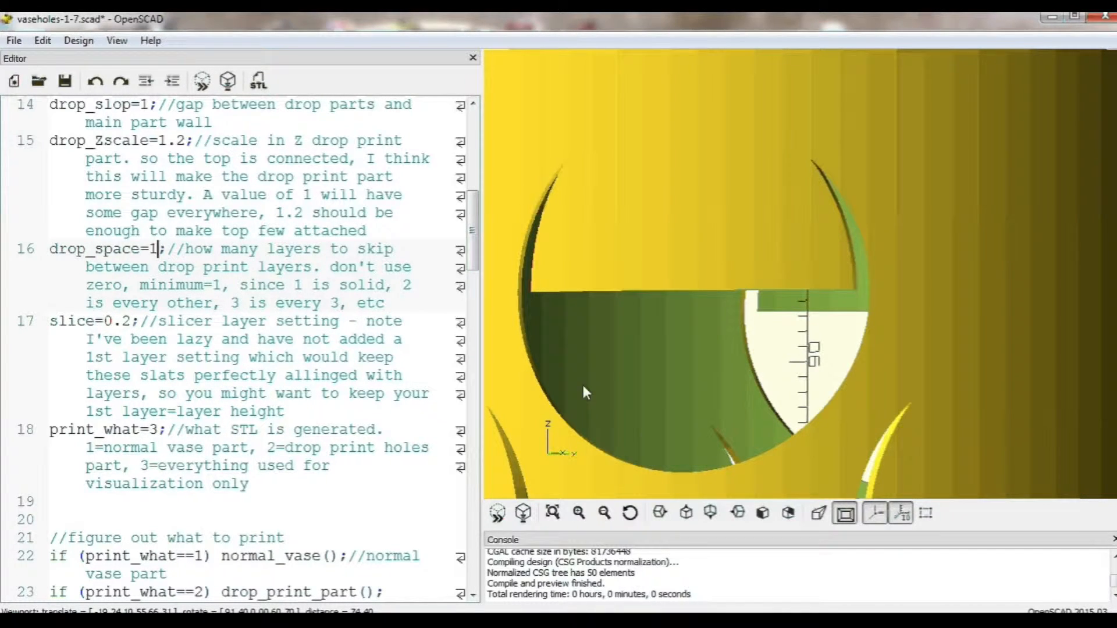
Set drop_space to 2 and preview the drop print strands on every other layer
{"action": "double_click", "coordinate": [153, 249]}
{"action": "type", "text": "7"}
{"action": "key", "text": "BackSpace"}
{"action": "type", "text": "2"}
{"action": "left_click", "coordinate": [201, 80]}
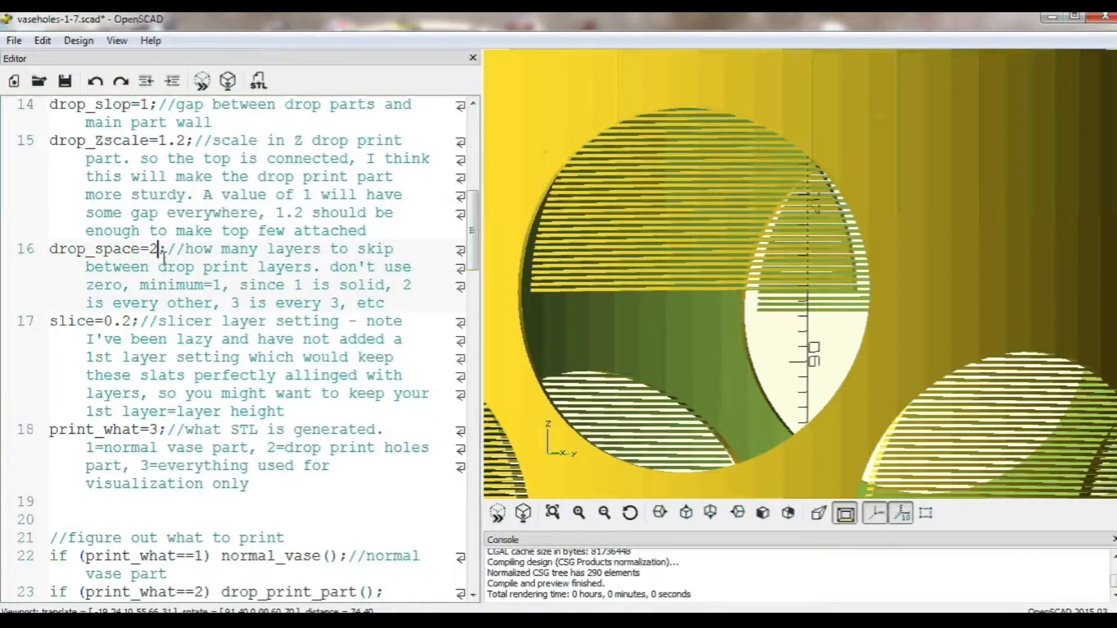
Restore drop_space to 7 and update the preview
{"action": "double_click", "coordinate": [155, 250]}
{"action": "key", "text": "BackSpace"}
{"action": "type", "text": "7"}
{"action": "left_click", "coordinate": [209, 86]}
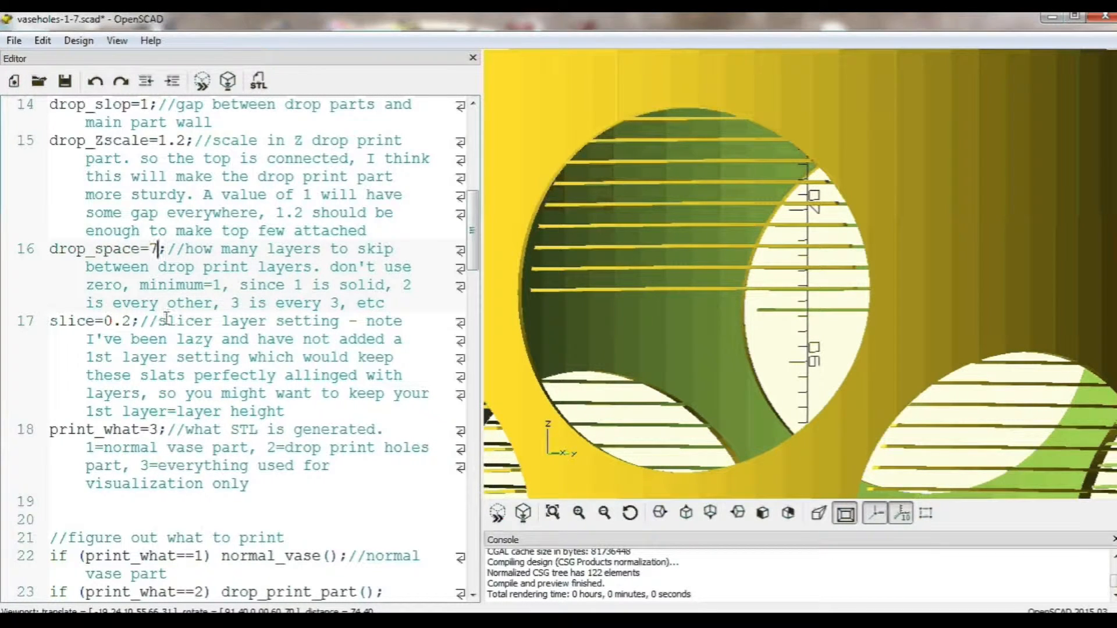
Set the slicer layer height slice to 0.8 and preview the strands
{"action": "double_click", "coordinate": [126, 321]}
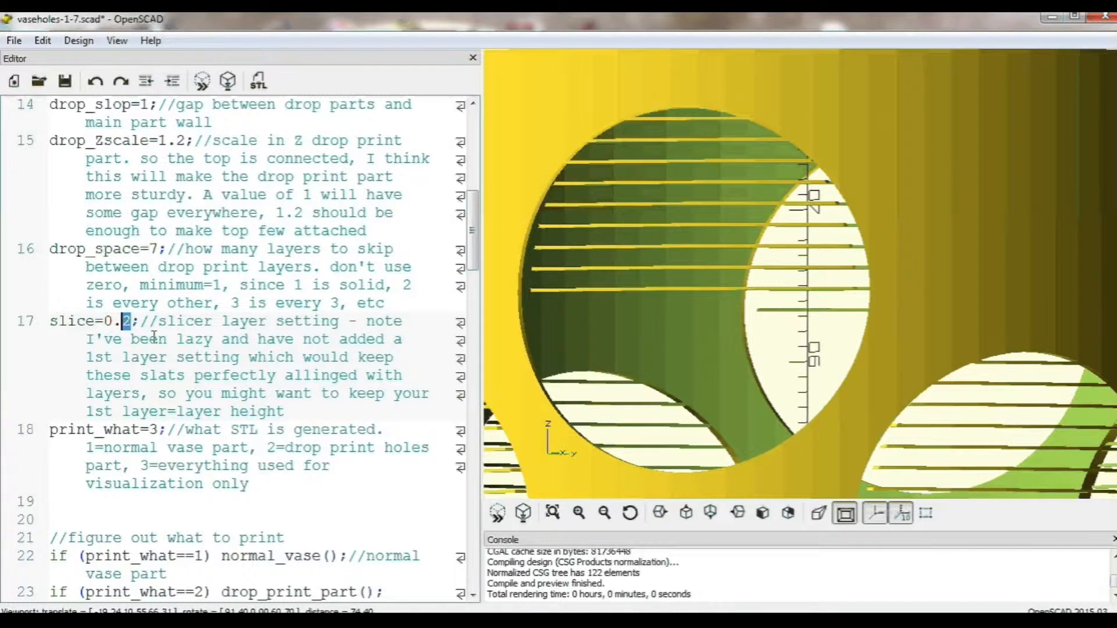
{"action": "type", "text": "8"}
{"action": "left_click", "coordinate": [202, 81]}
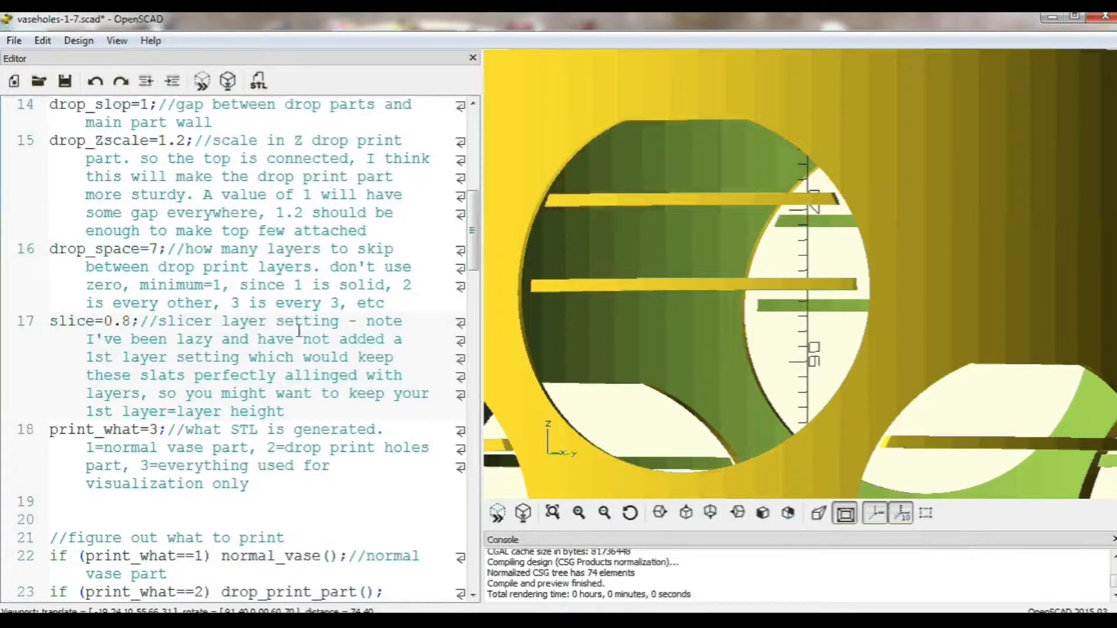
Restore the slice layer height to 0.2 and update the preview
{"action": "key", "text": "BackSpace"}
{"action": "type", "text": "2"}
{"action": "left_click", "coordinate": [202, 81]}
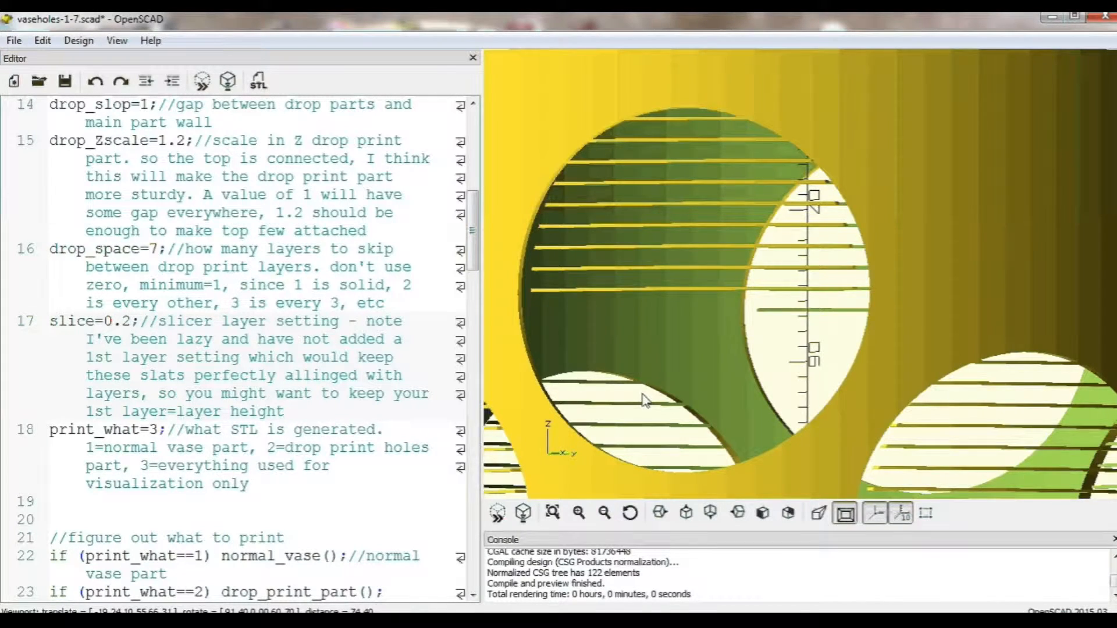
Set print_what to 1 to generate only the normal vase part, and preview it
{"action": "scroll", "coordinate": [685, 368], "scroll_direction": "down", "scroll_amount": 8}
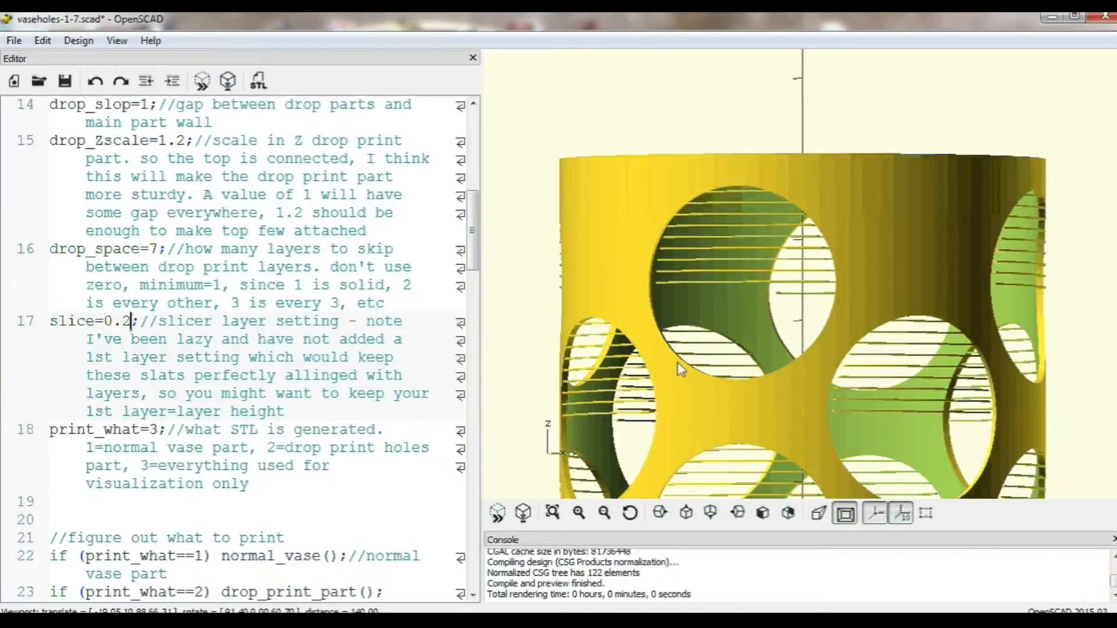
{"action": "scroll", "coordinate": [680, 368], "scroll_direction": "down", "scroll_amount": 8}
{"action": "left_click_drag", "start_coordinate": [662, 343], "coordinate": [688, 361]}
{"action": "scroll", "coordinate": [689, 362], "scroll_direction": "down", "scroll_amount": 1}
{"action": "scroll", "coordinate": [684, 362], "scroll_direction": "up", "scroll_amount": 4}
{"action": "right_click_drag", "start_coordinate": [683, 359], "coordinate": [687, 352]}
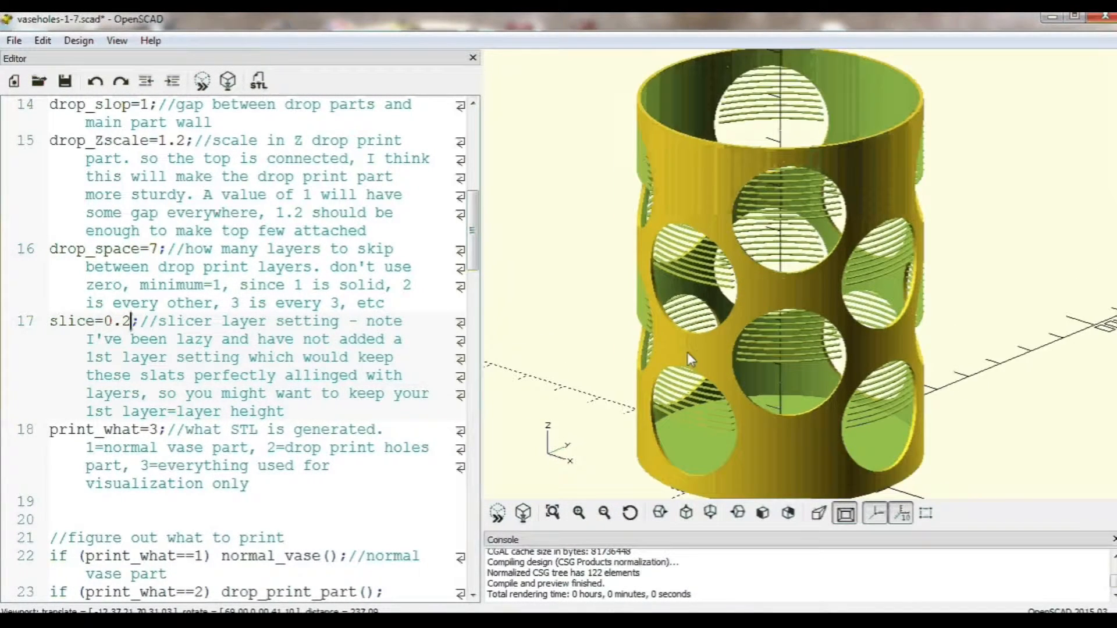
{"action": "scroll", "coordinate": [687, 351], "scroll_direction": "down", "scroll_amount": 2}
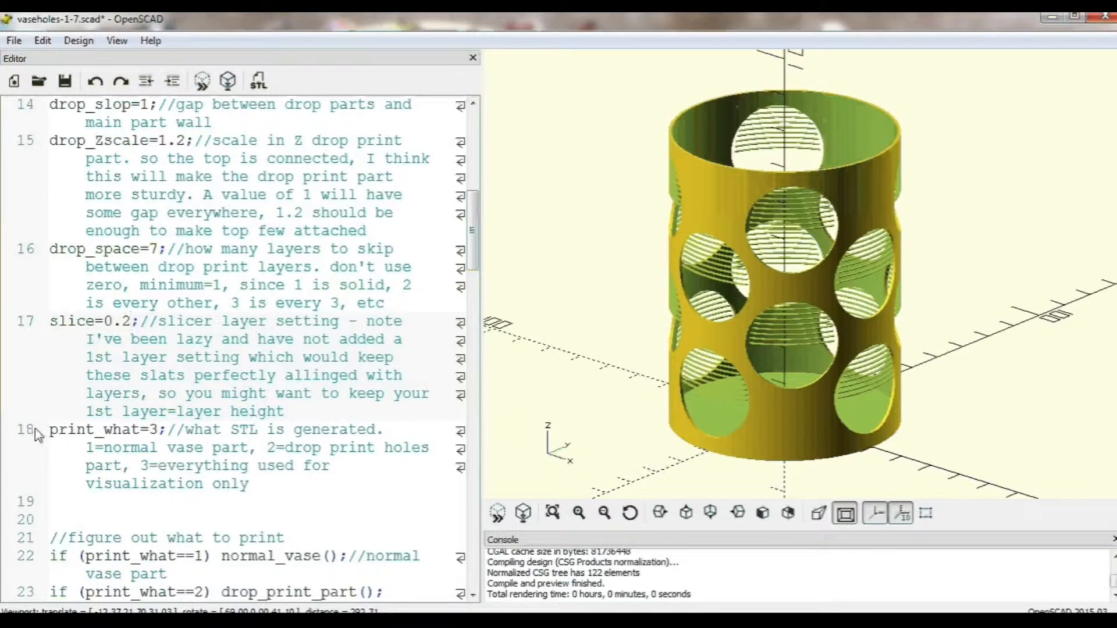
{"action": "double_click", "coordinate": [154, 430]}
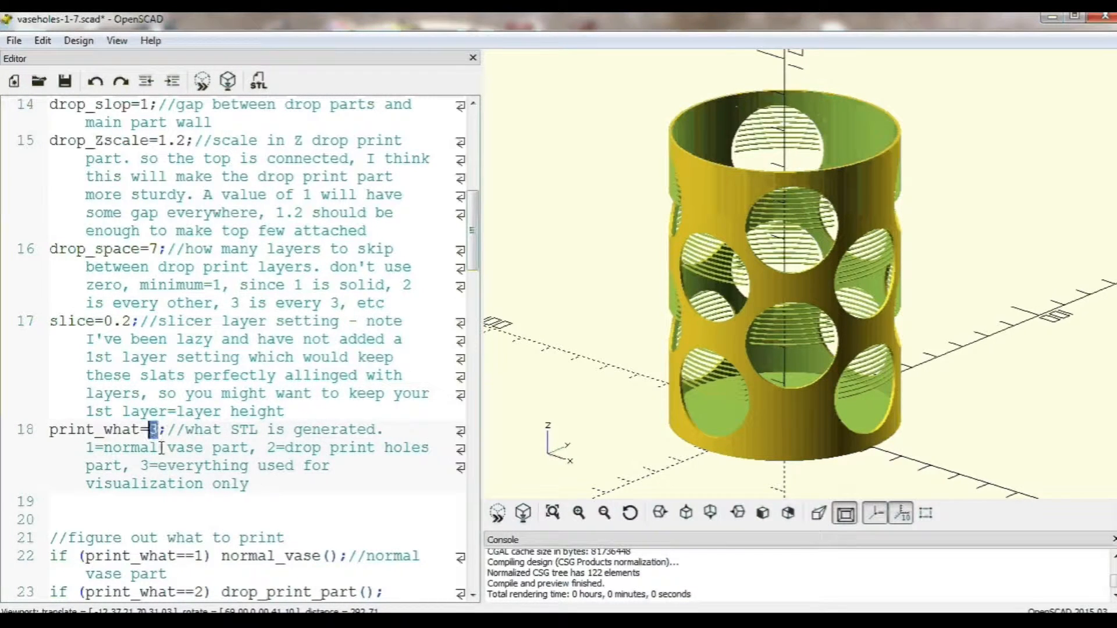
{"action": "scroll", "coordinate": [174, 407], "scroll_direction": "down", "scroll_amount": 3}
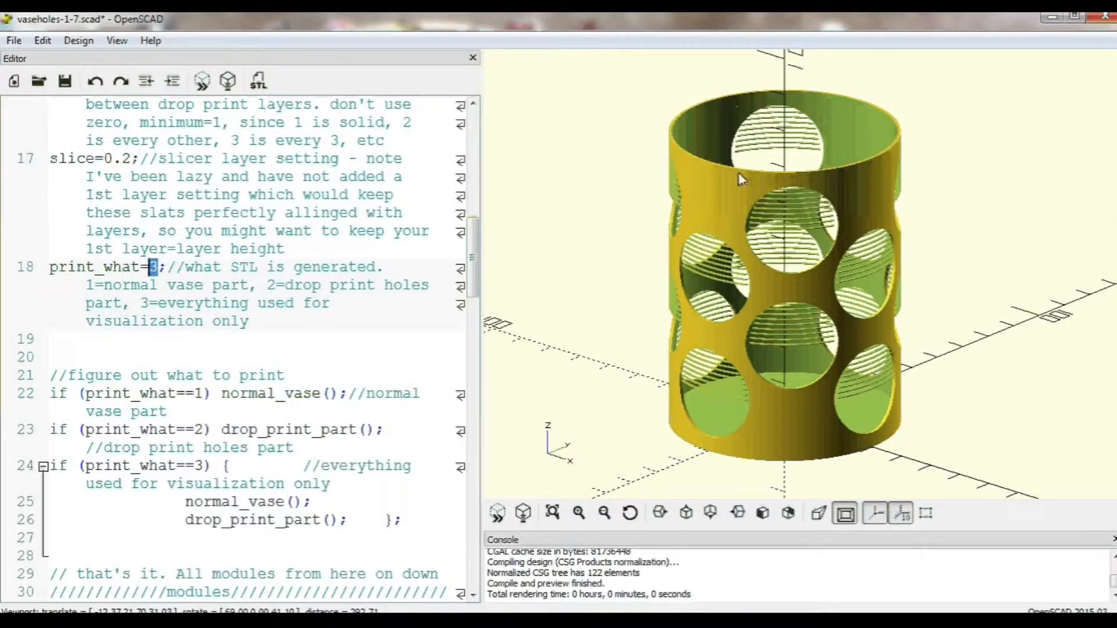
{"action": "type", "text": "1"}
{"action": "left_click", "coordinate": [201, 81]}
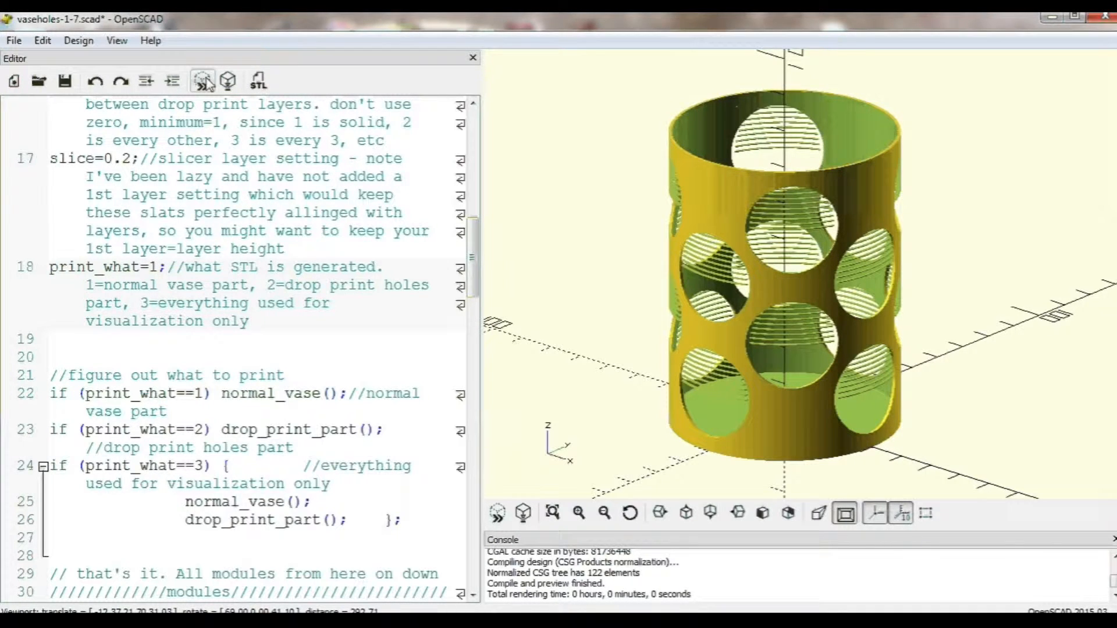
Render the normal vase part and export it as vaseholes-1-7_part1.stl in the vase-holes folder
{"action": "left_click", "coordinate": [230, 84]}
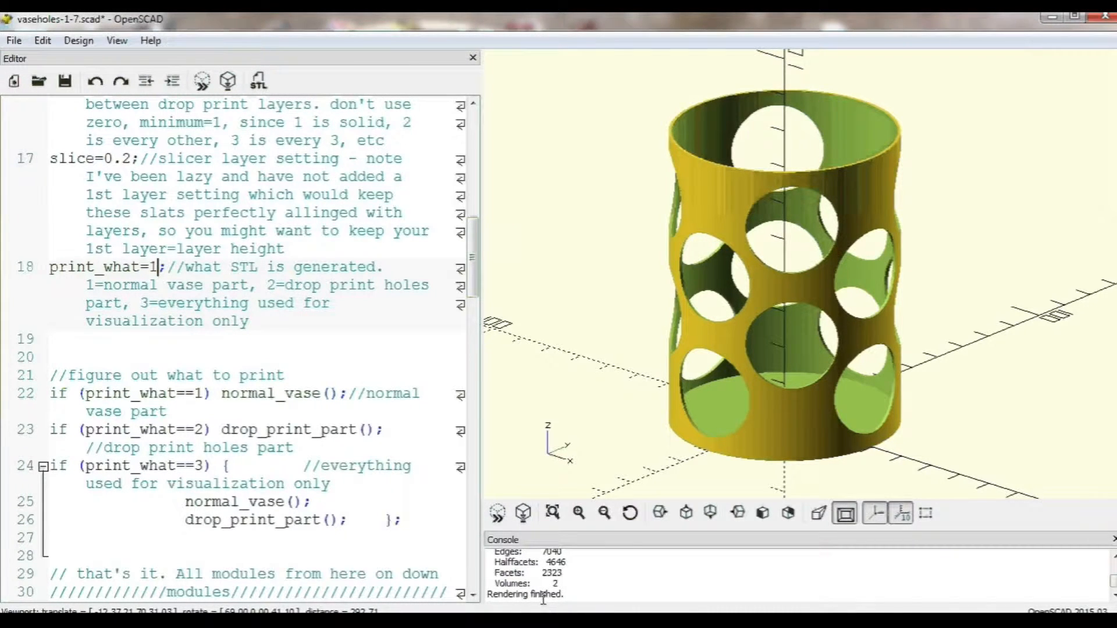
{"action": "left_click", "coordinate": [259, 82]}
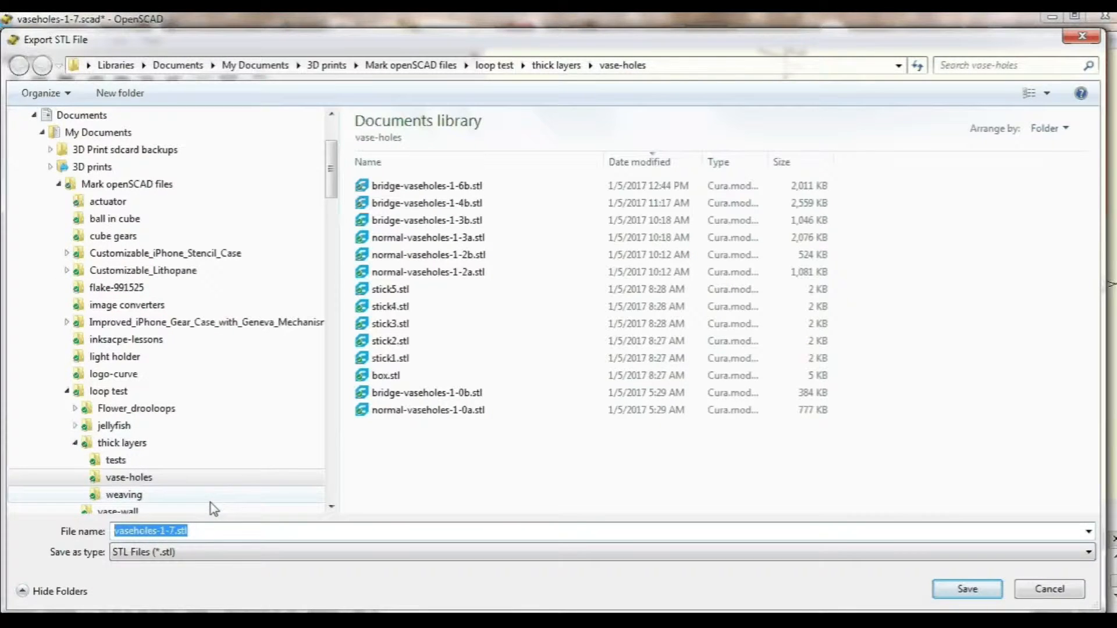
{"action": "left_click", "coordinate": [176, 531]}
{"action": "type", "text": "_part1"}
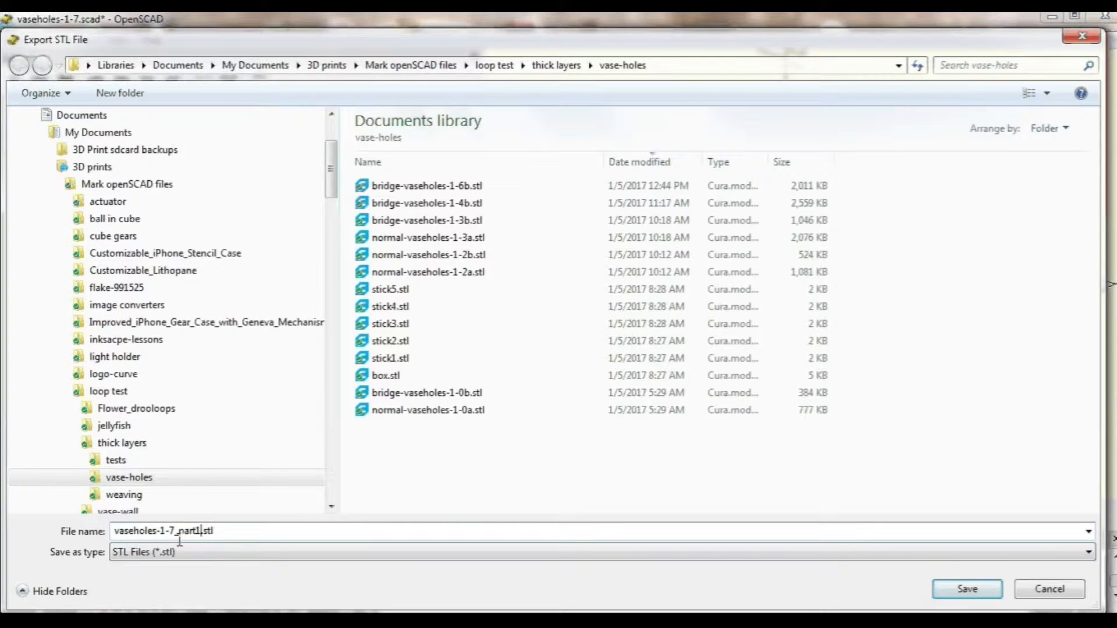
{"action": "left_click", "coordinate": [936, 593]}
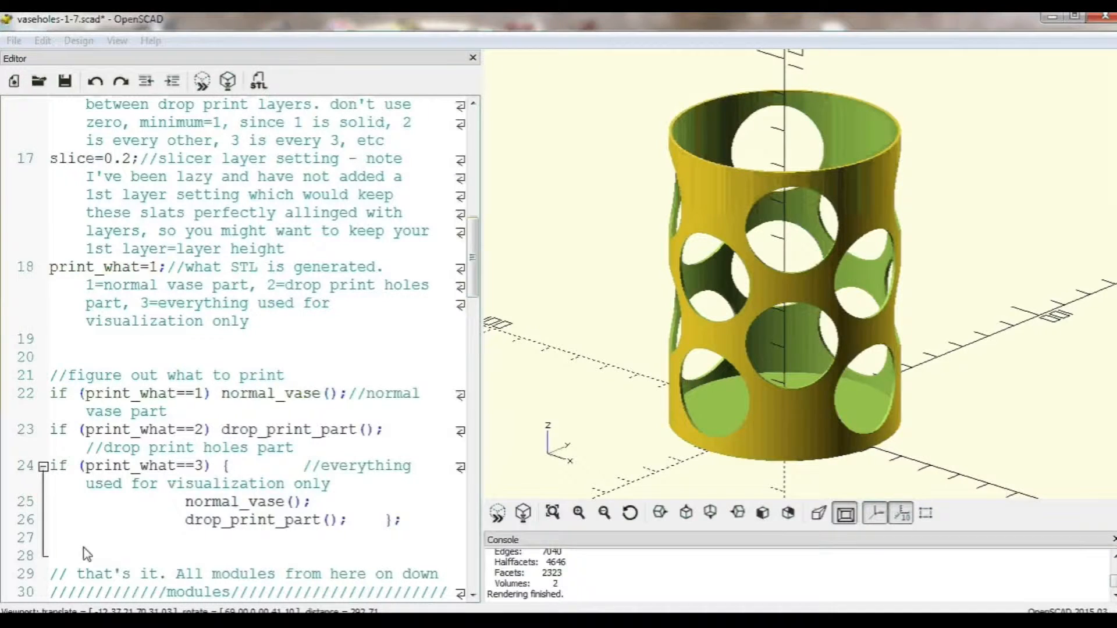
Set print_what to 2 to generate only the drop print holes part, and preview it
{"action": "double_click", "coordinate": [153, 266]}
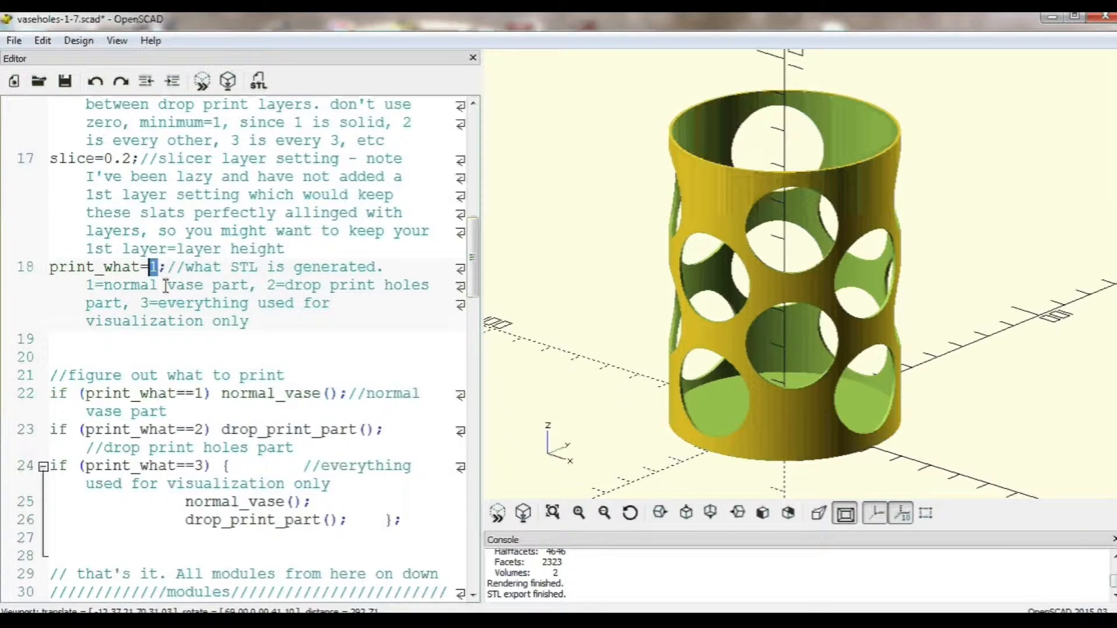
{"action": "type", "text": "2"}
{"action": "key", "text": "Right"}
{"action": "key", "text": "Right"}
{"action": "key", "text": "Right"}
{"action": "left_click", "coordinate": [202, 81]}
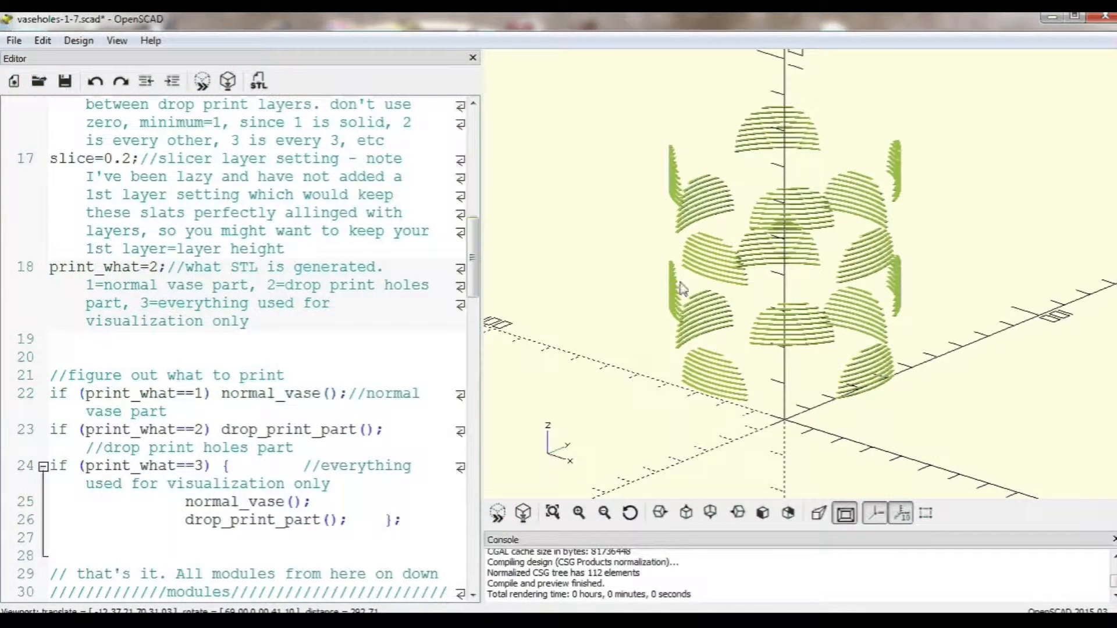
Render the drop print holes part and export it as vaseholes-1-7_part2.stl in the vase-holes folder
{"action": "left_click", "coordinate": [227, 81]}
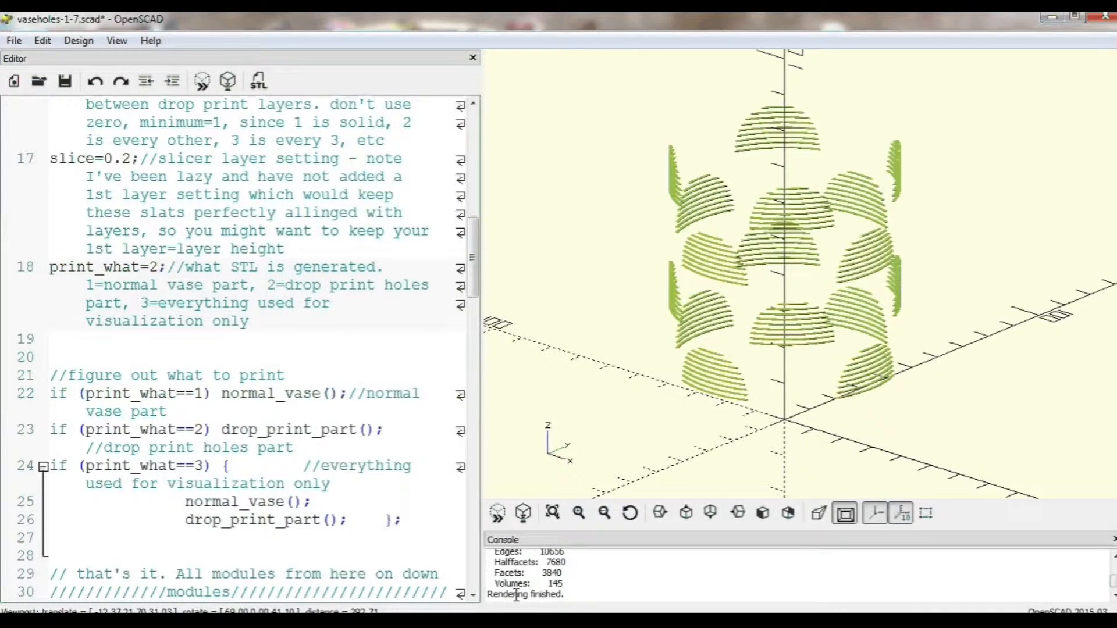
{"action": "left_click", "coordinate": [258, 81]}
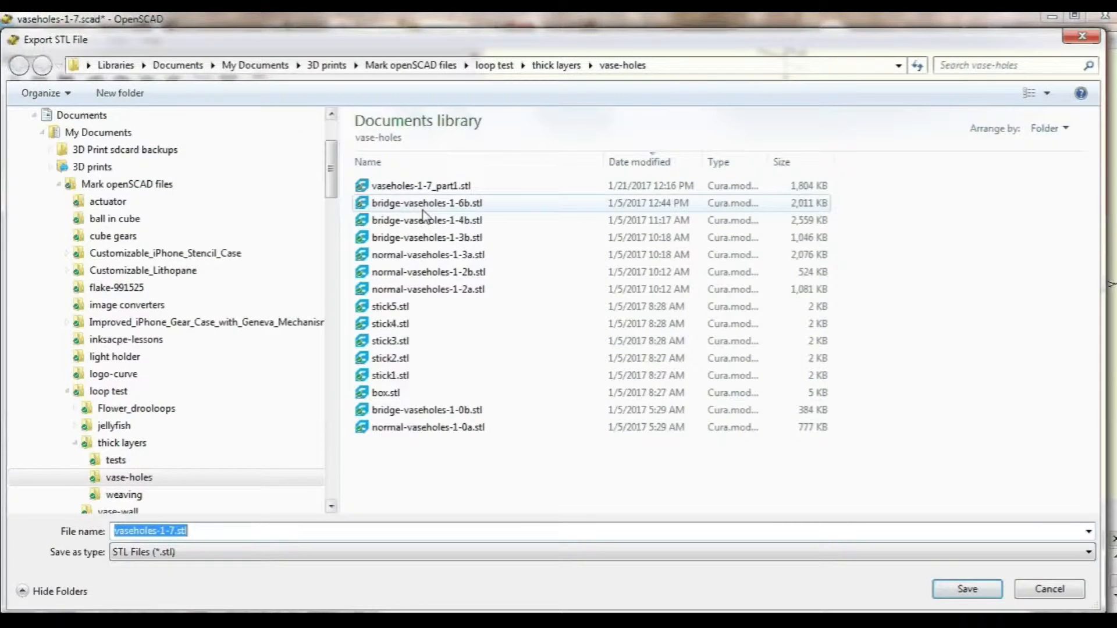
{"action": "left_click", "coordinate": [419, 186]}
{"action": "left_click", "coordinate": [198, 530]}
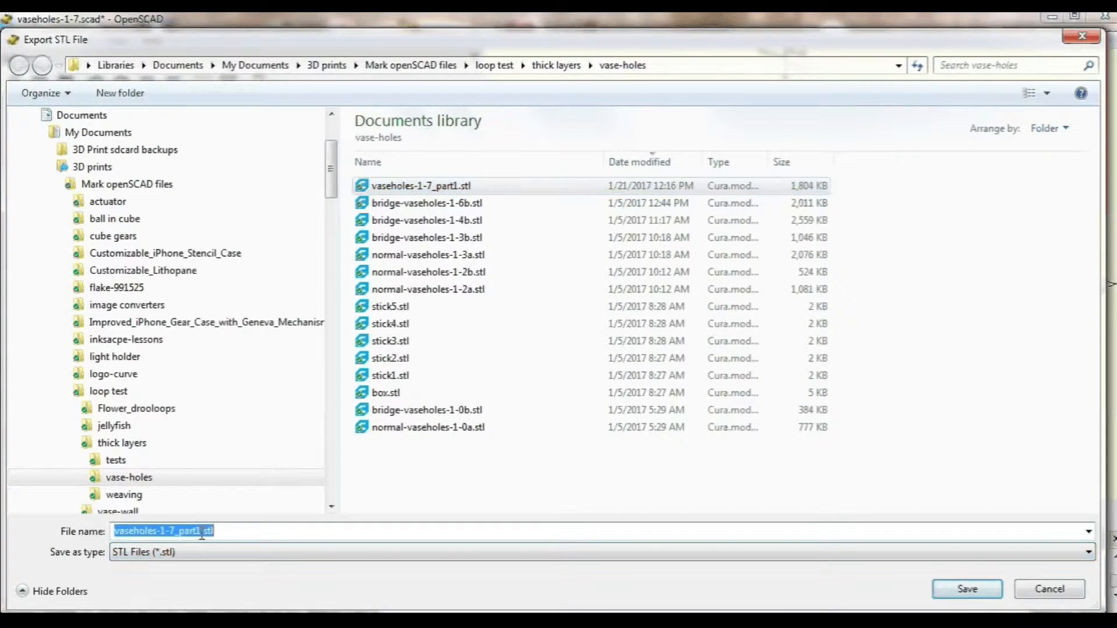
{"action": "key", "text": "BackSpace"}
{"action": "type", "text": "2"}
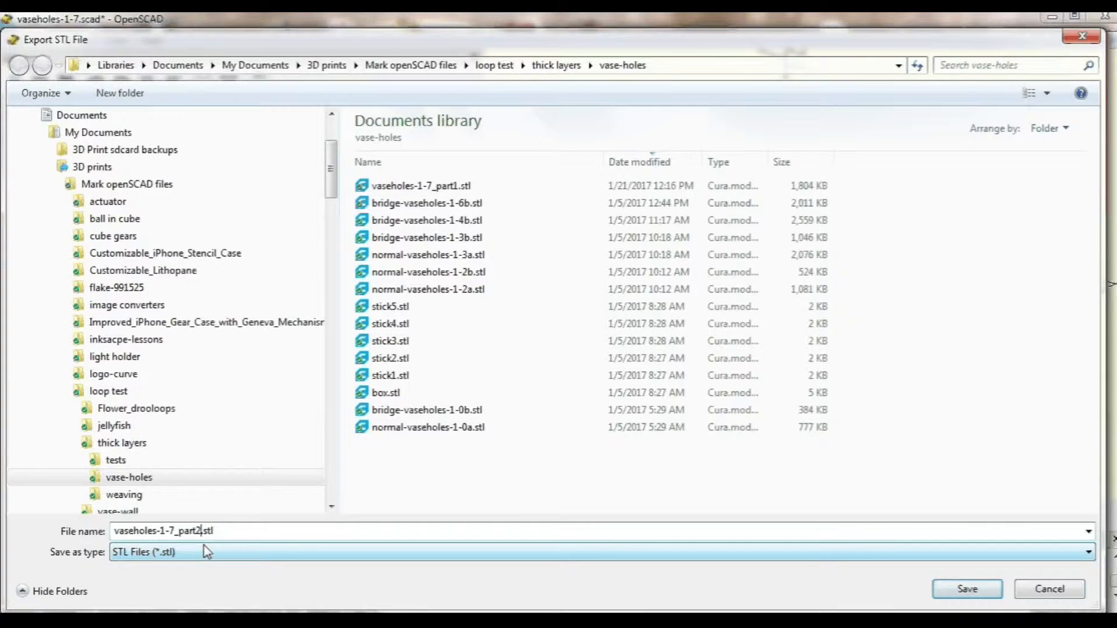
{"action": "left_click", "coordinate": [964, 590]}
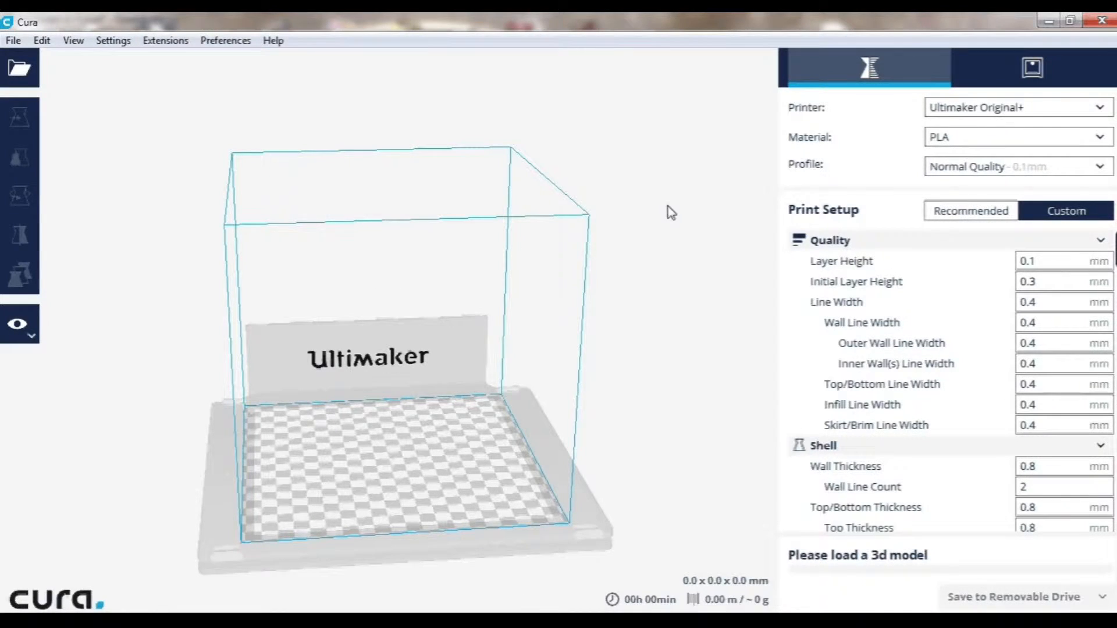
In Cura, choose the Normal Quality - 0.1mm profile and load vaseholes-1-7_part1.stl and vaseholes-1-7_part2.stl together
{"action": "left_click", "coordinate": [965, 167]}
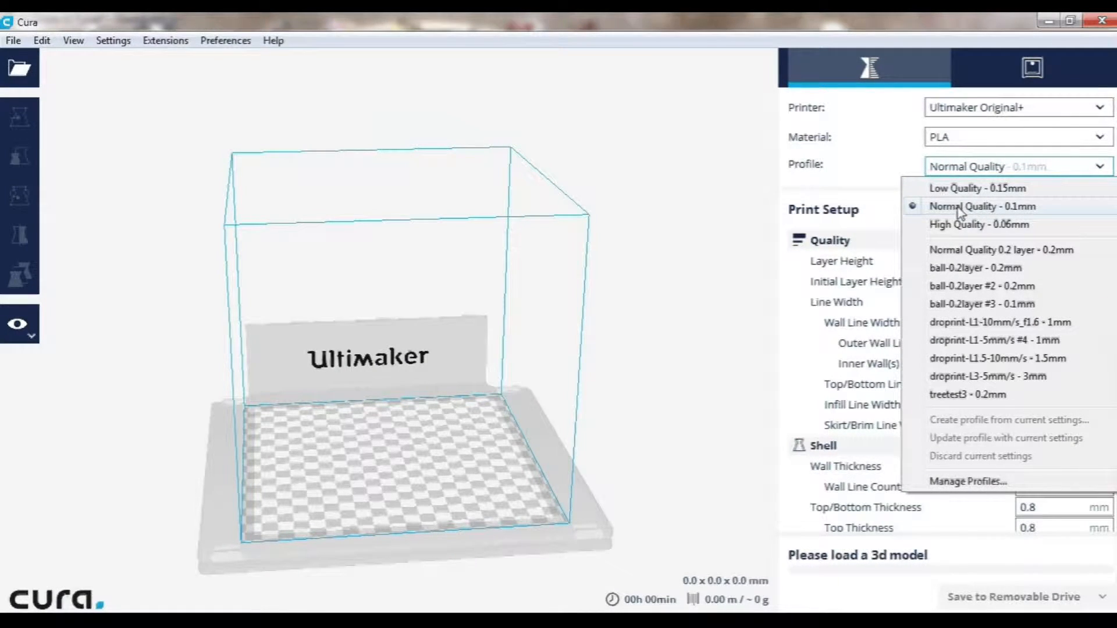
{"action": "left_click", "coordinate": [959, 208]}
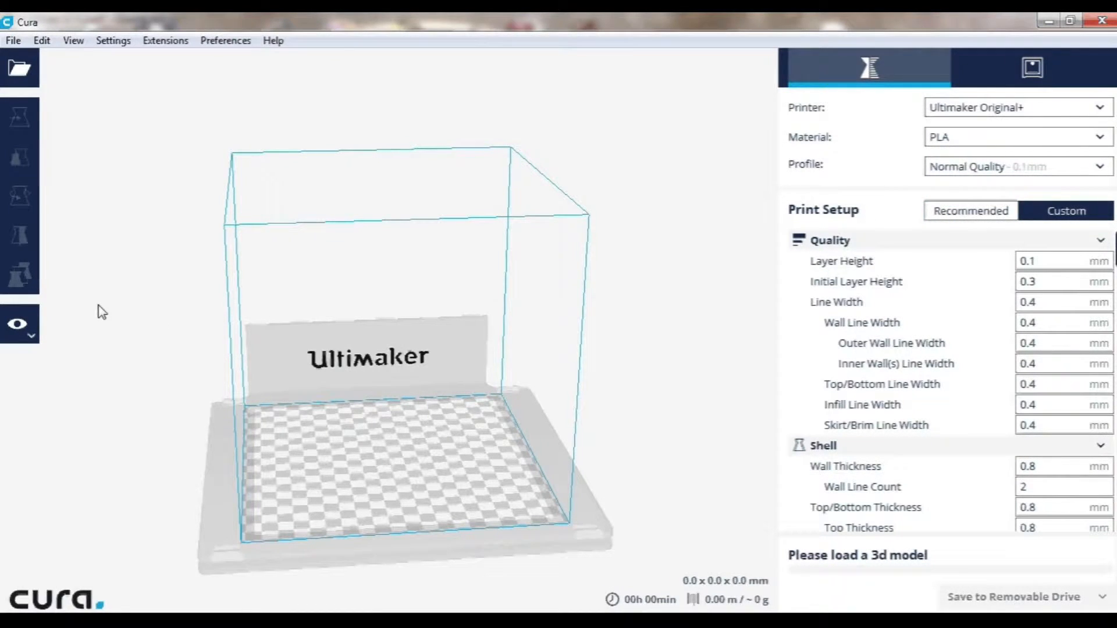
{"action": "left_click", "coordinate": [29, 64]}
{"action": "left_click", "coordinate": [248, 442]}
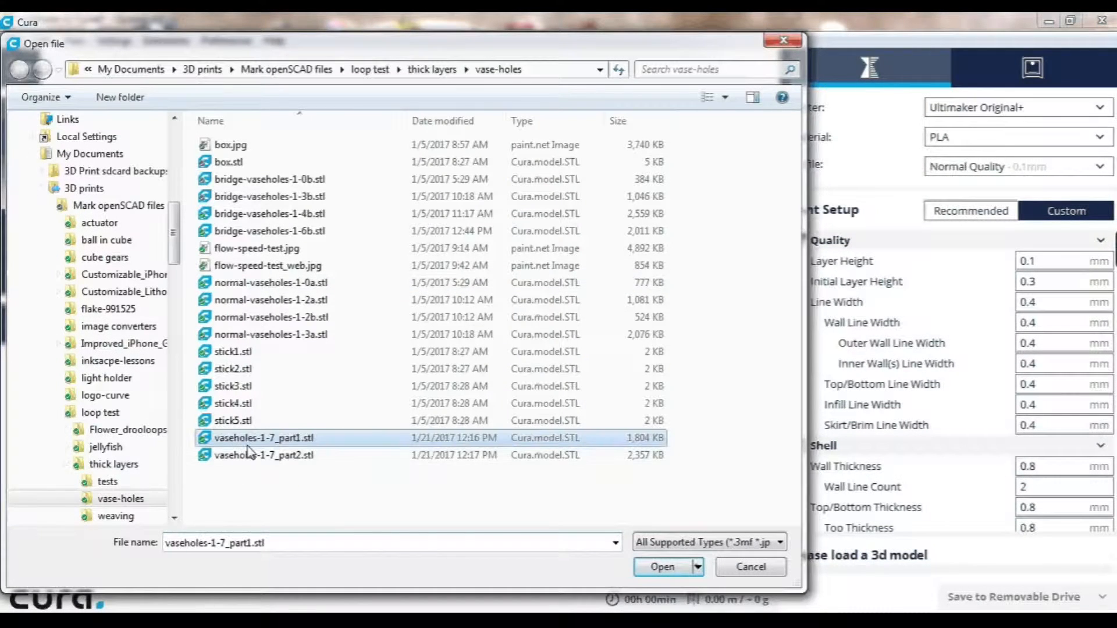
{"action": "left_click", "coordinate": [250, 454], "text": "shift"}
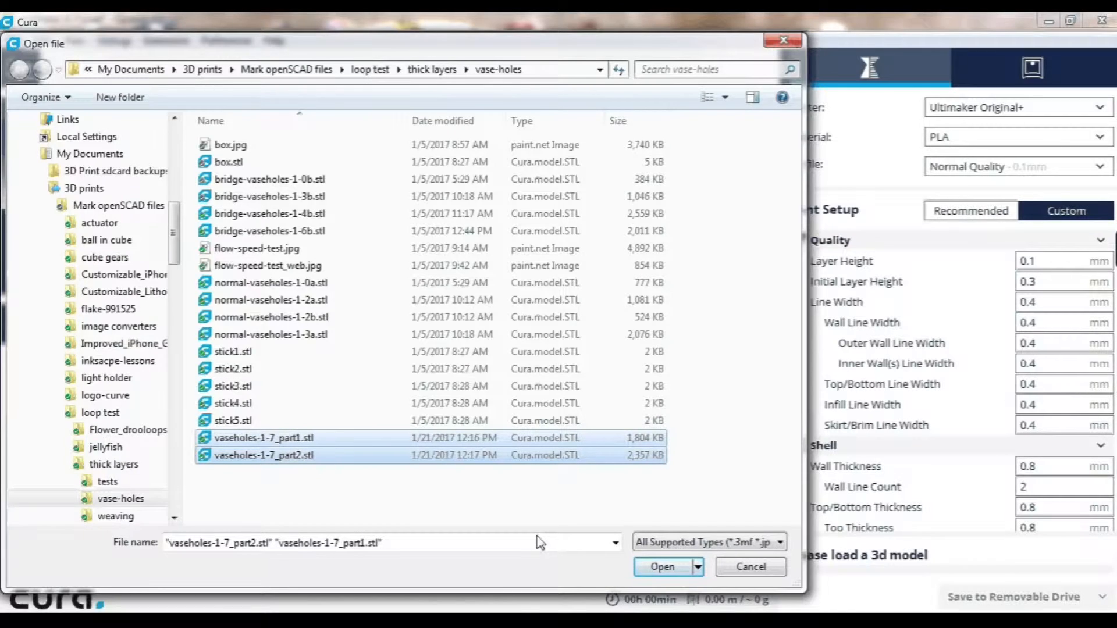
{"action": "left_click", "coordinate": [663, 567]}
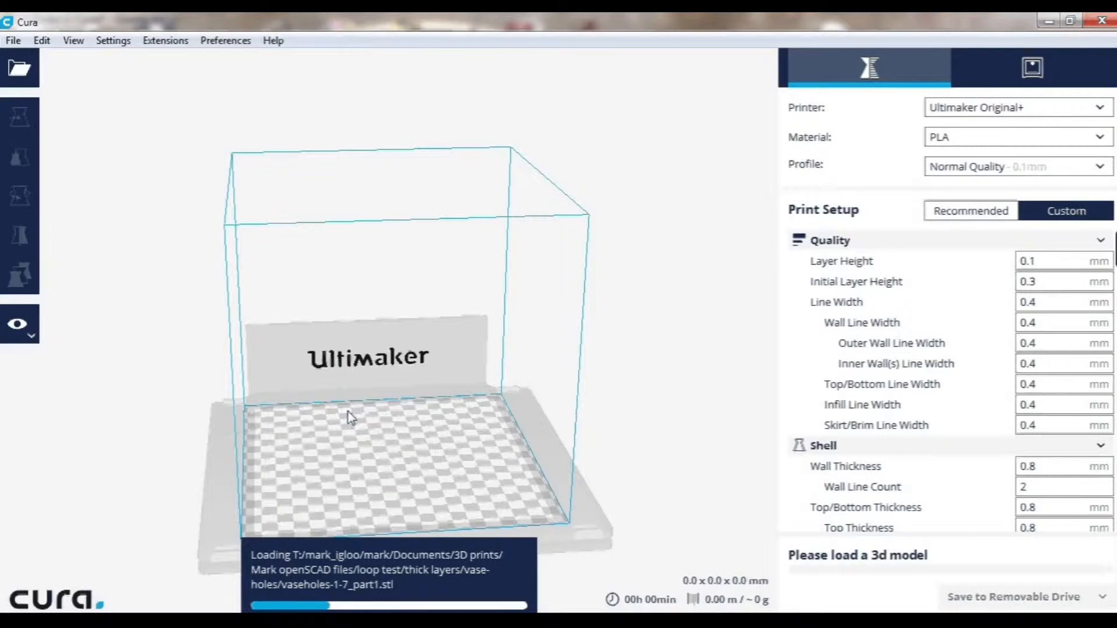
Add Flow and Wall Speed as per-model settings for the drop print strands model
{"action": "right_click_drag", "start_coordinate": [333, 424], "coordinate": [355, 474]}
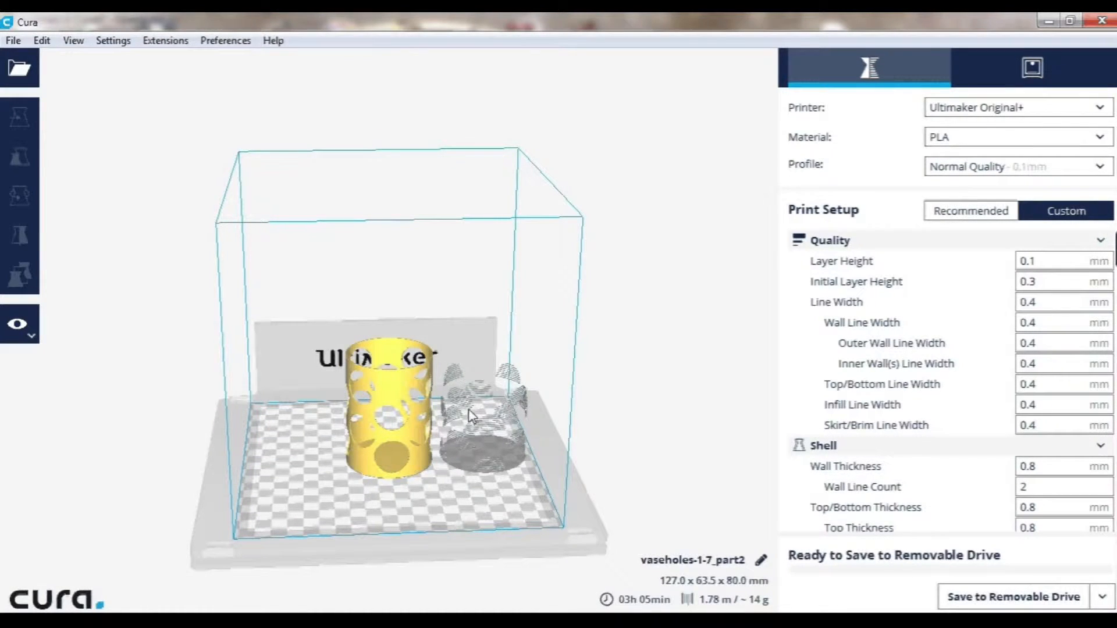
{"action": "left_click", "coordinate": [453, 427]}
{"action": "right_click_drag", "start_coordinate": [452, 428], "coordinate": [359, 415]}
{"action": "scroll", "coordinate": [356, 414], "scroll_direction": "up", "scroll_amount": 6}
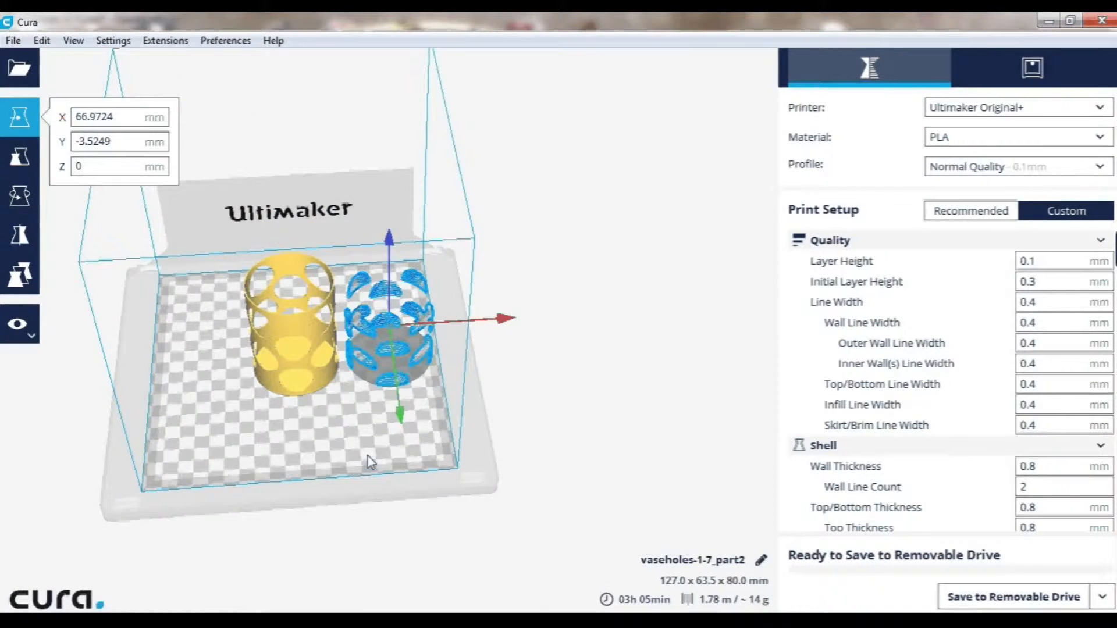
{"action": "scroll", "coordinate": [355, 409], "scroll_direction": "up", "scroll_amount": 3}
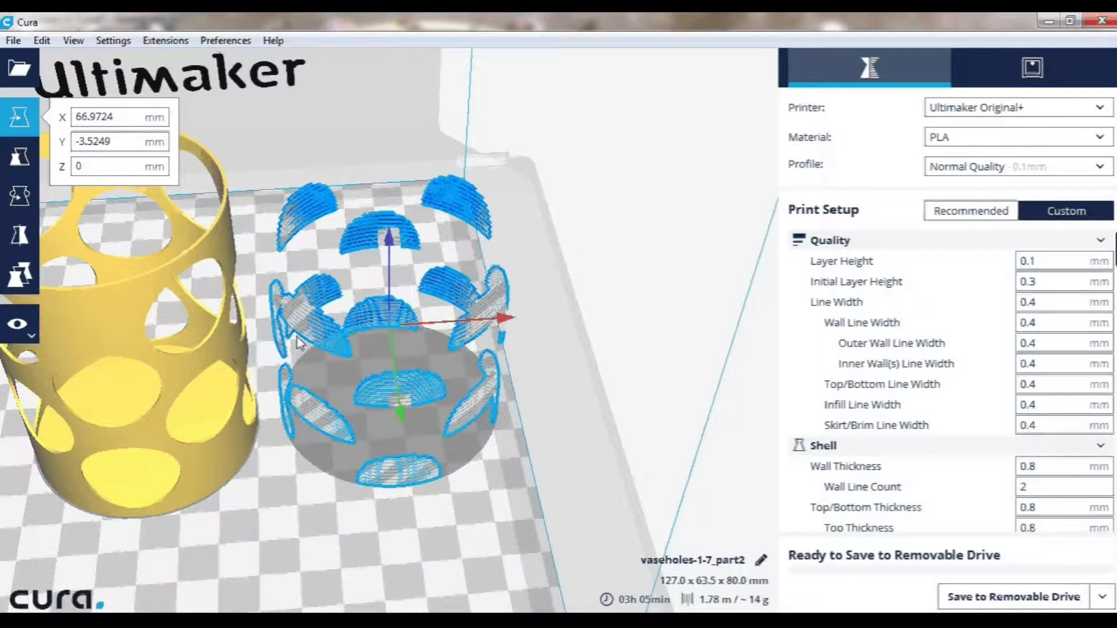
{"action": "left_click", "coordinate": [25, 271]}
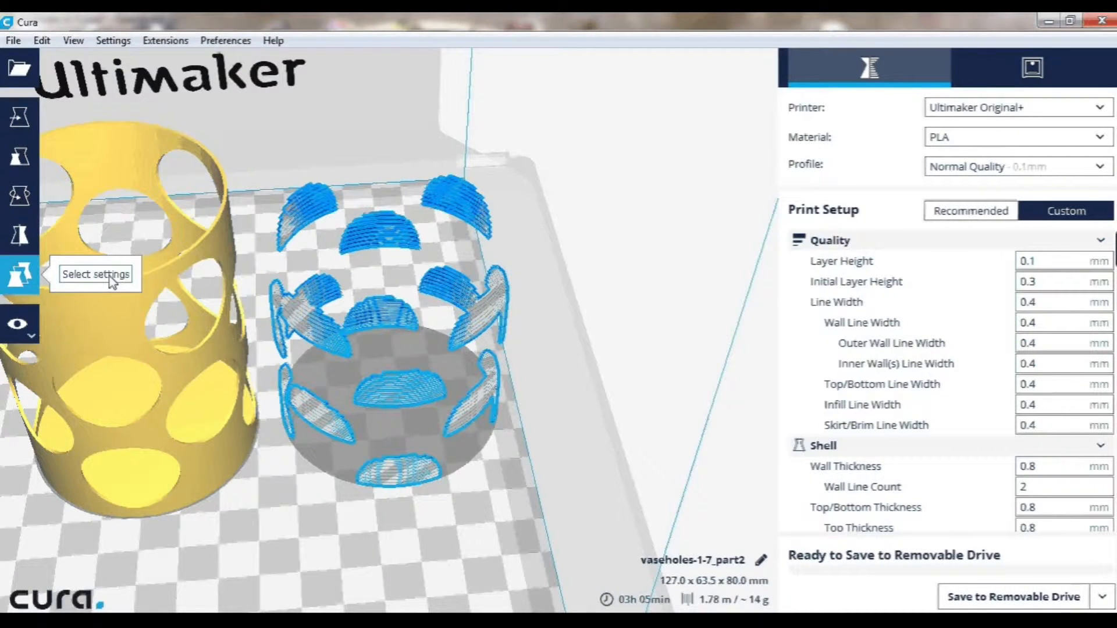
{"action": "left_click", "coordinate": [112, 282]}
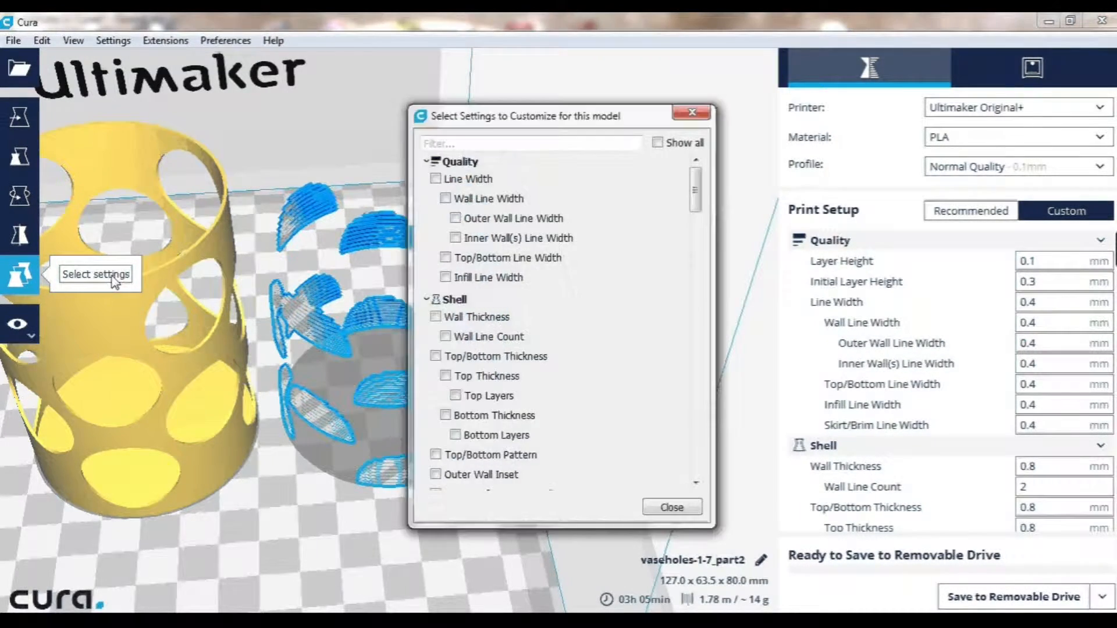
{"action": "scroll", "coordinate": [569, 353], "scroll_direction": "down", "scroll_amount": 5}
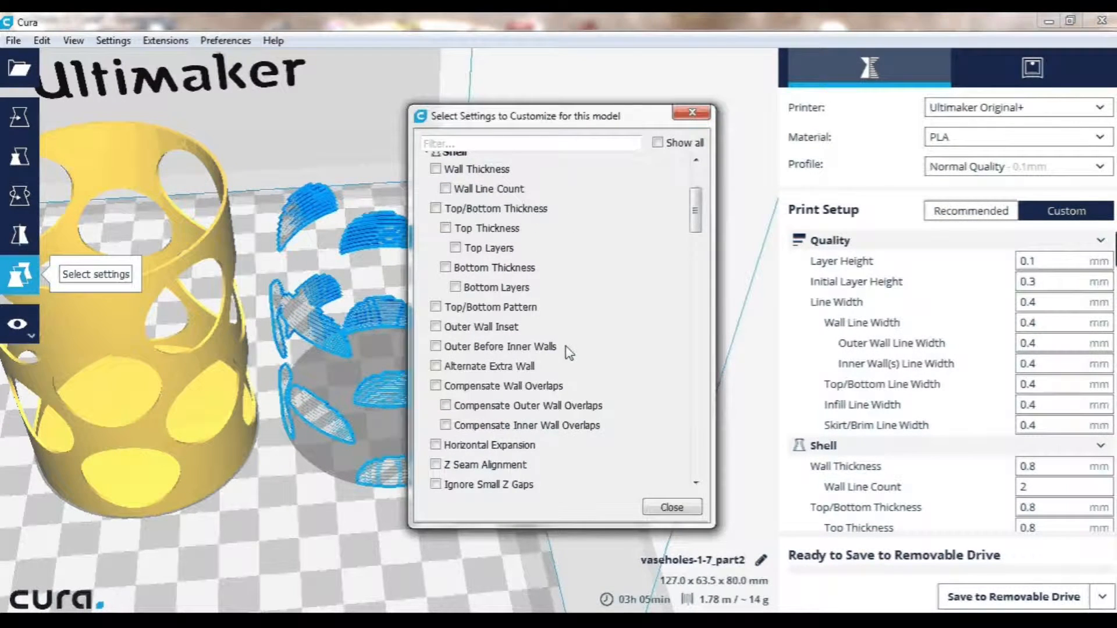
{"action": "scroll", "coordinate": [569, 353], "scroll_direction": "down", "scroll_amount": 6}
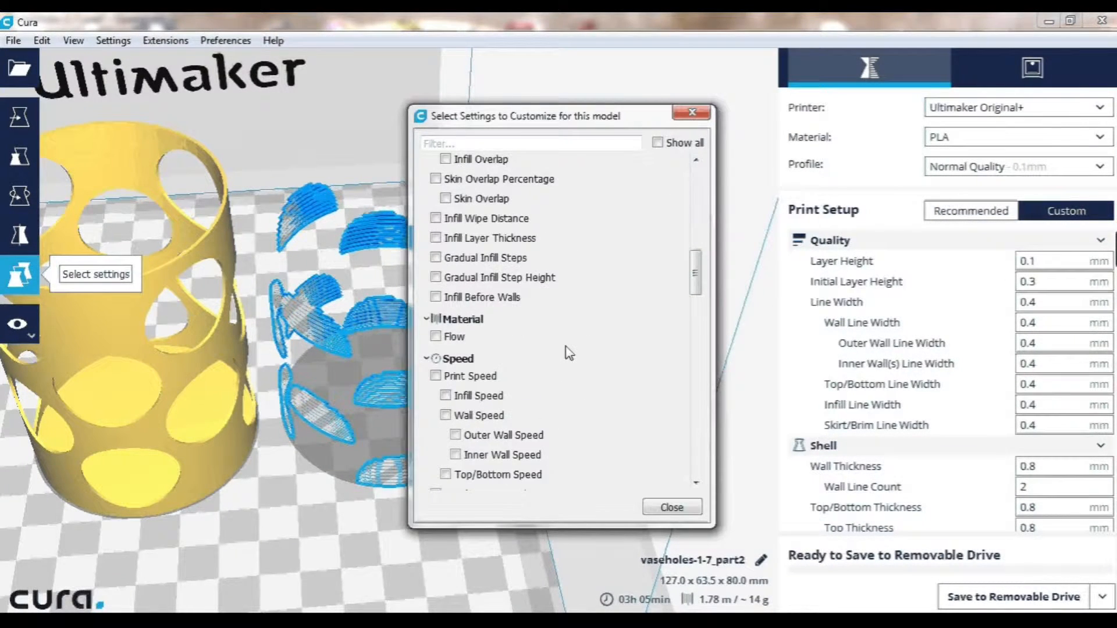
{"action": "left_click", "coordinate": [435, 287]}
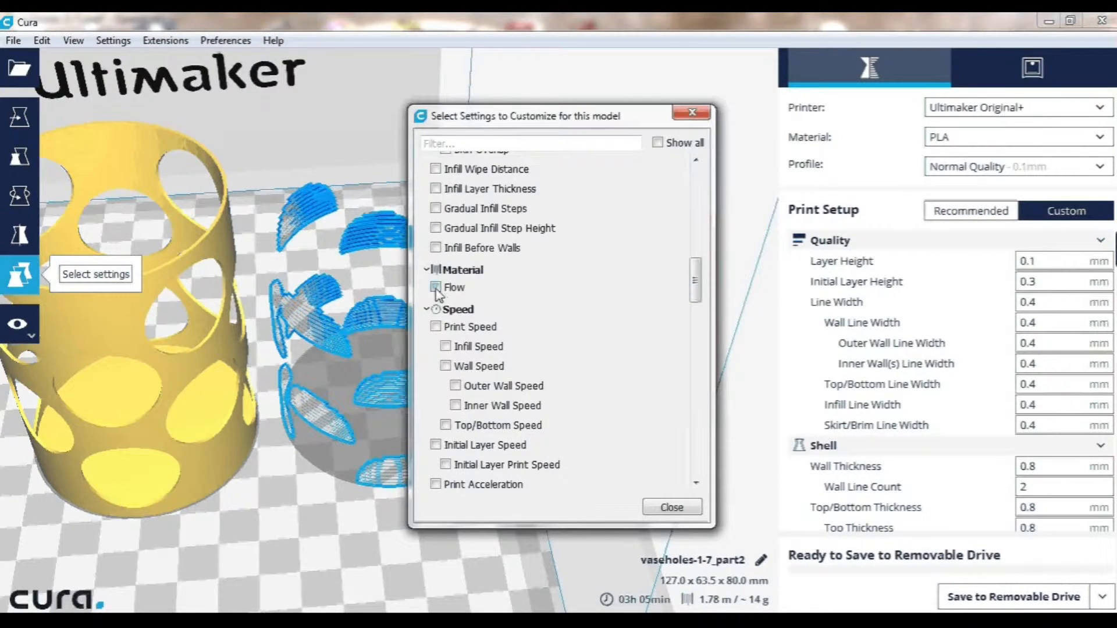
{"action": "left_click", "coordinate": [445, 366]}
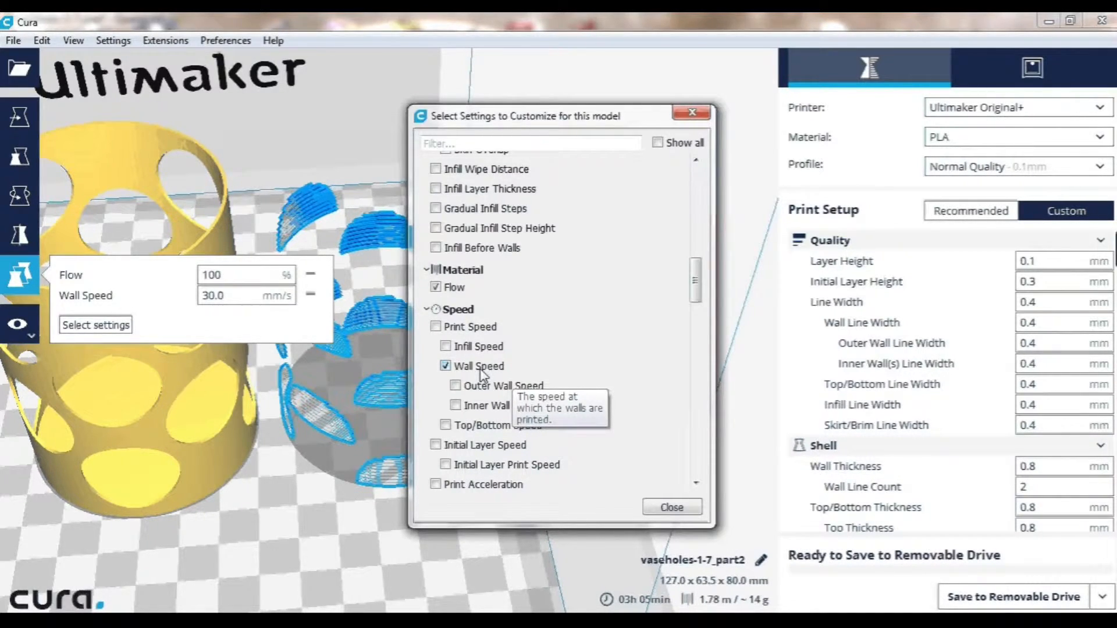
{"action": "left_click", "coordinate": [697, 512]}
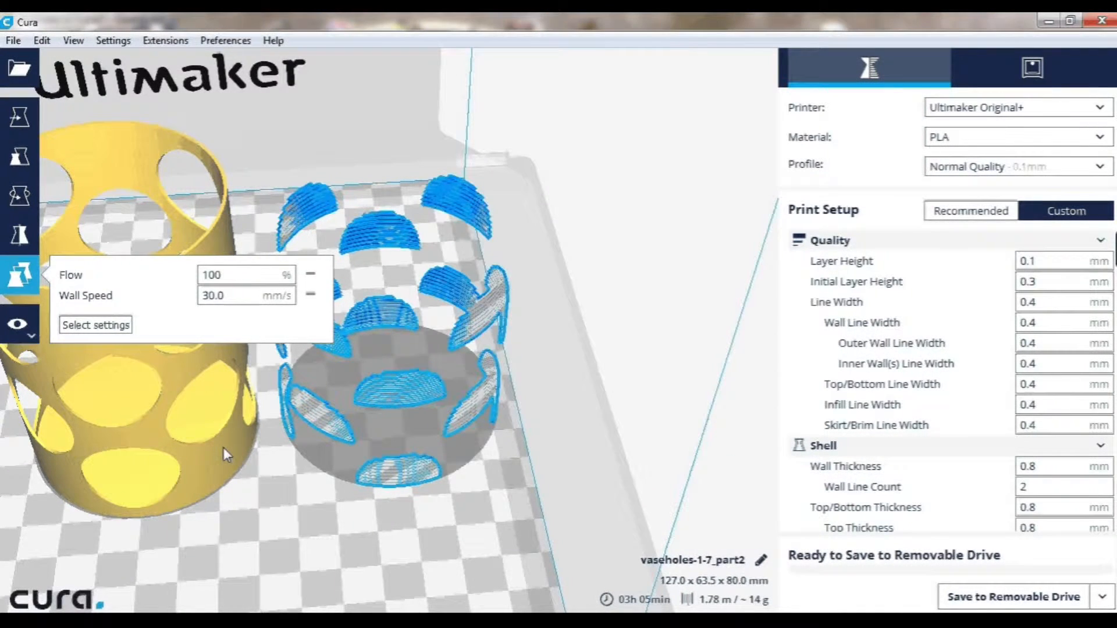
Compare the per-model settings of the normal vase with those of the drop print strands
{"action": "left_click", "coordinate": [286, 476]}
{"action": "left_click", "coordinate": [109, 313]}
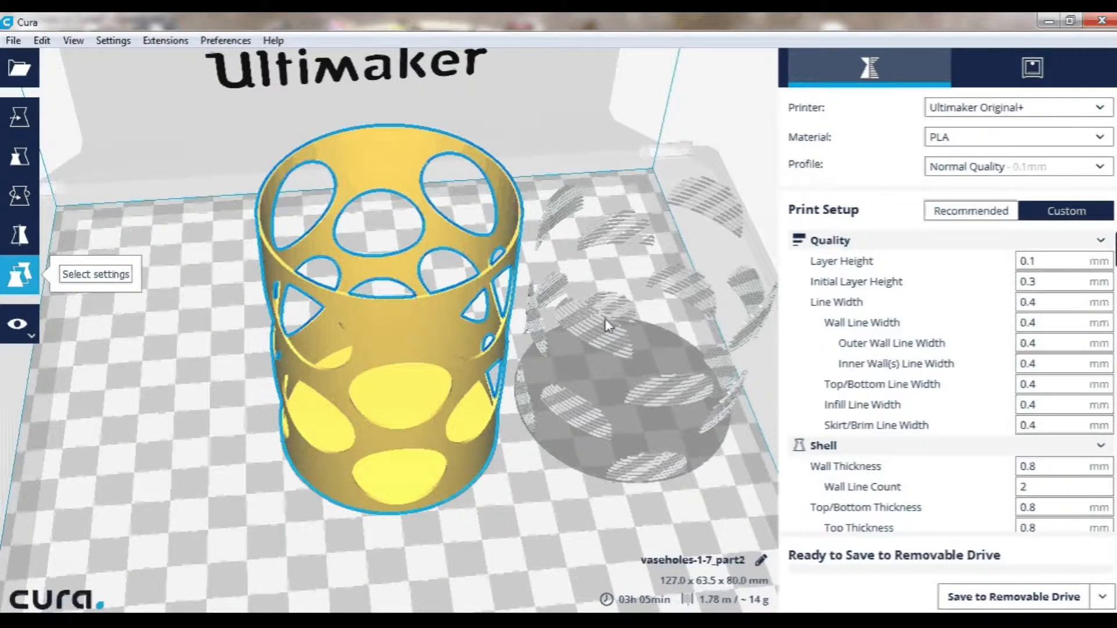
{"action": "left_click", "coordinate": [605, 324]}
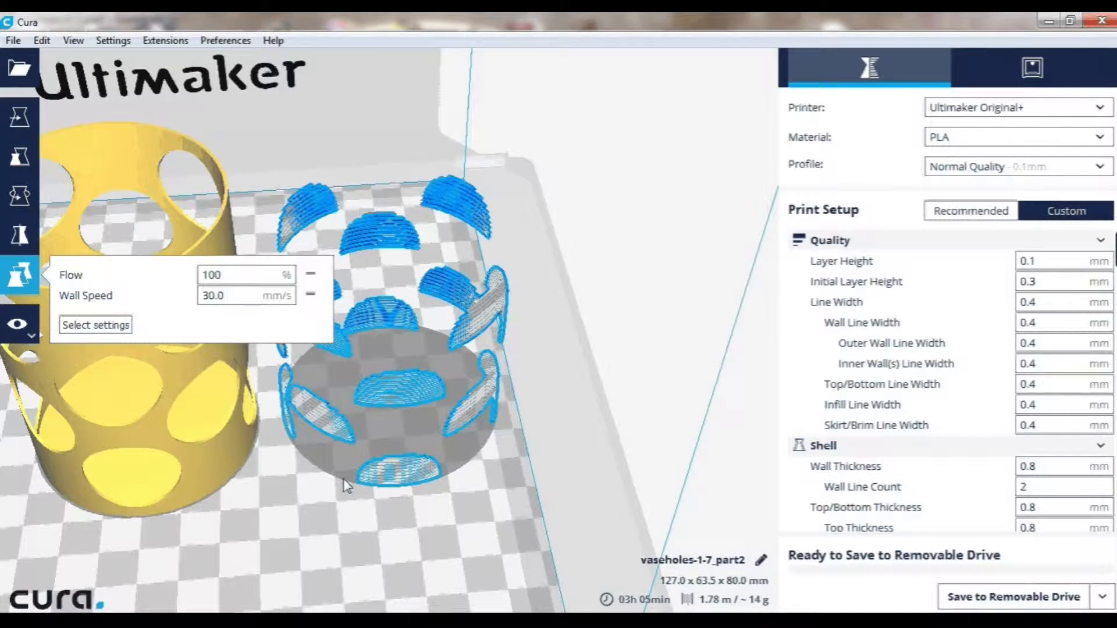
{"action": "left_click", "coordinate": [323, 486]}
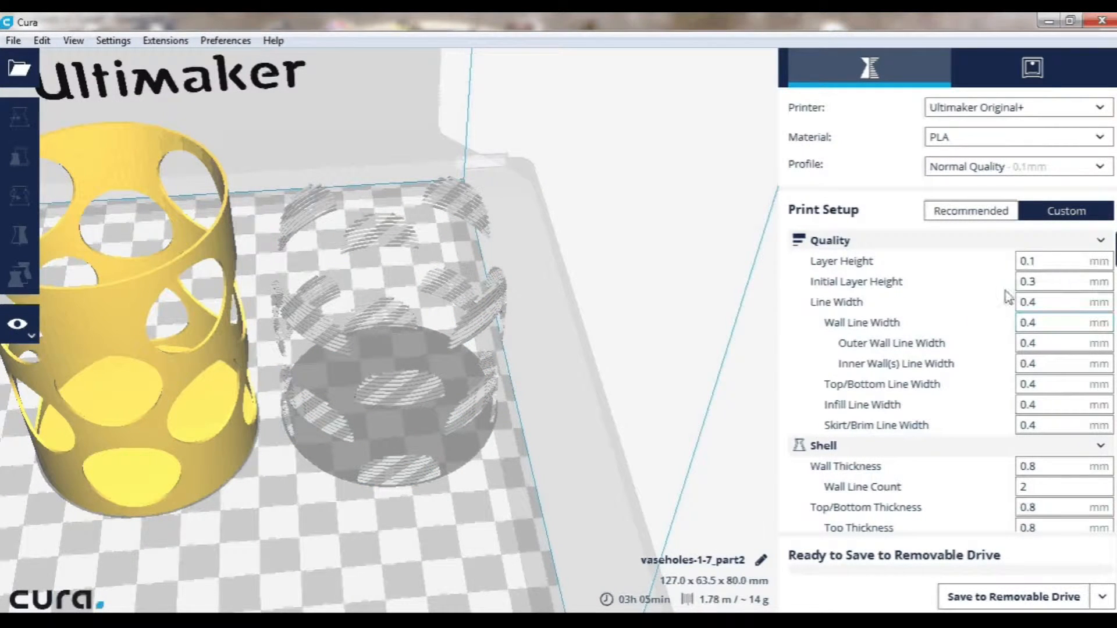
Set both the Layer Height and the Initial Layer Height to 0.2 mm
{"action": "mouse_move", "coordinate": [1011, 291]}
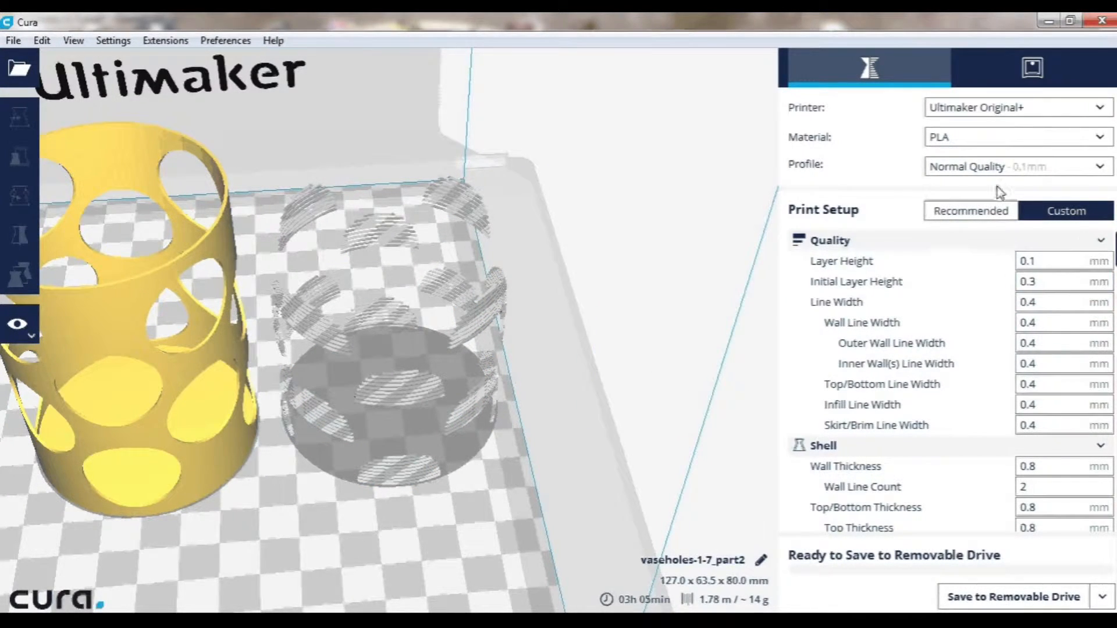
{"action": "left_click", "coordinate": [1045, 261]}
{"action": "mouse_move", "coordinate": [1046, 261]}
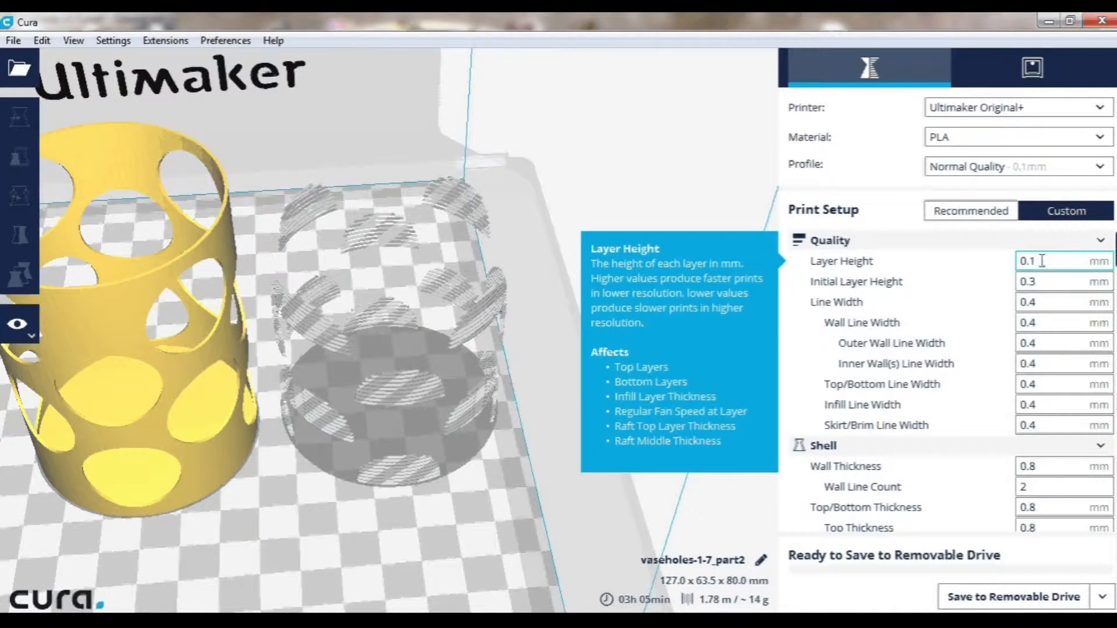
{"action": "key", "text": "BackSpace"}
{"action": "type", "text": "2"}
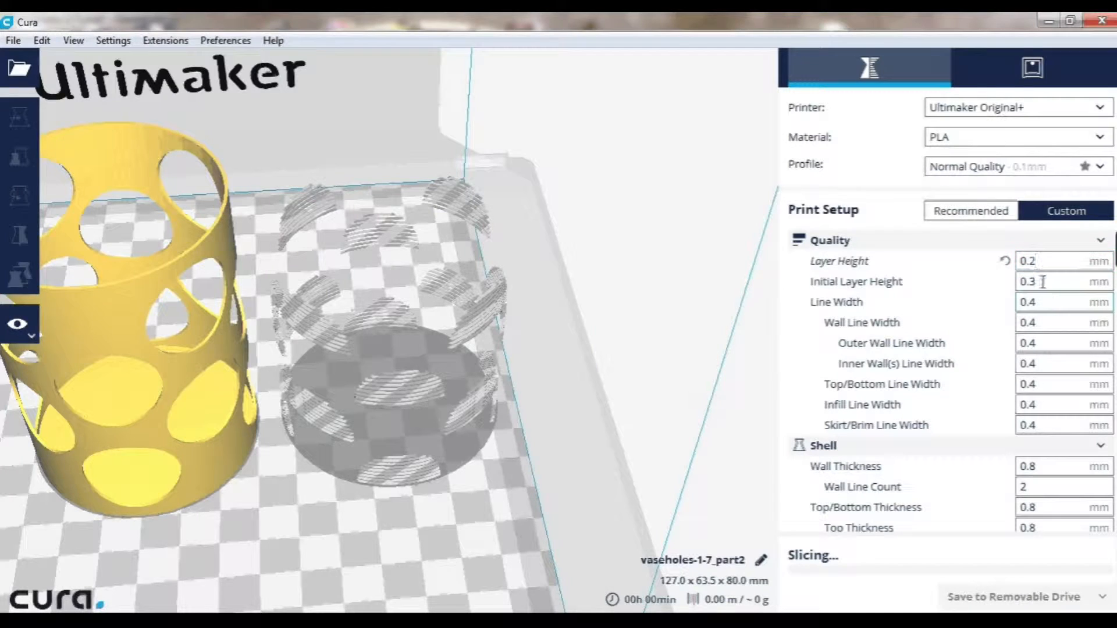
{"action": "mouse_move", "coordinate": [1069, 304]}
{"action": "key", "text": "Tab"}
{"action": "key", "text": "BackSpace"}
{"action": "type", "text": "2"}
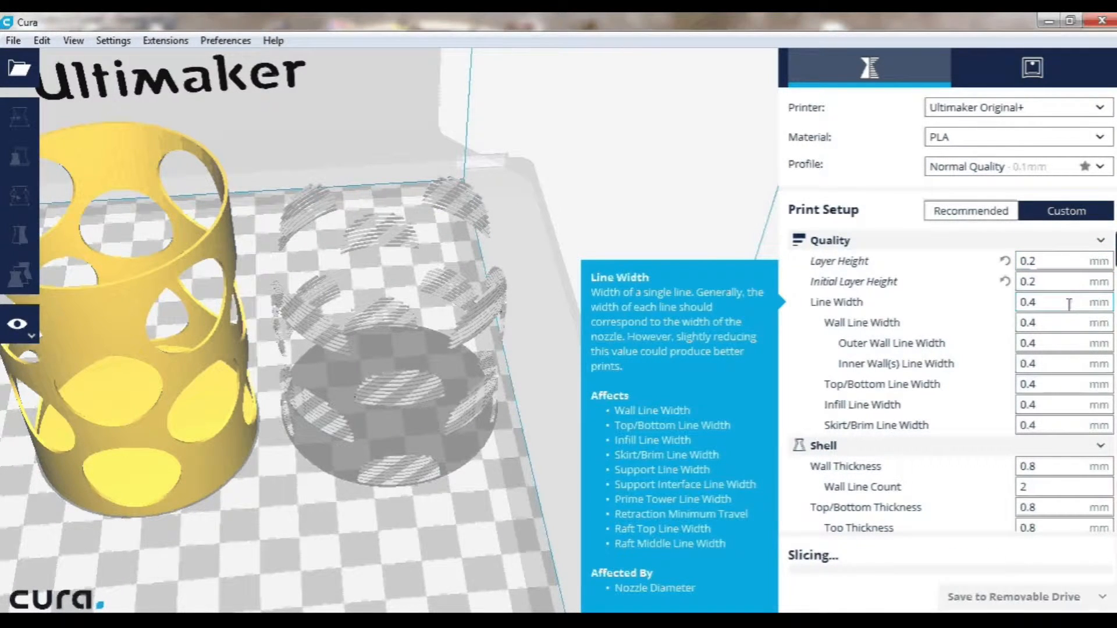
{"action": "left_click", "coordinate": [1058, 300]}
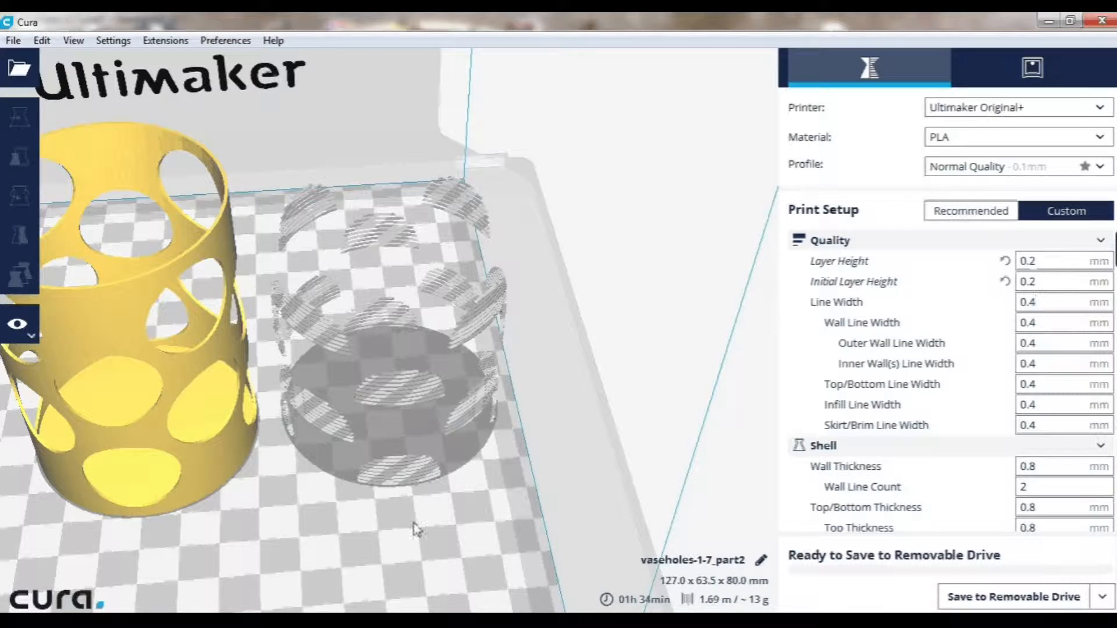
Switch to OpenSCAD, set print_what to 3 and preview the vase together with the drop print strands up close
{"action": "key", "text": "alt+Tab"}
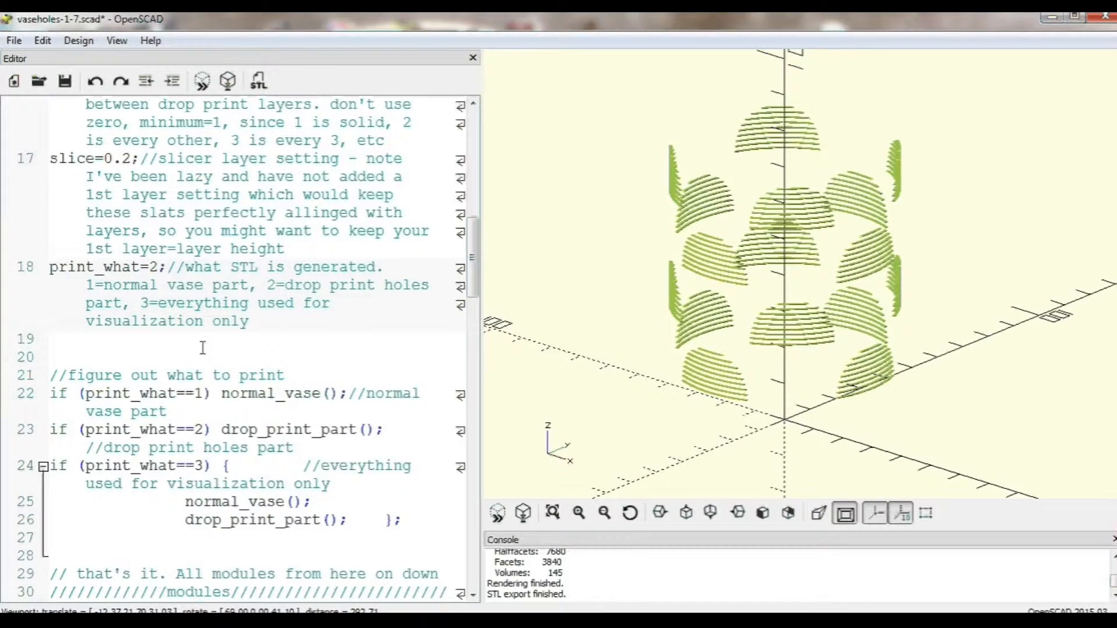
{"action": "left_click", "coordinate": [156, 268]}
{"action": "key", "text": "BackSpace"}
{"action": "type", "text": "3"}
{"action": "left_click", "coordinate": [202, 81]}
{"action": "scroll", "coordinate": [774, 240], "scroll_direction": "up", "scroll_amount": 10}
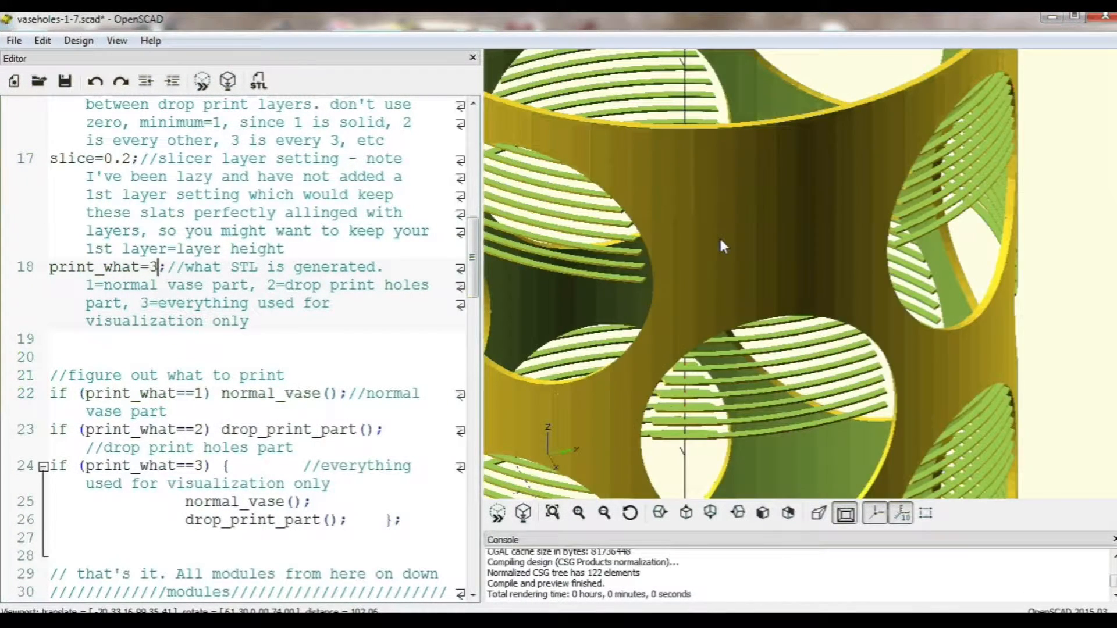
{"action": "left_click_drag", "start_coordinate": [719, 236], "coordinate": [523, 256]}
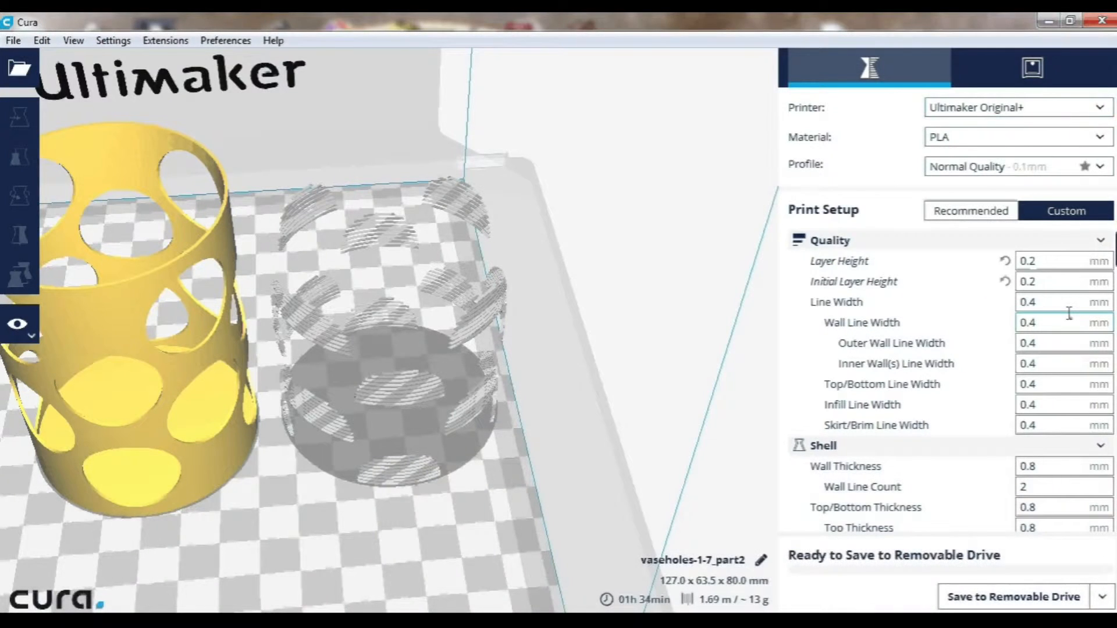
Back in Cura, review the line width, wall thickness and top/bottom layer settings of the print setup
{"action": "left_click", "coordinate": [1043, 284]}
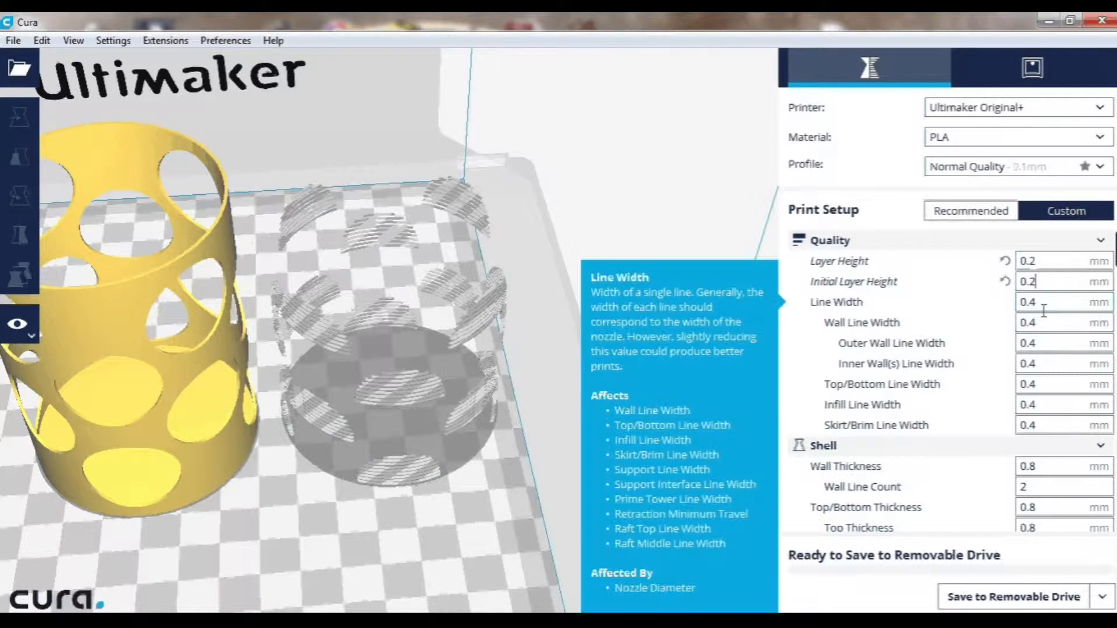
{"action": "mouse_move", "coordinate": [974, 349]}
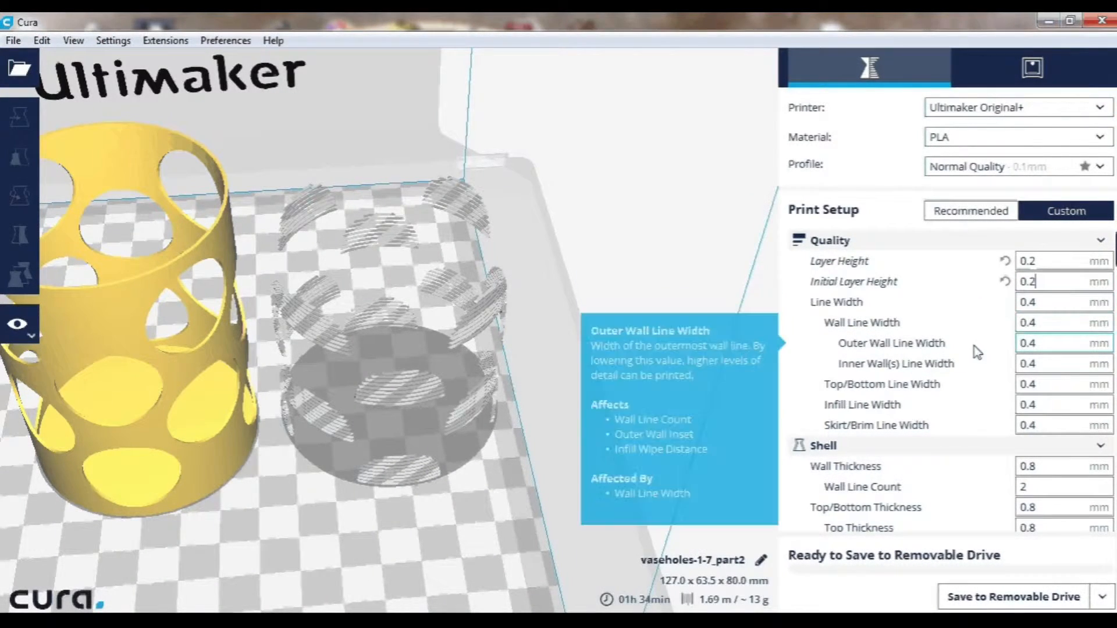
{"action": "scroll", "coordinate": [1013, 323], "scroll_direction": "down", "scroll_amount": 1}
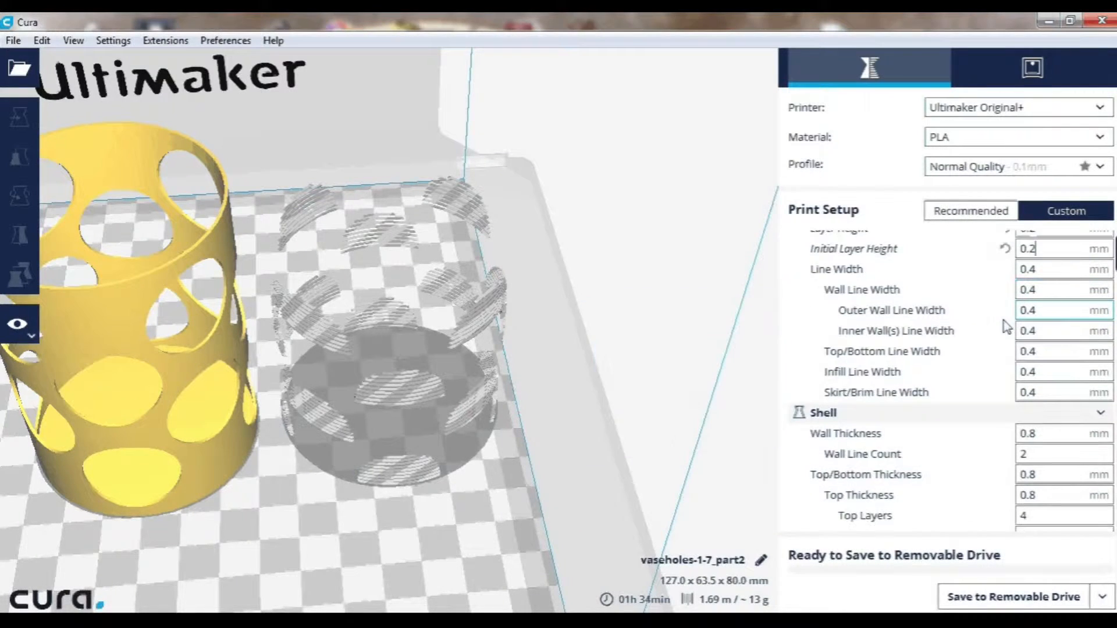
{"action": "scroll", "coordinate": [1006, 327], "scroll_direction": "down", "scroll_amount": 3}
{"action": "mouse_move", "coordinate": [1043, 336]}
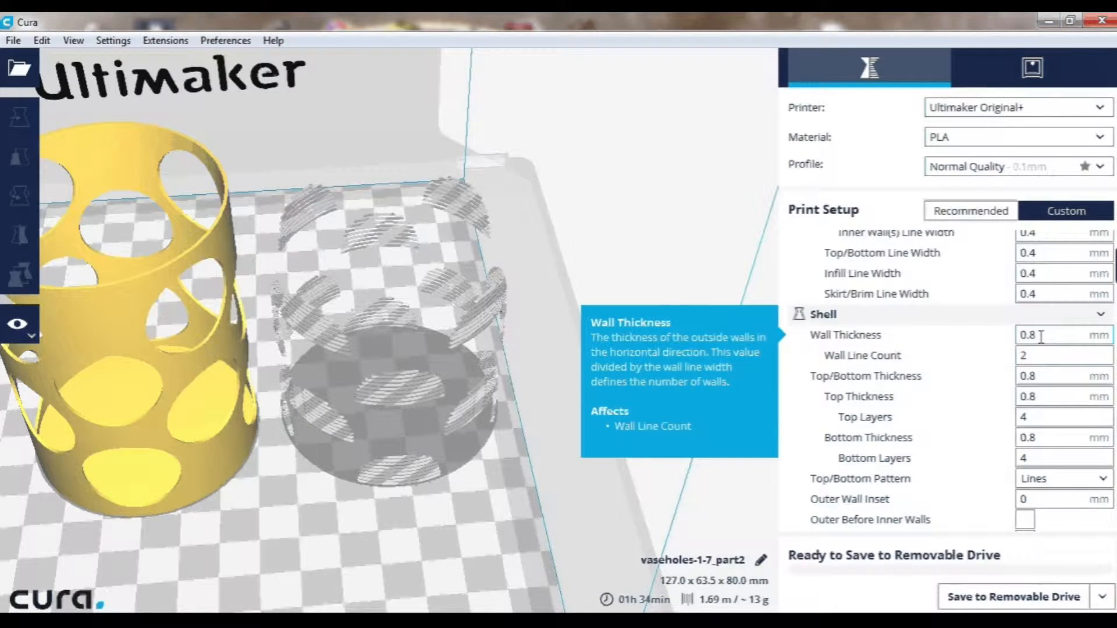
{"action": "scroll", "coordinate": [1041, 337], "scroll_direction": "down", "scroll_amount": 1}
{"action": "scroll", "coordinate": [1041, 336], "scroll_direction": "down", "scroll_amount": 1}
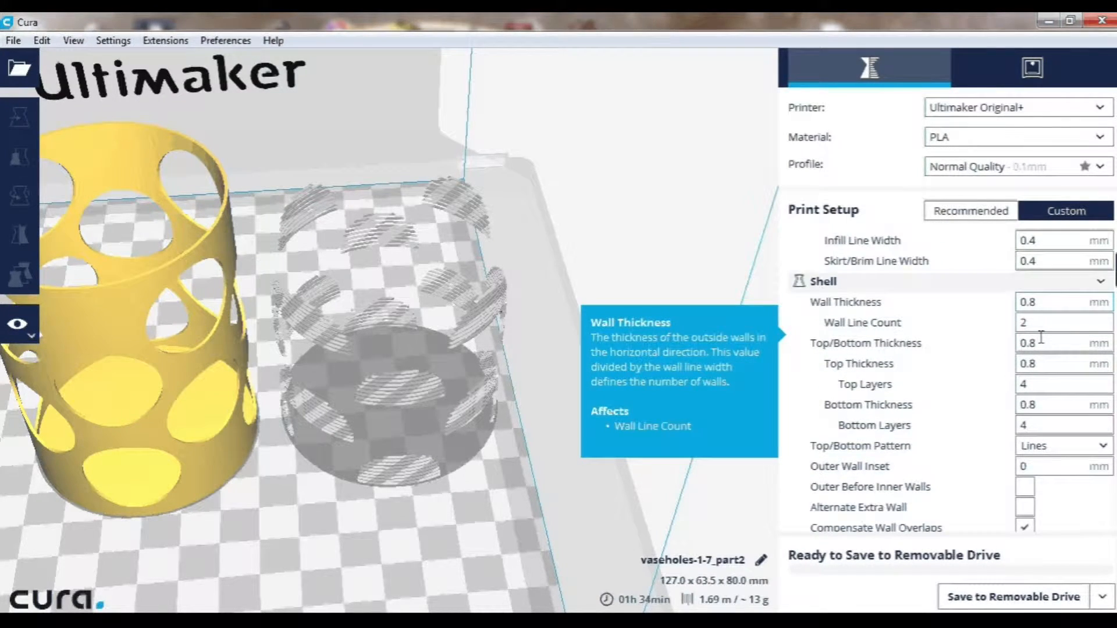
{"action": "scroll", "coordinate": [1041, 337], "scroll_direction": "down", "scroll_amount": 1}
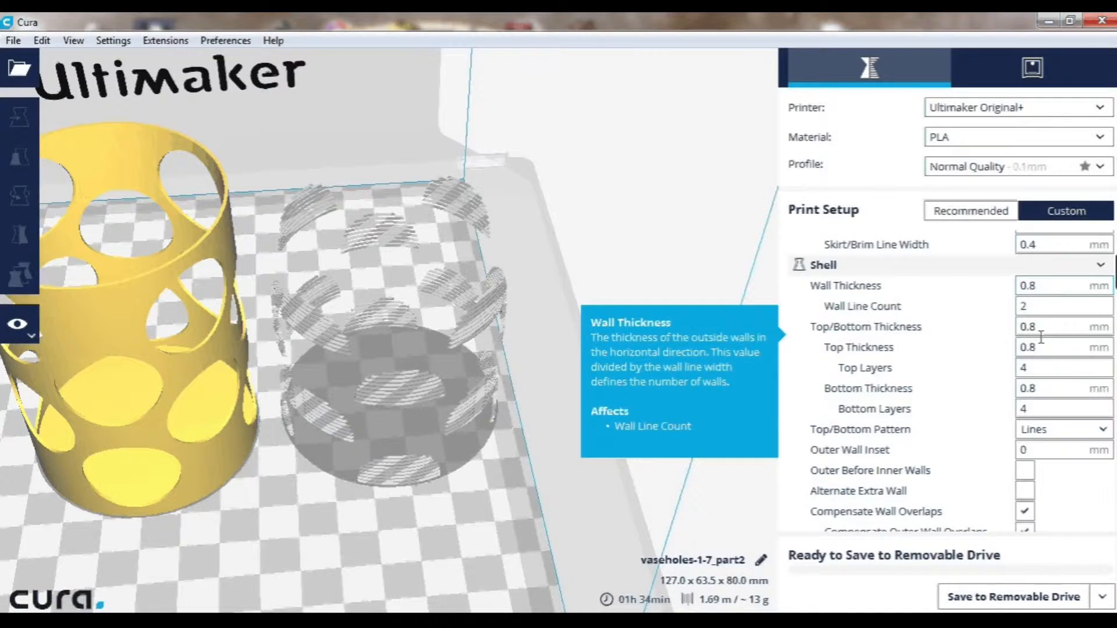
{"action": "scroll", "coordinate": [1041, 337], "scroll_direction": "down", "scroll_amount": 1}
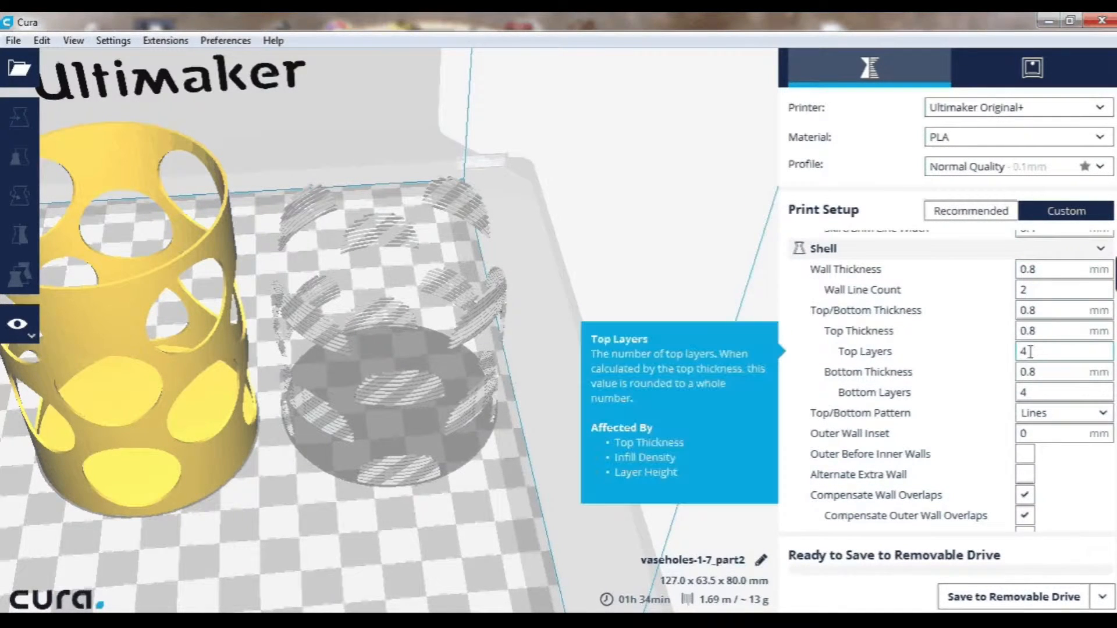
{"action": "scroll", "coordinate": [1030, 352], "scroll_direction": "down", "scroll_amount": 4}
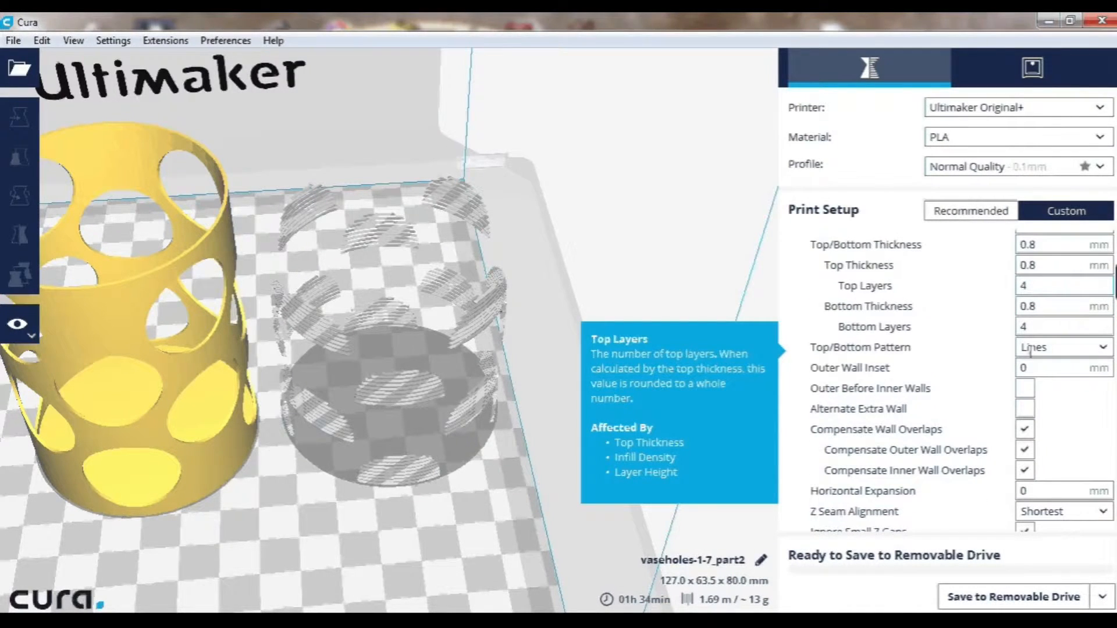
Set the Infill Density to 0%
{"action": "scroll", "coordinate": [953, 407], "scroll_direction": "down", "scroll_amount": 7}
{"action": "scroll", "coordinate": [949, 415], "scroll_direction": "down", "scroll_amount": 5}
{"action": "left_click", "coordinate": [1047, 379]}
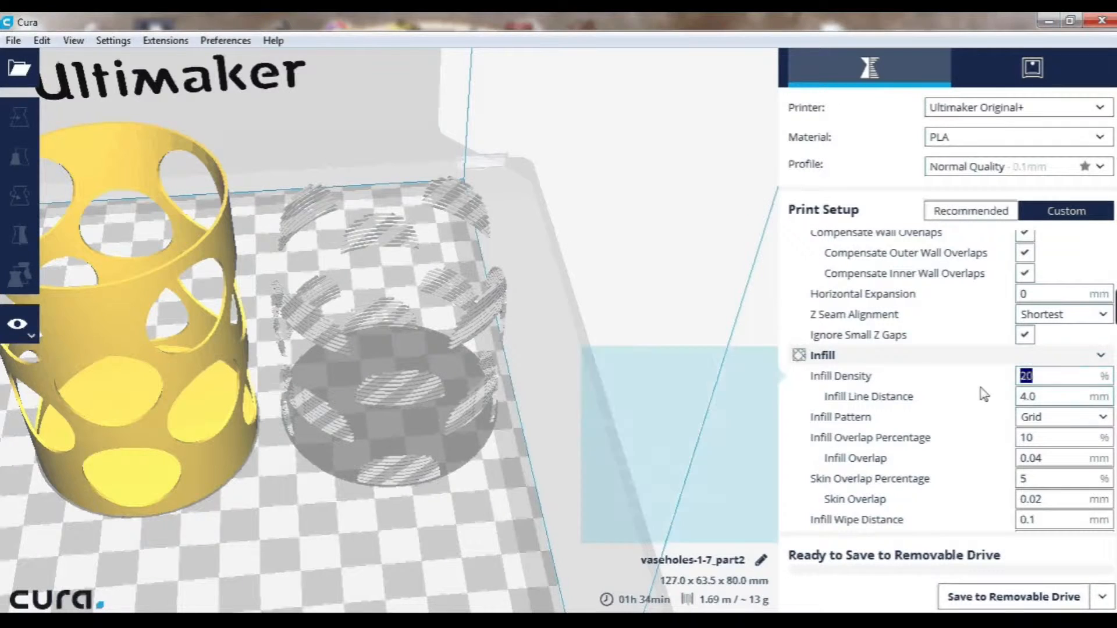
{"action": "type", "text": "0"}
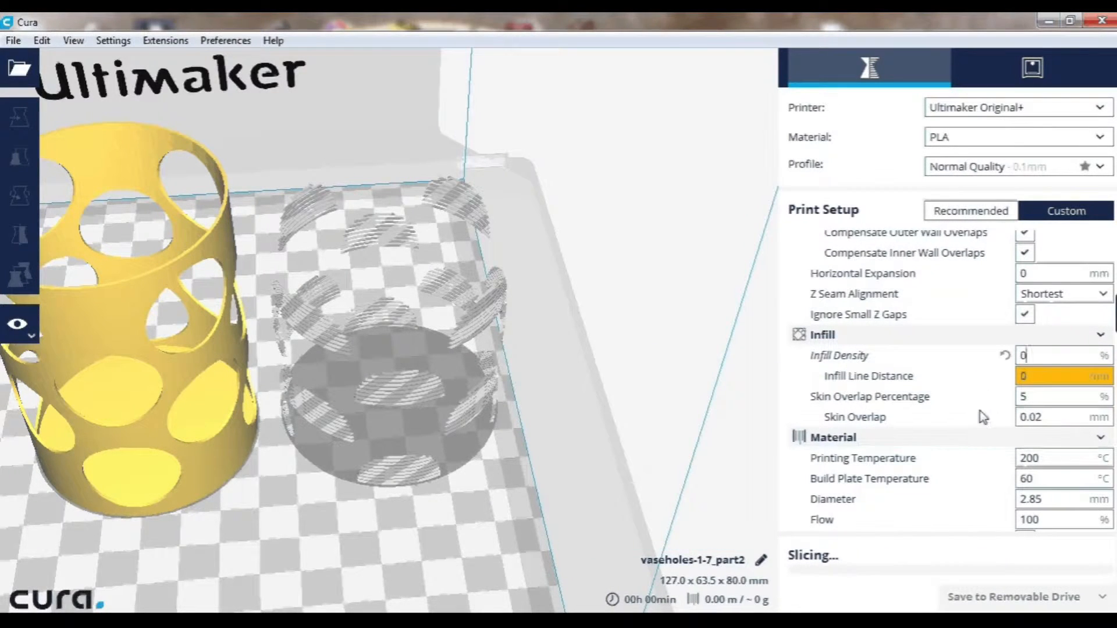
Set the Printing Temperature to 215 °C and the Build Plate Temperature to 24 °C
{"action": "scroll", "coordinate": [983, 417], "scroll_direction": "down", "scroll_amount": 3}
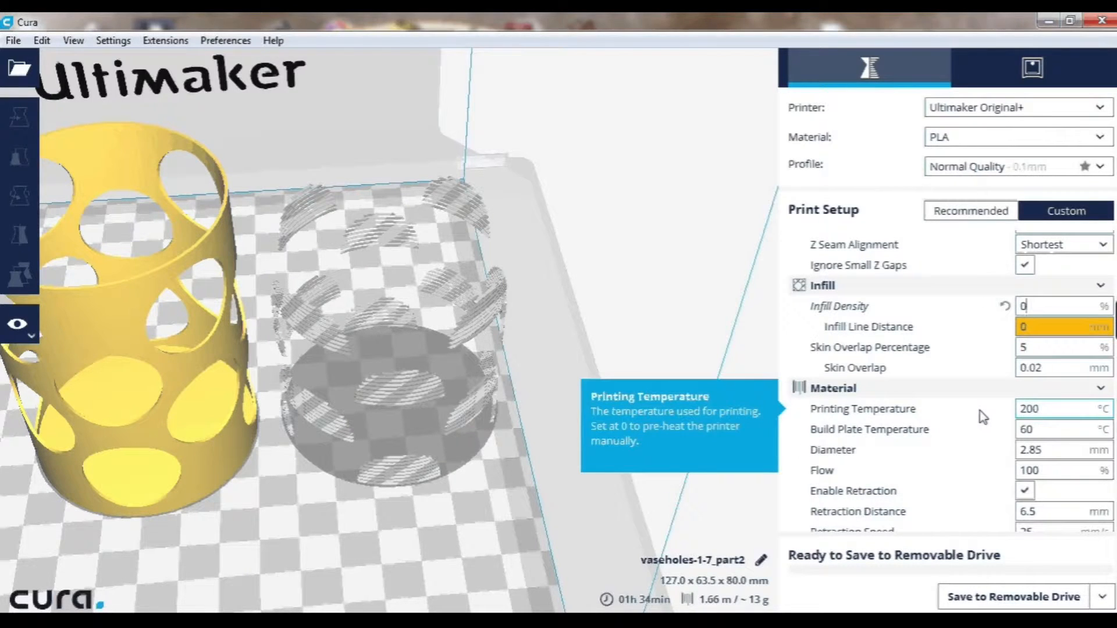
{"action": "scroll", "coordinate": [983, 417], "scroll_direction": "down", "scroll_amount": 1}
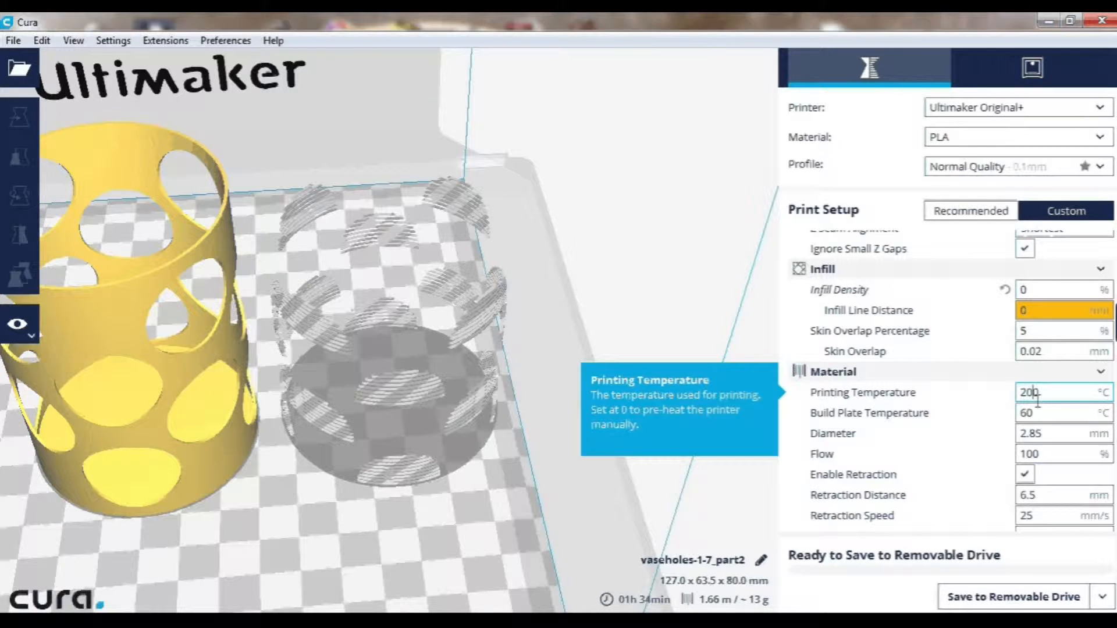
{"action": "key", "text": "BackSpace"}
{"action": "type", "text": "1"}
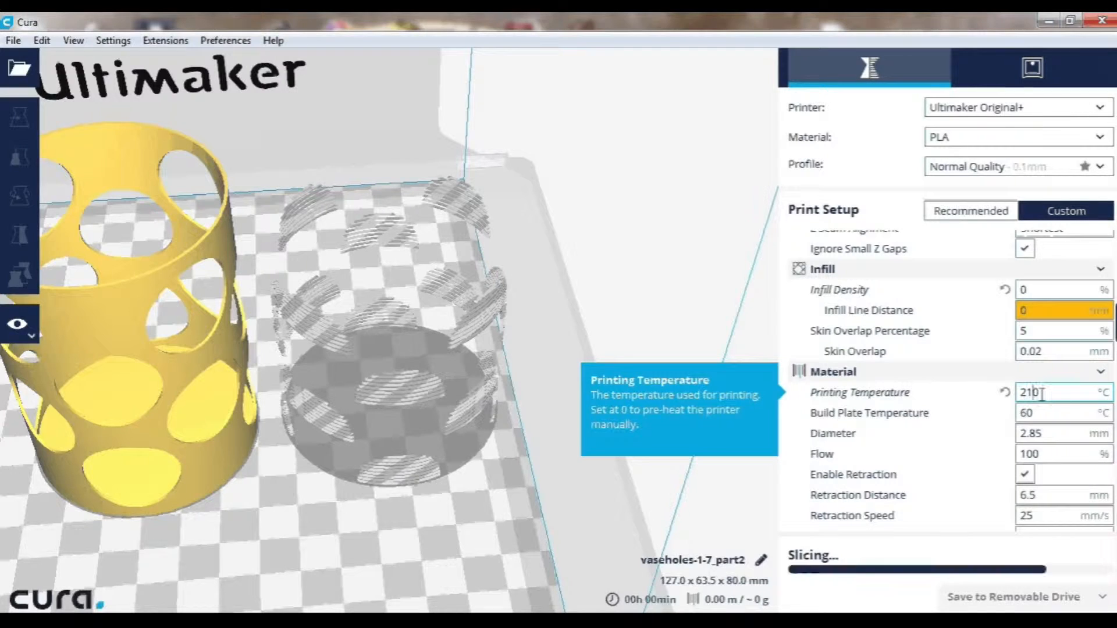
{"action": "key", "text": "BackSpace"}
{"action": "type", "text": "5"}
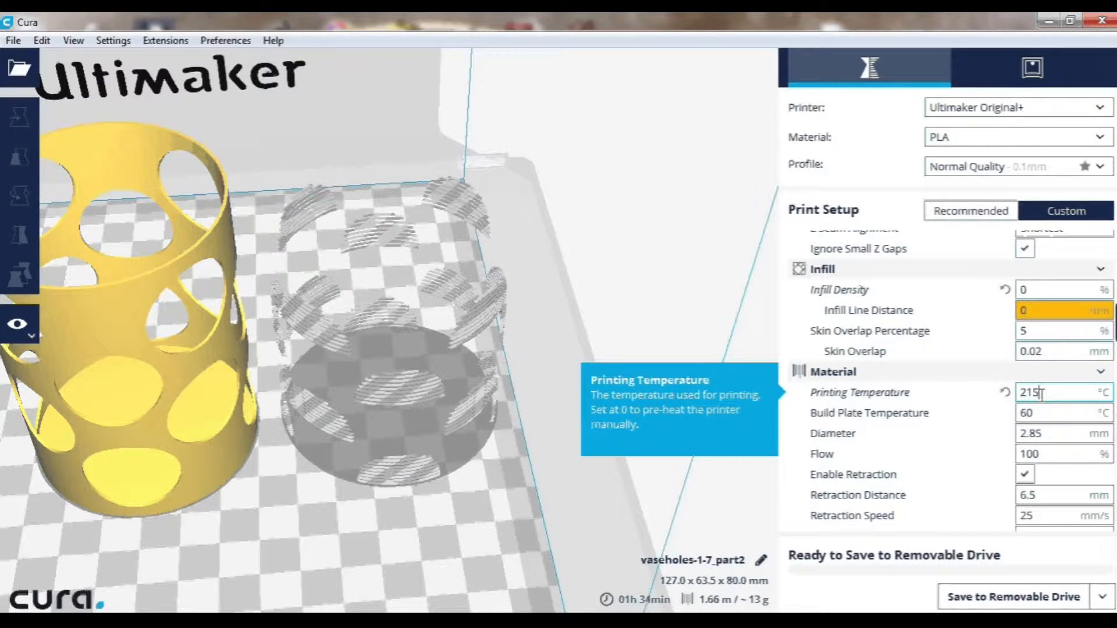
{"action": "left_click", "coordinate": [1052, 416]}
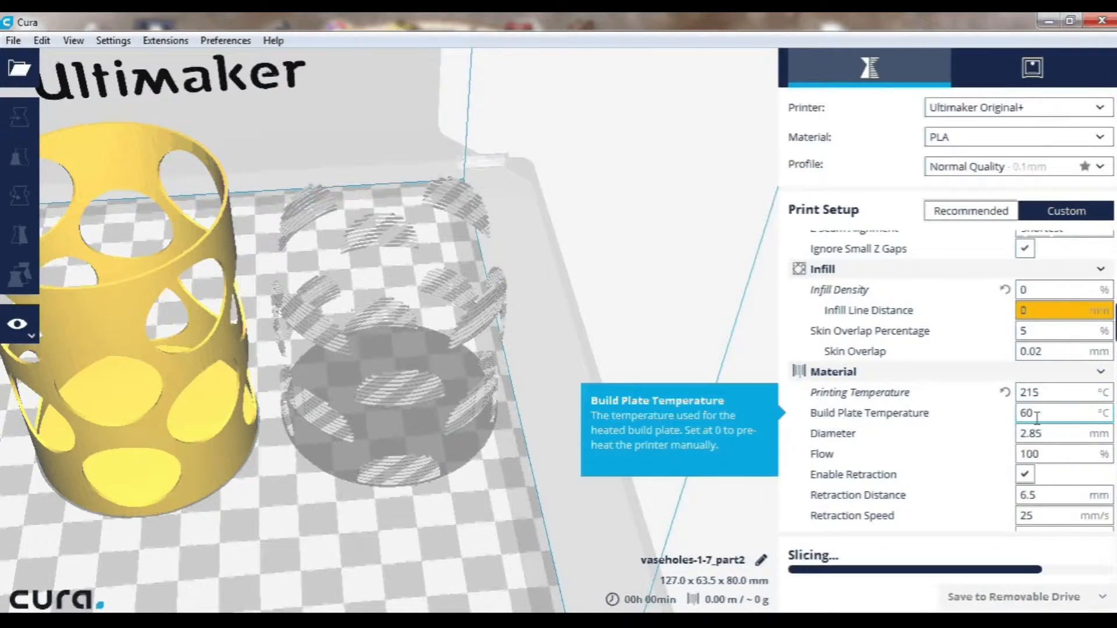
{"action": "double_click", "coordinate": [1035, 414]}
{"action": "type", "text": "24"}
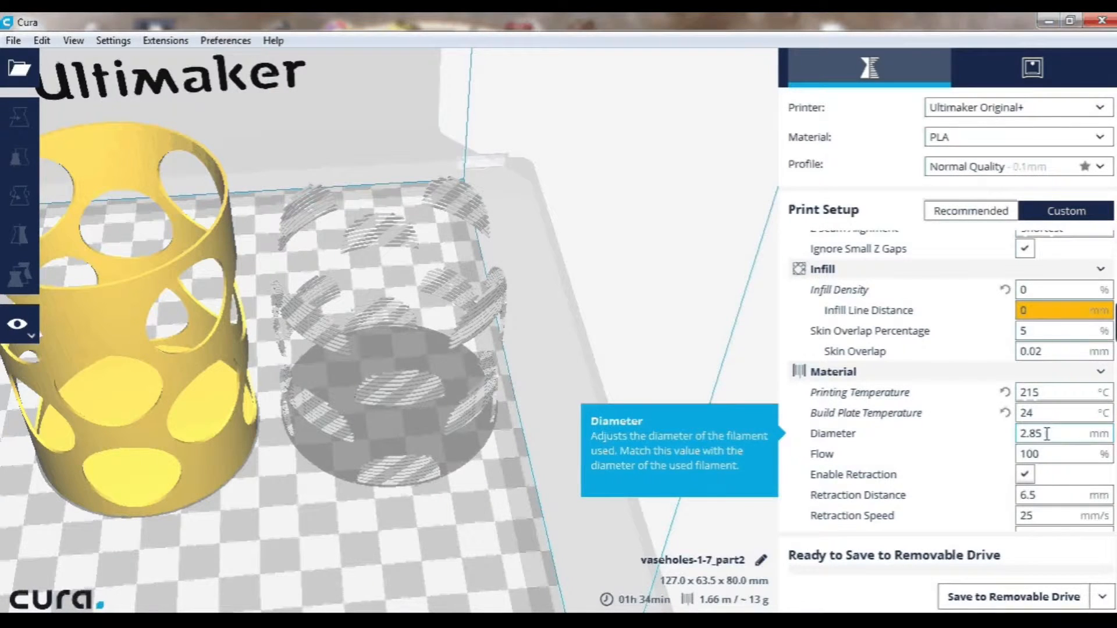
Set the filament Diameter to 2.8 mm in the material settings
{"action": "scroll", "coordinate": [1045, 425], "scroll_direction": "down", "scroll_amount": 1}
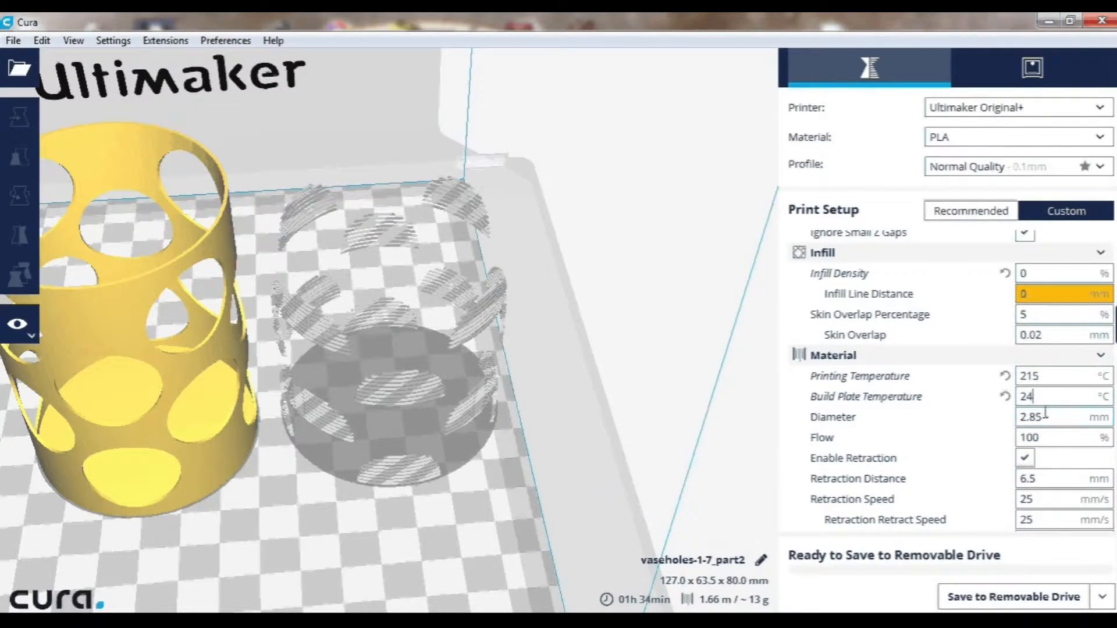
{"action": "scroll", "coordinate": [1048, 439], "scroll_direction": "down", "scroll_amount": 1}
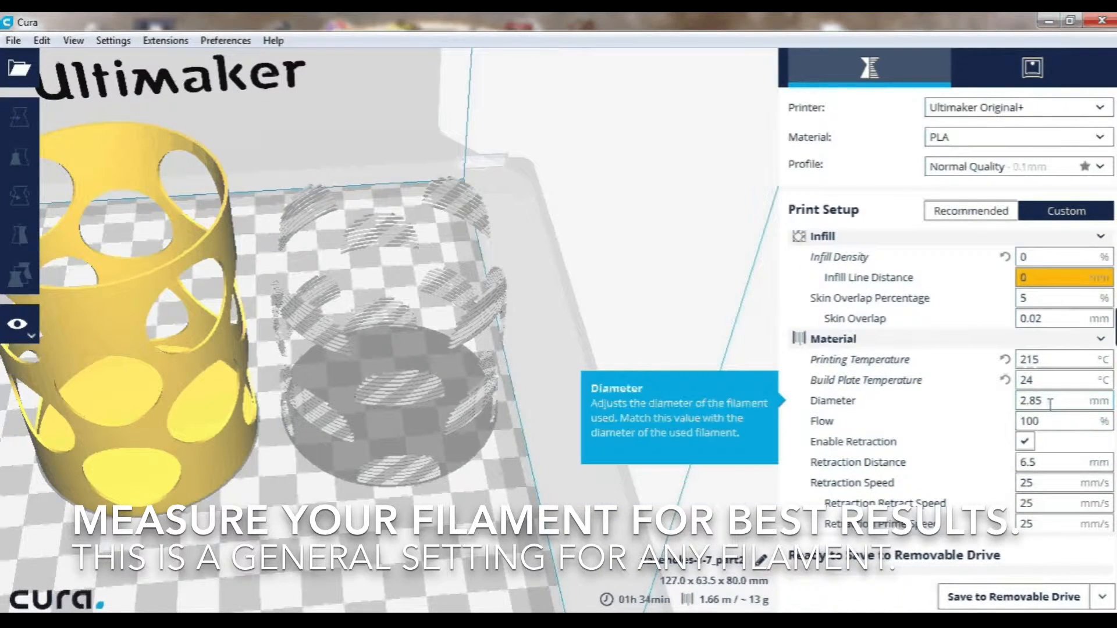
{"action": "left_click", "coordinate": [1050, 421]}
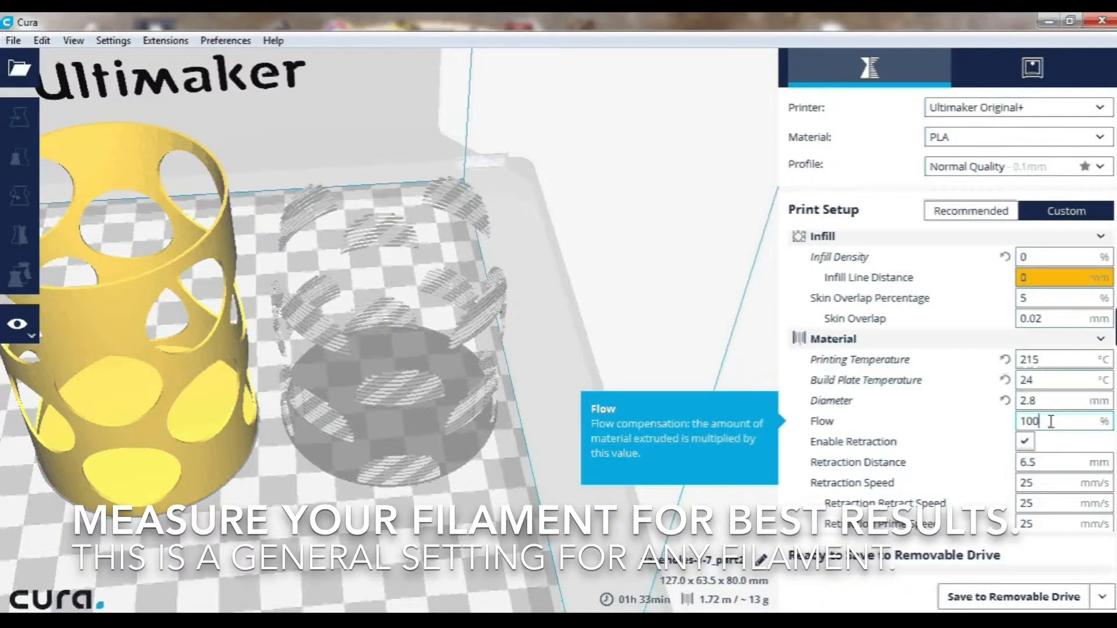
Set the Wall Speed to 60 mm/s in the general speed settings
{"action": "scroll", "coordinate": [1024, 424], "scroll_direction": "down", "scroll_amount": 3}
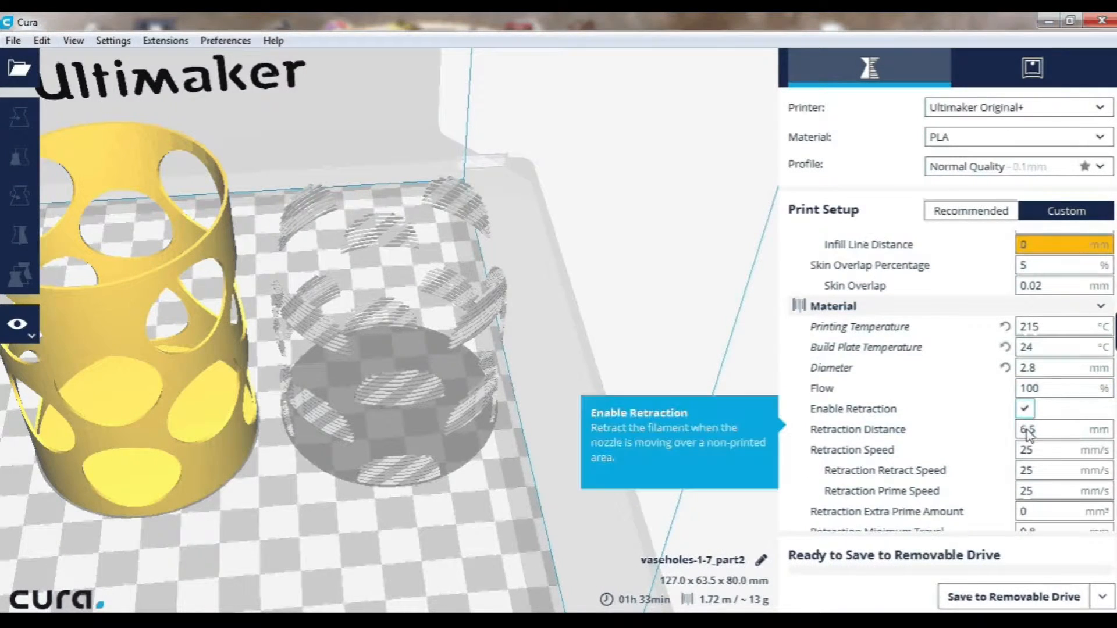
{"action": "scroll", "coordinate": [1028, 420], "scroll_direction": "down", "scroll_amount": 4}
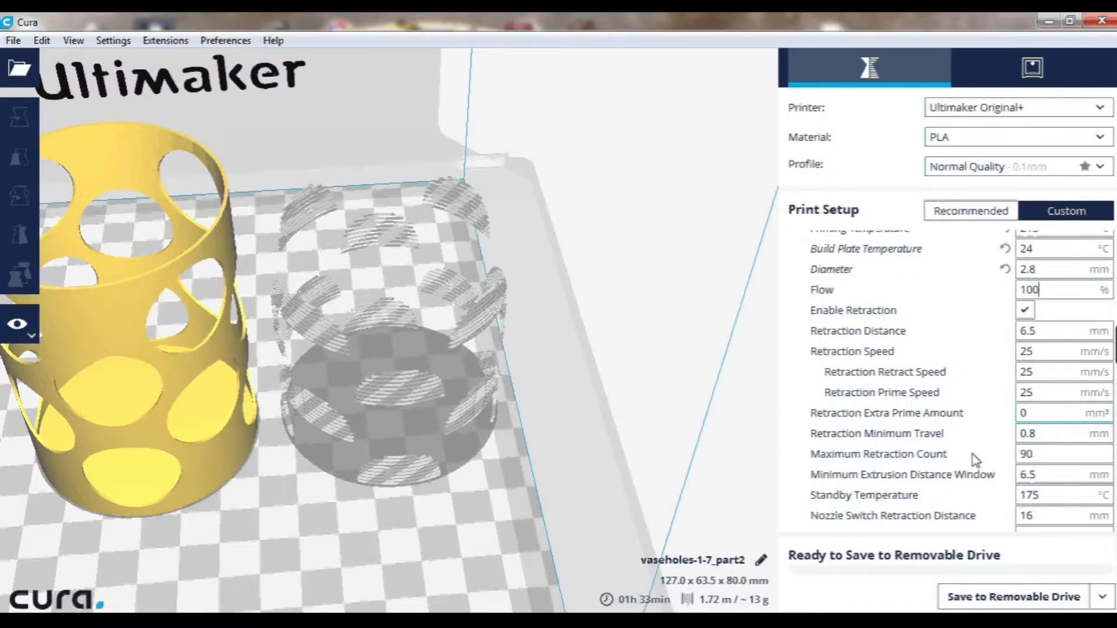
{"action": "scroll", "coordinate": [977, 462], "scroll_direction": "down", "scroll_amount": 5}
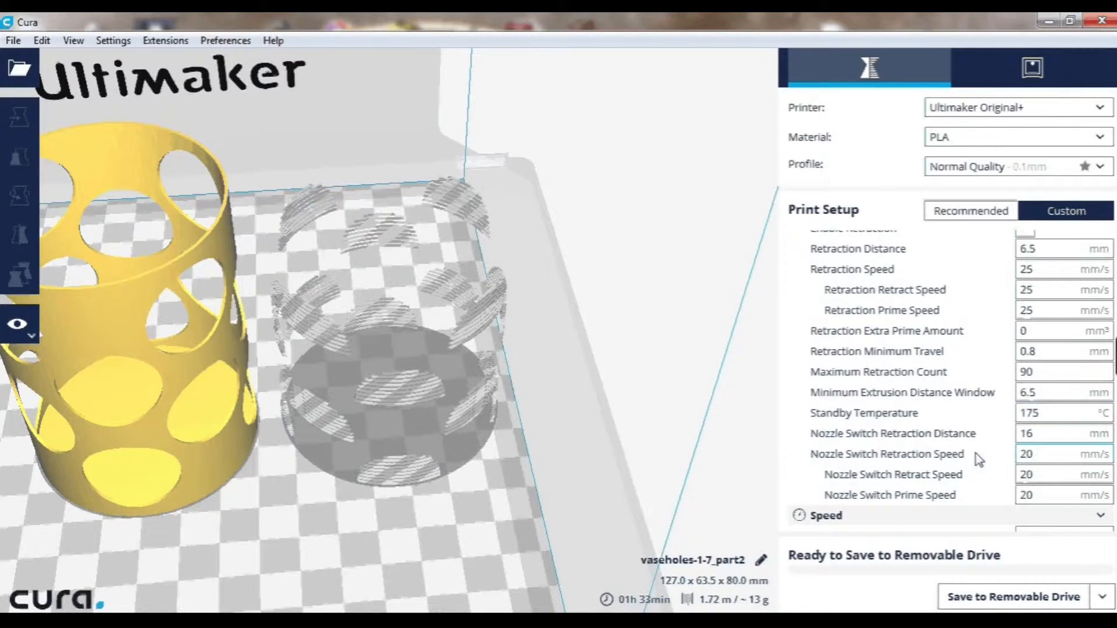
{"action": "scroll", "coordinate": [979, 460], "scroll_direction": "down", "scroll_amount": 2}
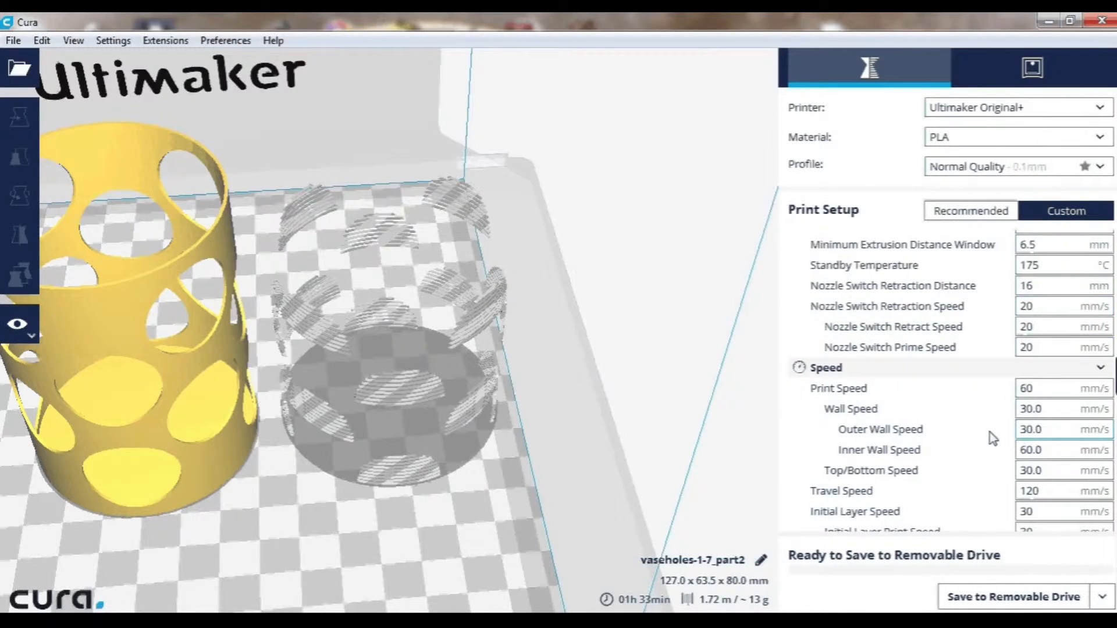
{"action": "scroll", "coordinate": [989, 431], "scroll_direction": "down", "scroll_amount": 2}
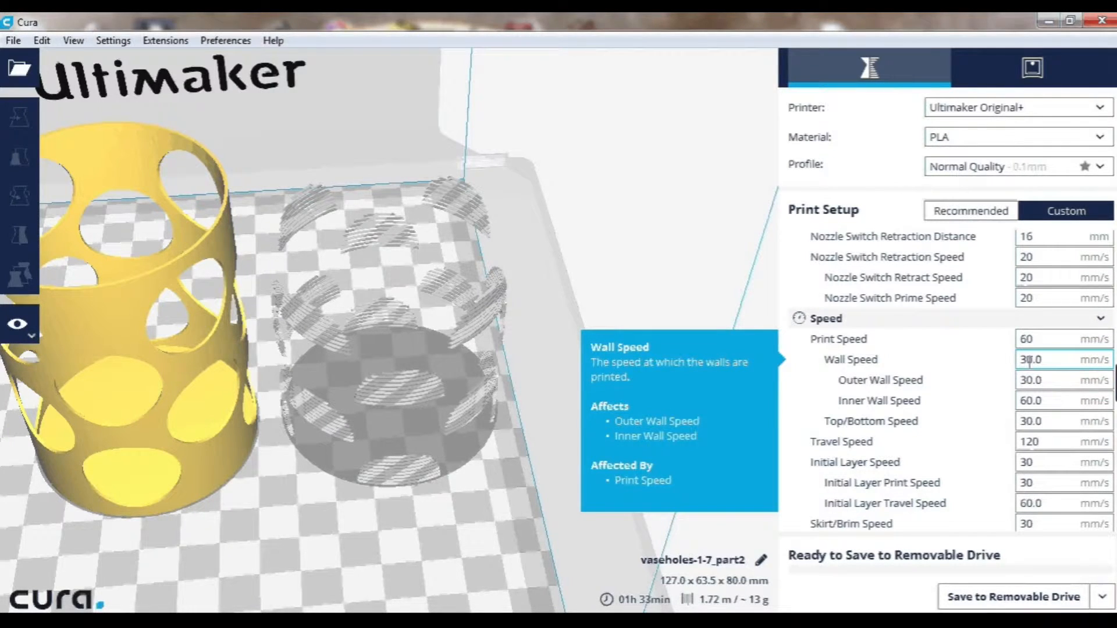
{"action": "left_click_drag", "start_coordinate": [1028, 360], "coordinate": [1021, 360]}
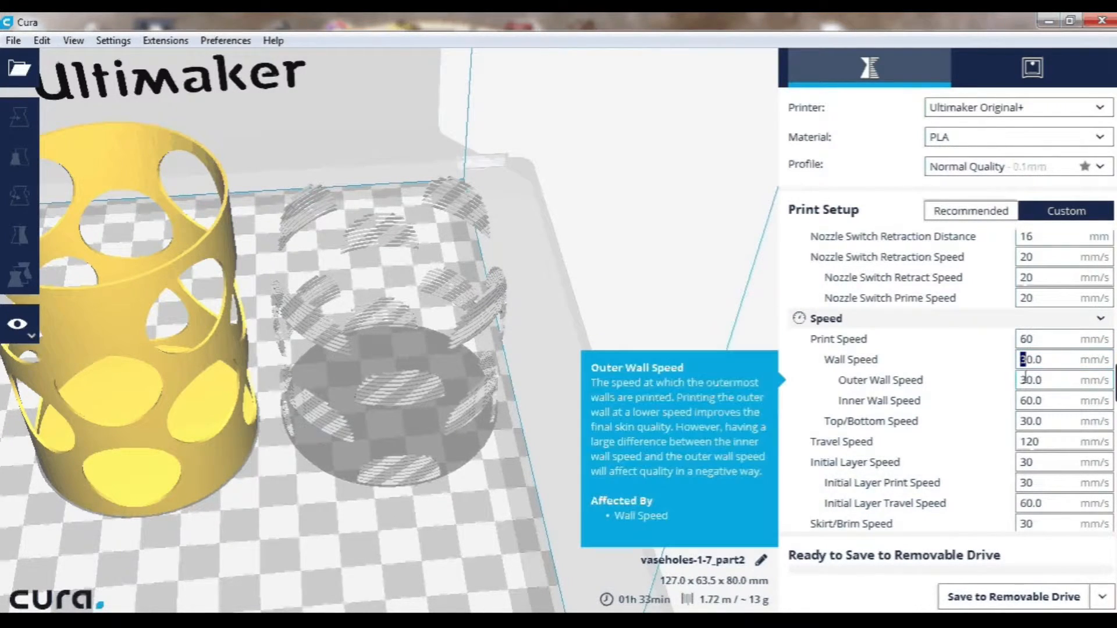
{"action": "type", "text": "6"}
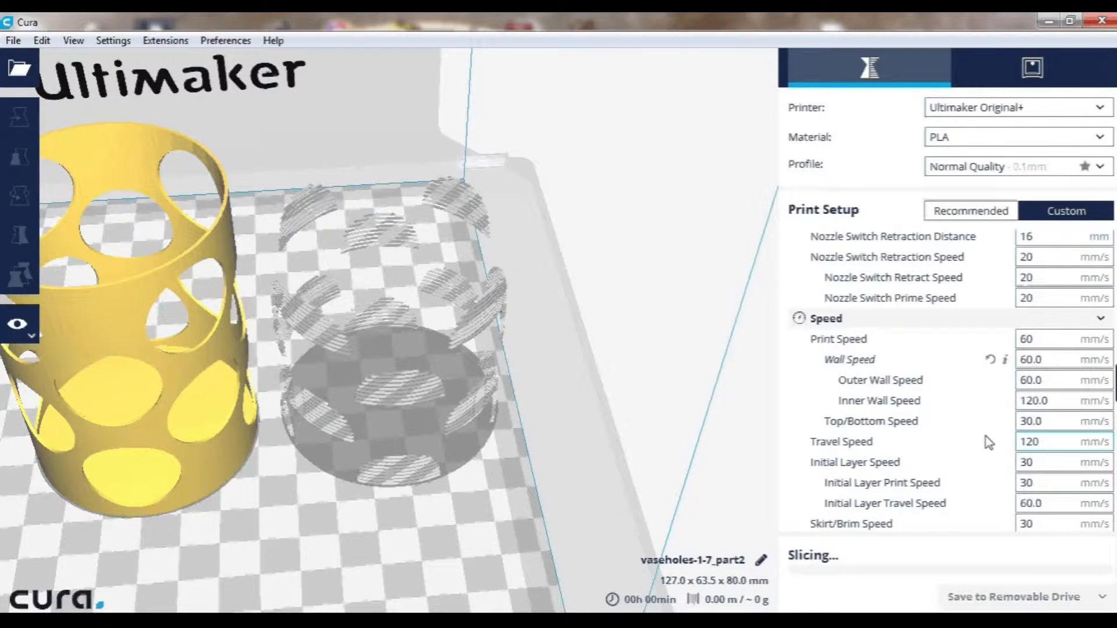
Turn off Enable Print Cooling in the cooling settings
{"action": "scroll", "coordinate": [987, 442], "scroll_direction": "down", "scroll_amount": 1}
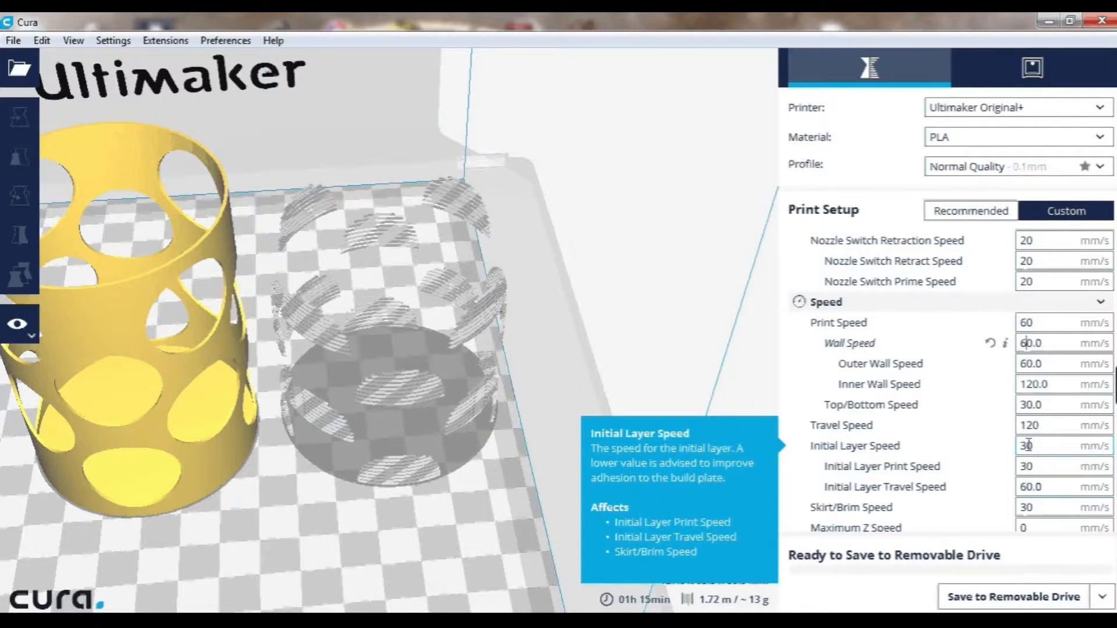
{"action": "scroll", "coordinate": [1027, 450], "scroll_direction": "down", "scroll_amount": 2}
{"action": "scroll", "coordinate": [1027, 458], "scroll_direction": "down", "scroll_amount": 2}
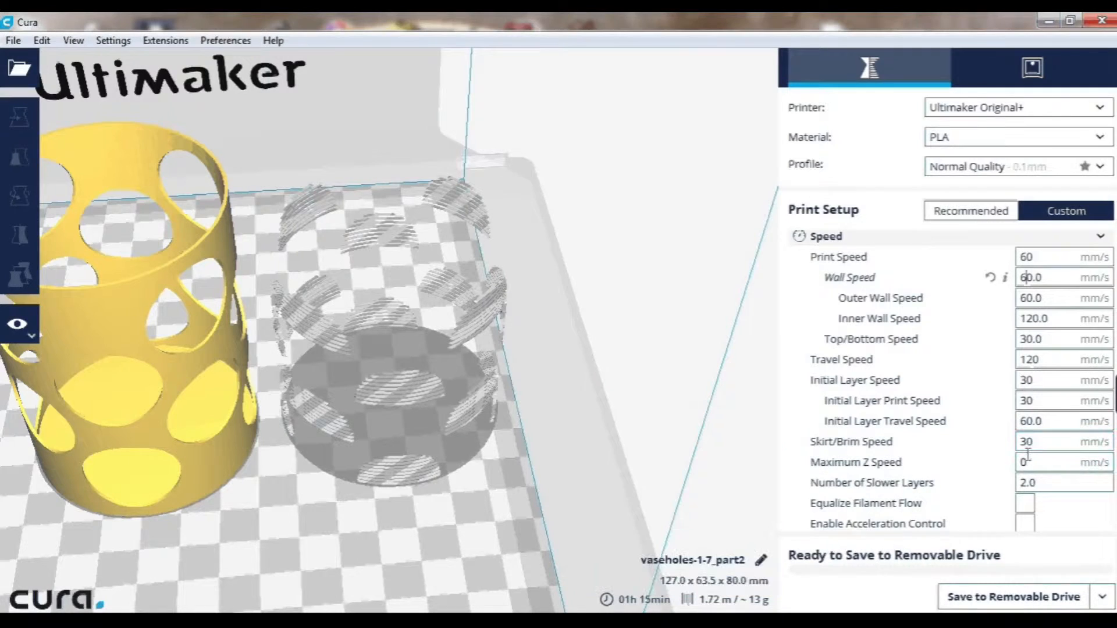
{"action": "scroll", "coordinate": [1027, 465], "scroll_direction": "down", "scroll_amount": 3}
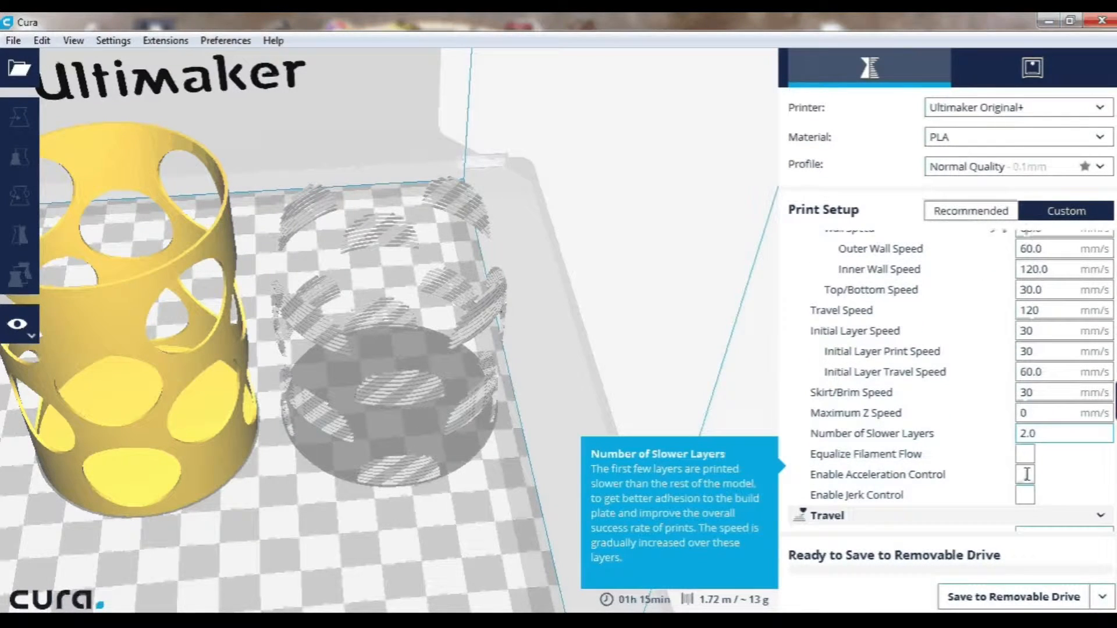
{"action": "scroll", "coordinate": [1026, 474], "scroll_direction": "down", "scroll_amount": 5}
{"action": "scroll", "coordinate": [1000, 466], "scroll_direction": "down", "scroll_amount": 5}
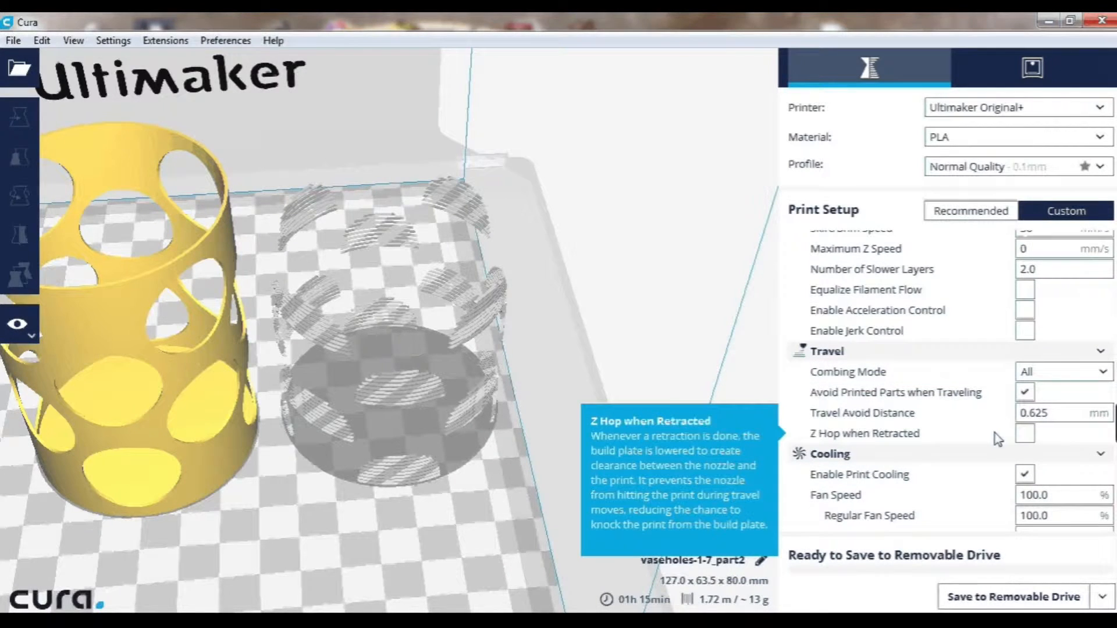
{"action": "scroll", "coordinate": [999, 439], "scroll_direction": "down", "scroll_amount": 5}
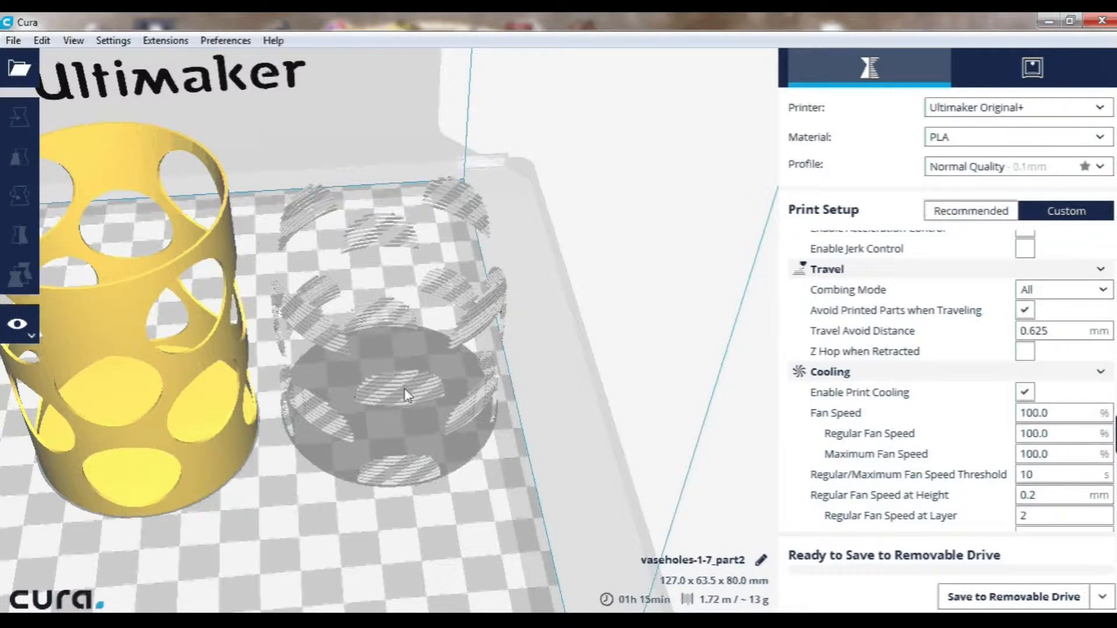
{"action": "left_click", "coordinate": [1026, 393]}
{"action": "scroll", "coordinate": [992, 465], "scroll_direction": "down", "scroll_amount": 1}
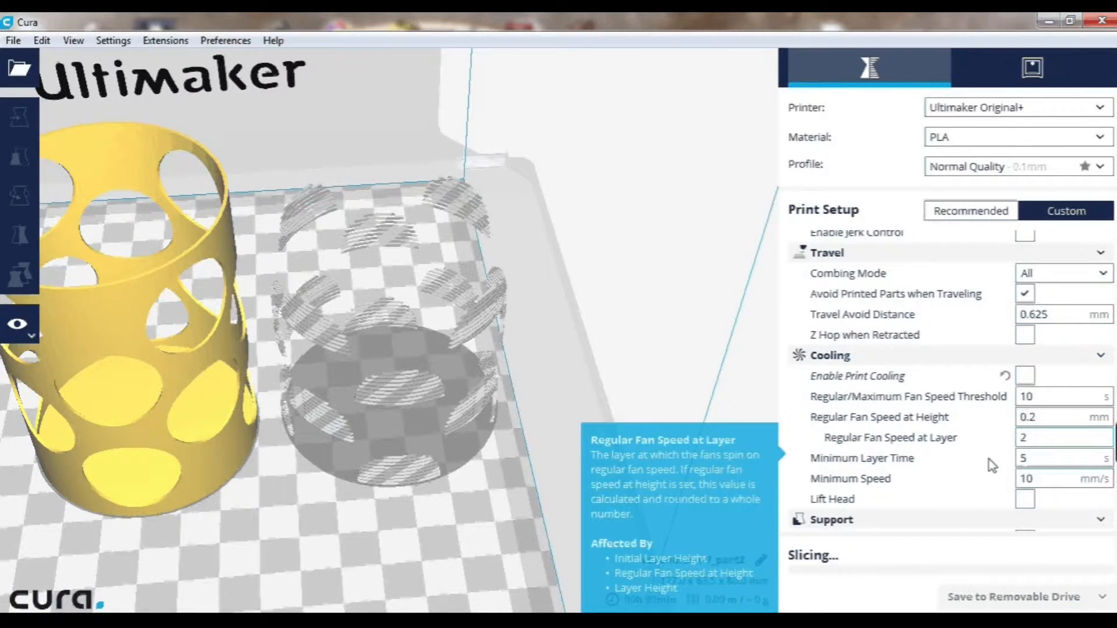
Keep Brim as the Build Plate Adhesion Type and set the Brim Line Count to 0
{"action": "scroll", "coordinate": [992, 465], "scroll_direction": "down", "scroll_amount": 5}
{"action": "scroll", "coordinate": [992, 462], "scroll_direction": "down", "scroll_amount": 3}
{"action": "left_click", "coordinate": [1056, 386]}
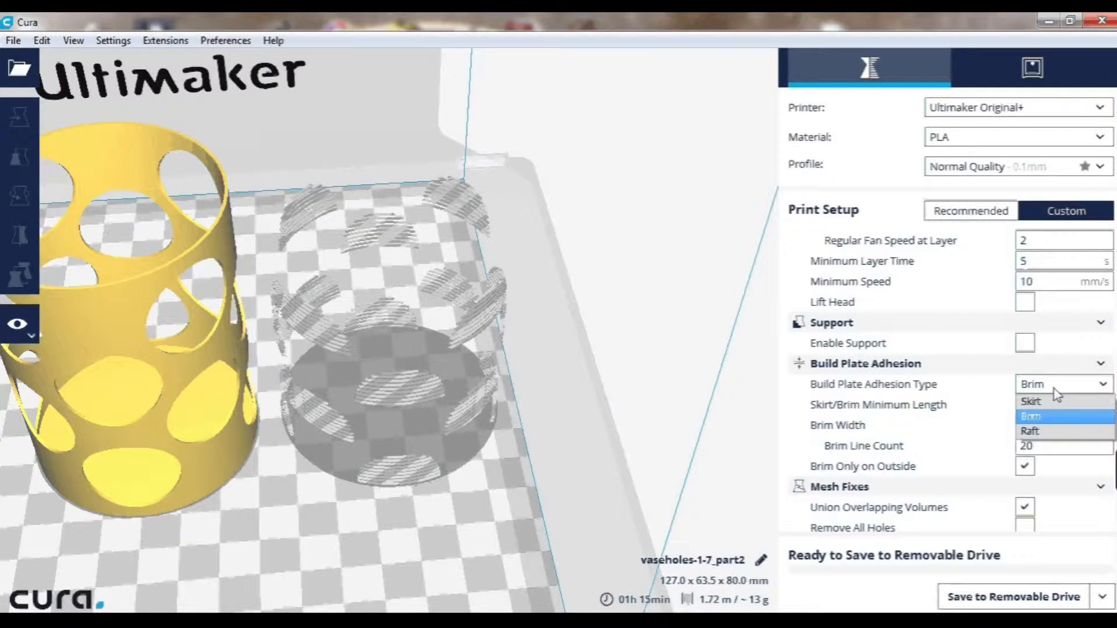
{"action": "left_click", "coordinate": [971, 386]}
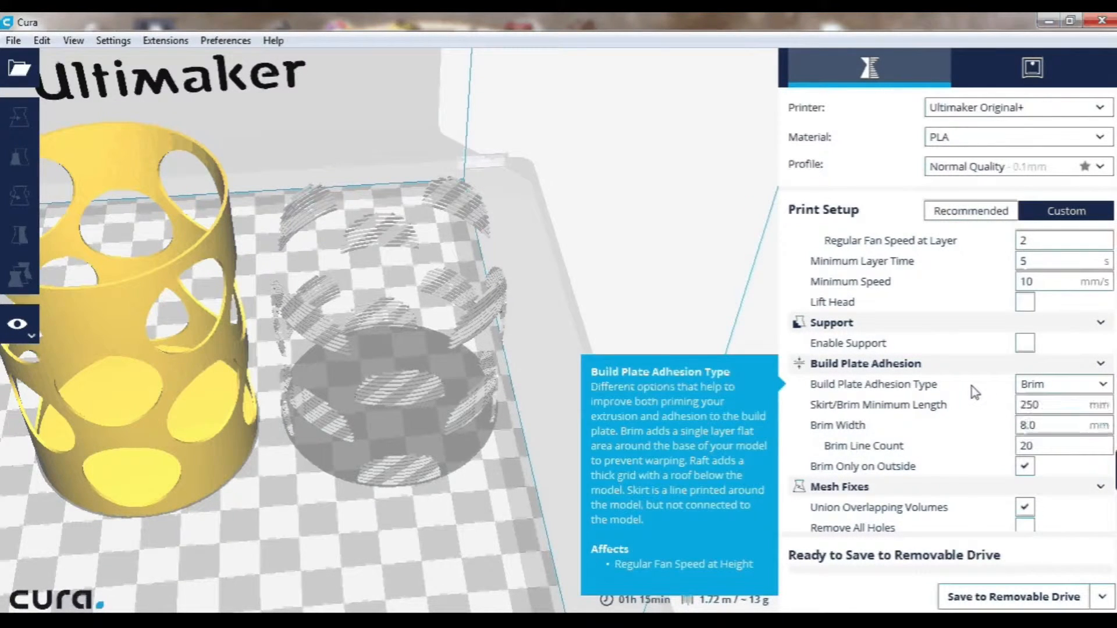
{"action": "left_click_drag", "start_coordinate": [1040, 445], "coordinate": [1012, 455]}
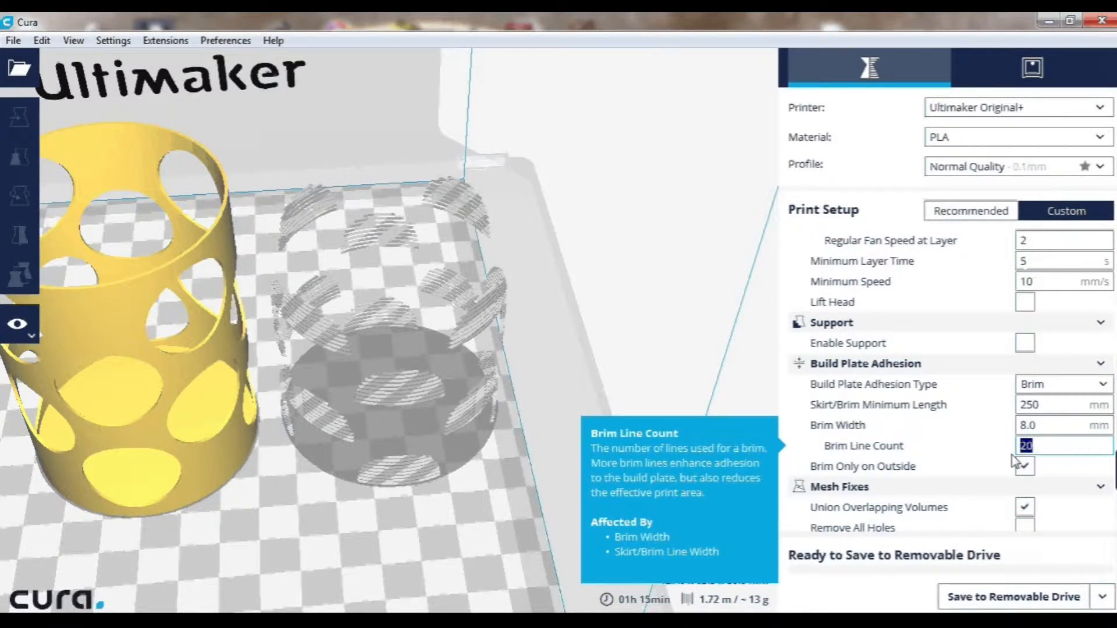
{"action": "type", "text": "0"}
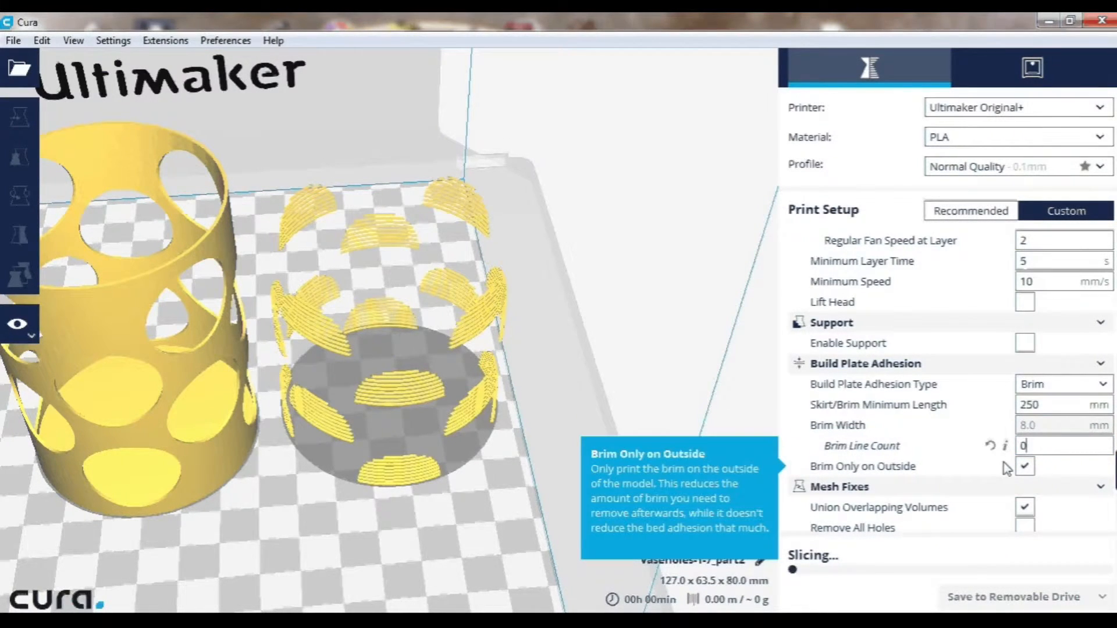
Review the general print settings, from mesh fixes, special modes and experimental options back to the shell and quality values
{"action": "scroll", "coordinate": [976, 470], "scroll_direction": "down", "scroll_amount": 2}
{"action": "scroll", "coordinate": [967, 464], "scroll_direction": "down", "scroll_amount": 5}
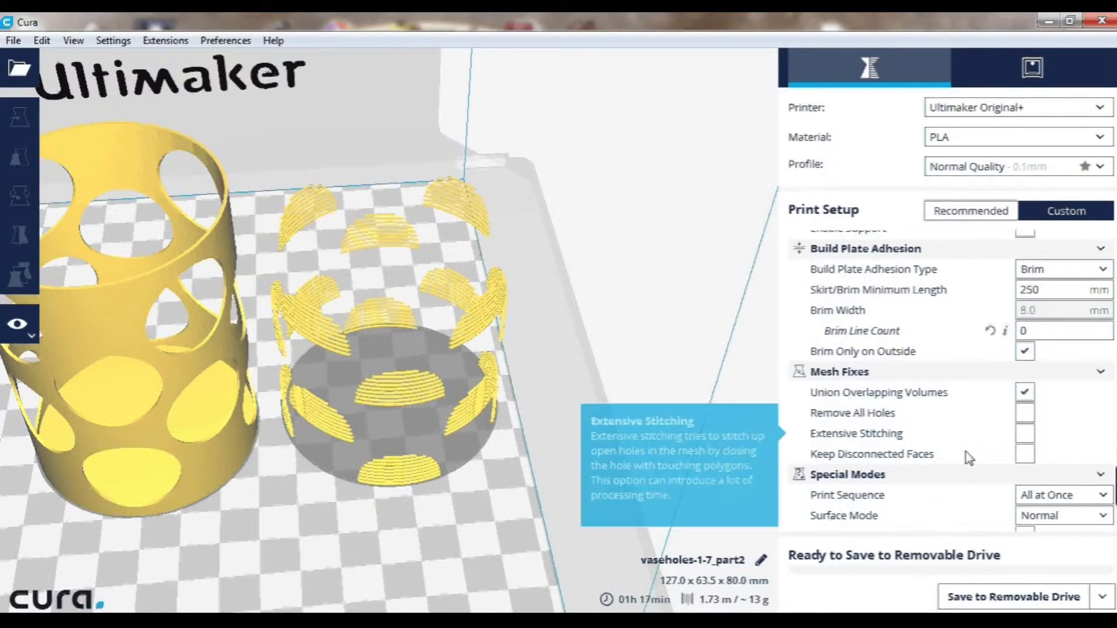
{"action": "scroll", "coordinate": [968, 457], "scroll_direction": "down", "scroll_amount": 4}
{"action": "scroll", "coordinate": [972, 457], "scroll_direction": "down", "scroll_amount": 5}
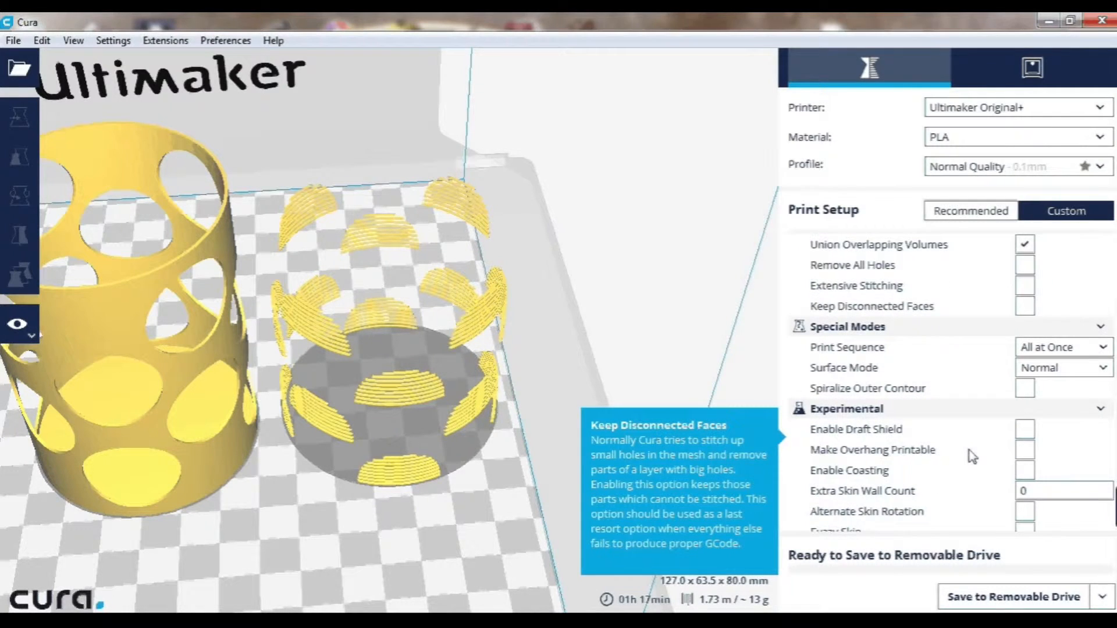
{"action": "scroll", "coordinate": [973, 457], "scroll_direction": "down", "scroll_amount": 2}
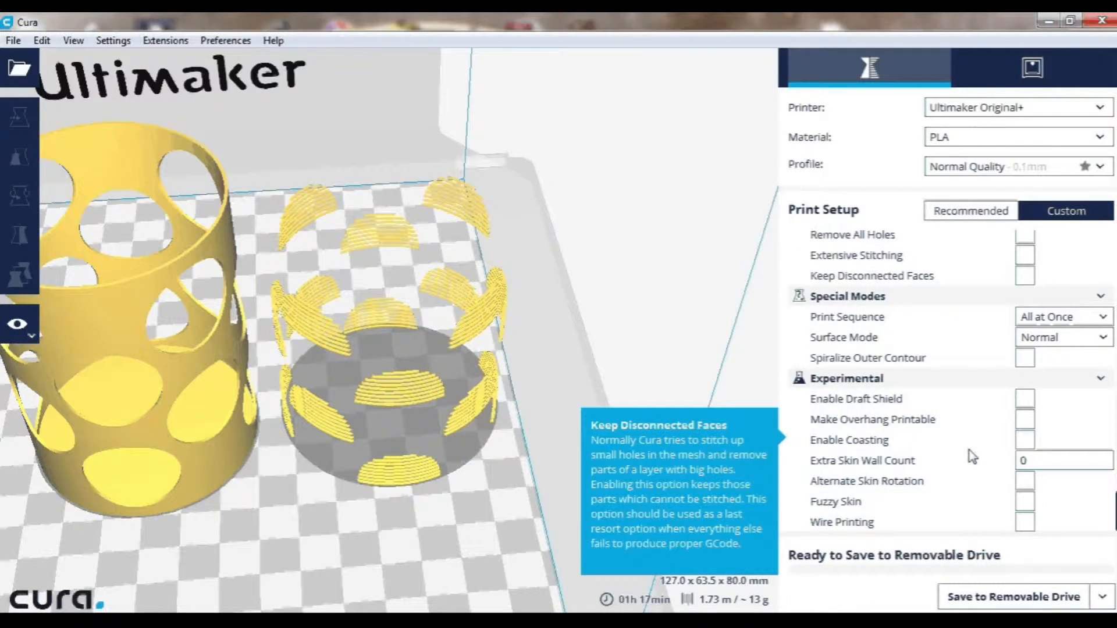
{"action": "scroll", "coordinate": [972, 458], "scroll_direction": "up", "scroll_amount": 16}
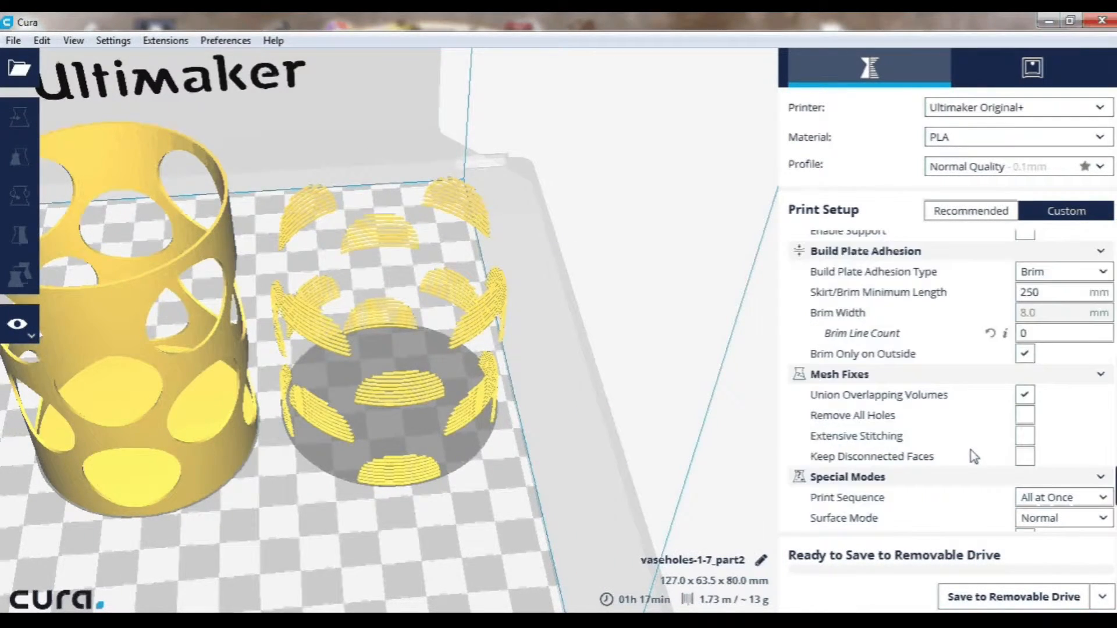
{"action": "scroll", "coordinate": [974, 456], "scroll_direction": "up", "scroll_amount": 13}
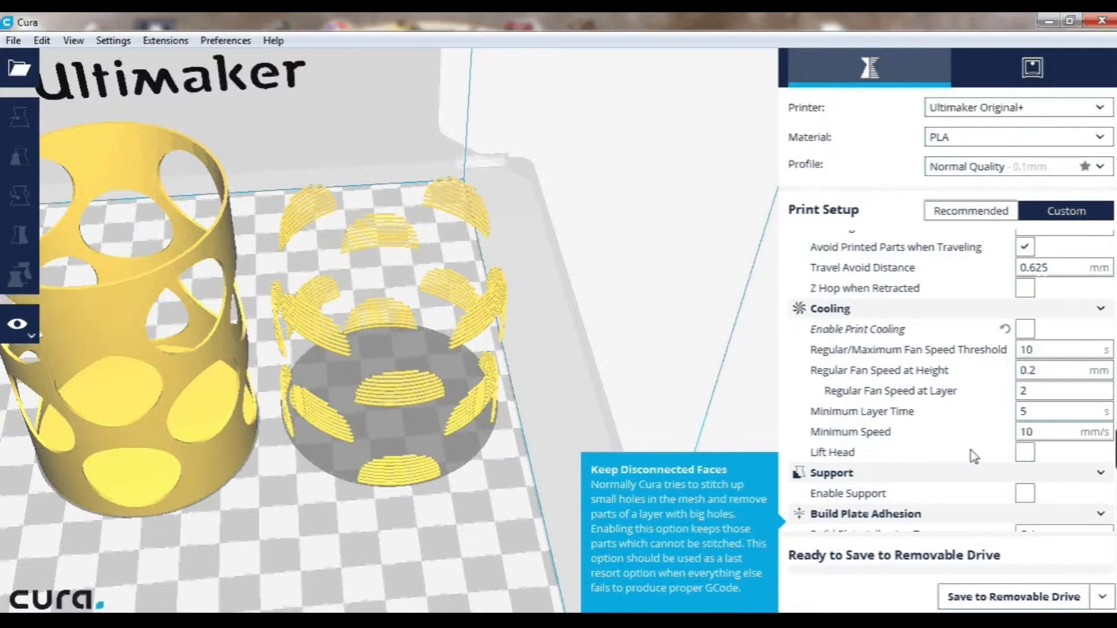
{"action": "scroll", "coordinate": [975, 457], "scroll_direction": "up", "scroll_amount": 8}
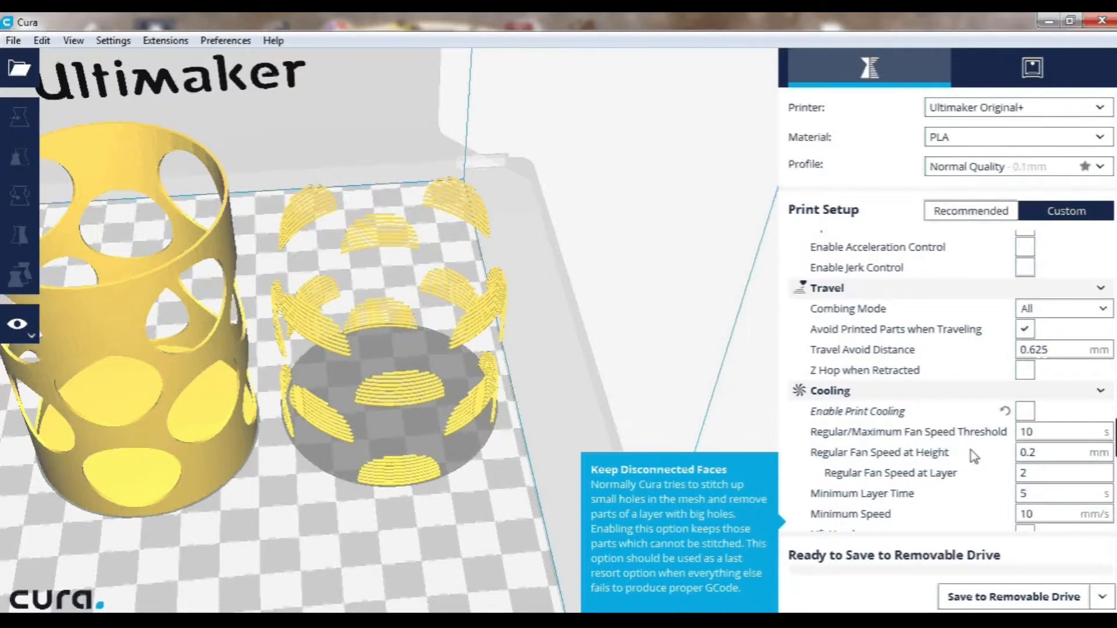
{"action": "scroll", "coordinate": [974, 456], "scroll_direction": "up", "scroll_amount": 3}
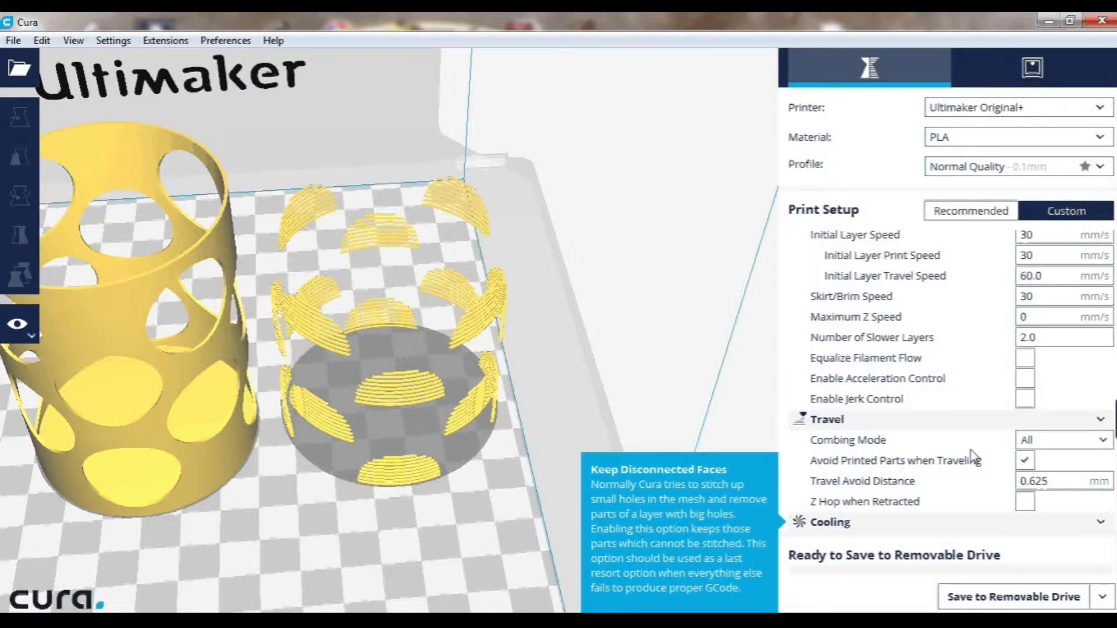
{"action": "scroll", "coordinate": [970, 454], "scroll_direction": "up", "scroll_amount": 14}
{"action": "scroll", "coordinate": [975, 458], "scroll_direction": "up", "scroll_amount": 17}
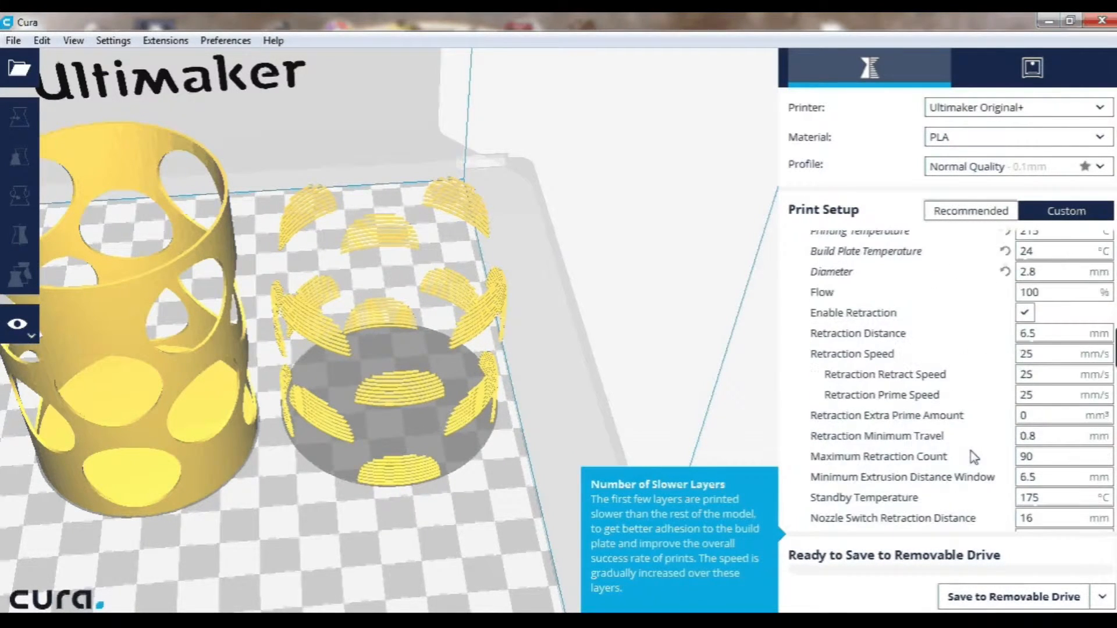
{"action": "scroll", "coordinate": [975, 458], "scroll_direction": "up", "scroll_amount": 4}
{"action": "scroll", "coordinate": [975, 458], "scroll_direction": "up", "scroll_amount": 12}
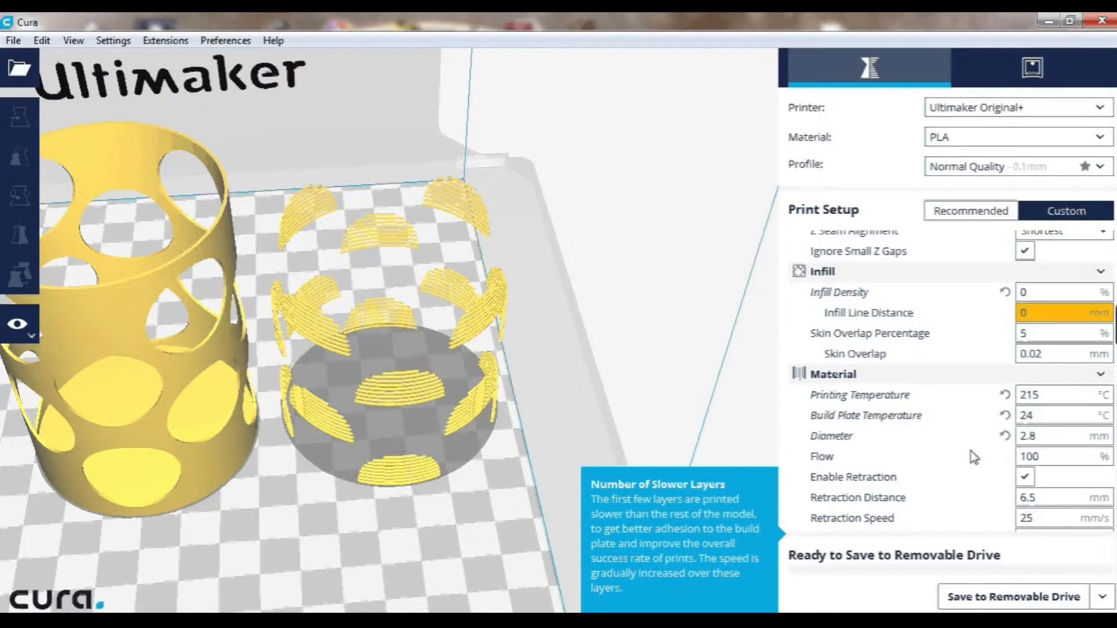
{"action": "scroll", "coordinate": [974, 457], "scroll_direction": "up", "scroll_amount": 8}
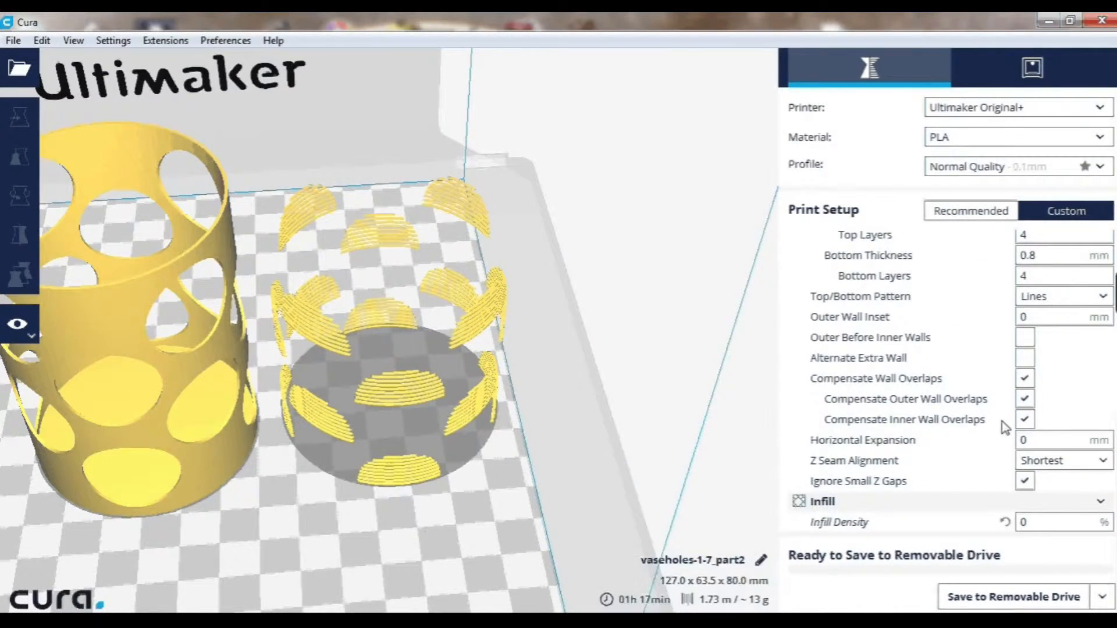
{"action": "scroll", "coordinate": [957, 459], "scroll_direction": "up", "scroll_amount": 7}
{"action": "scroll", "coordinate": [957, 460], "scroll_direction": "up", "scroll_amount": 10}
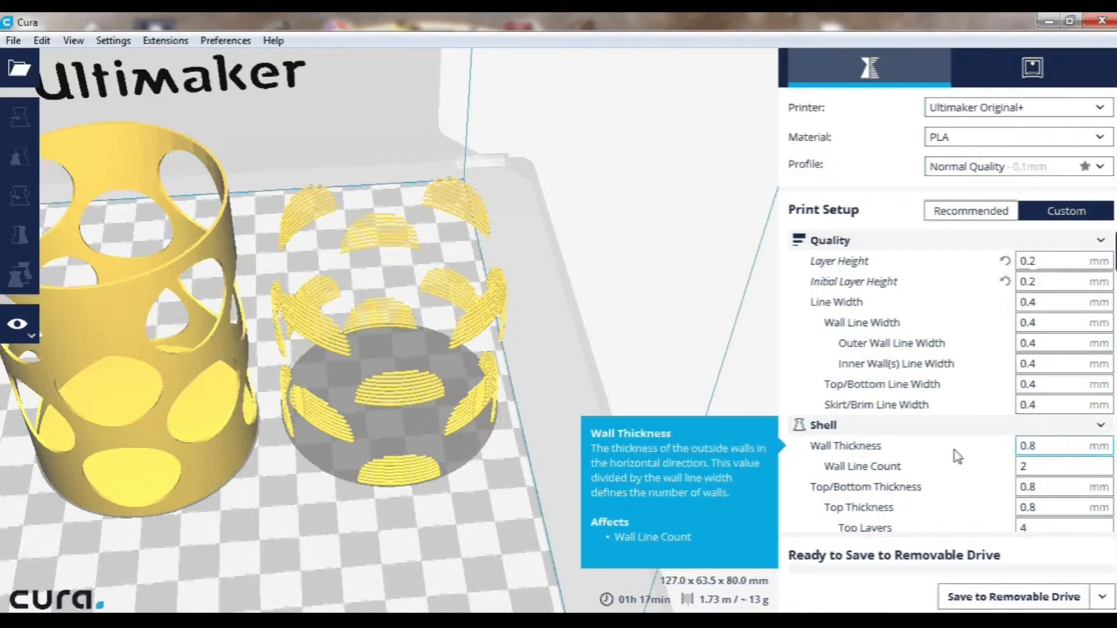
Set the per-model Flow to 1000 % and Wall Speed to 6.0 mm/s for the separate hole-filling part
{"action": "left_click", "coordinate": [430, 389]}
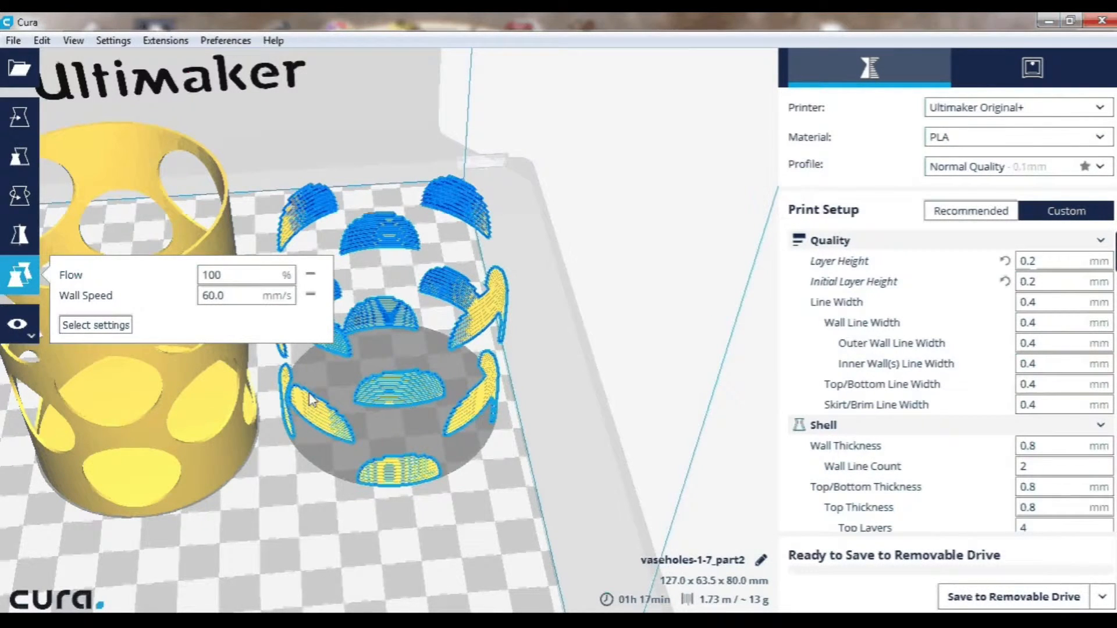
{"action": "left_click", "coordinate": [216, 297]}
{"action": "key", "text": "BackSpace"}
{"action": "left_click", "coordinate": [215, 275]}
{"action": "type", "text": "0"}
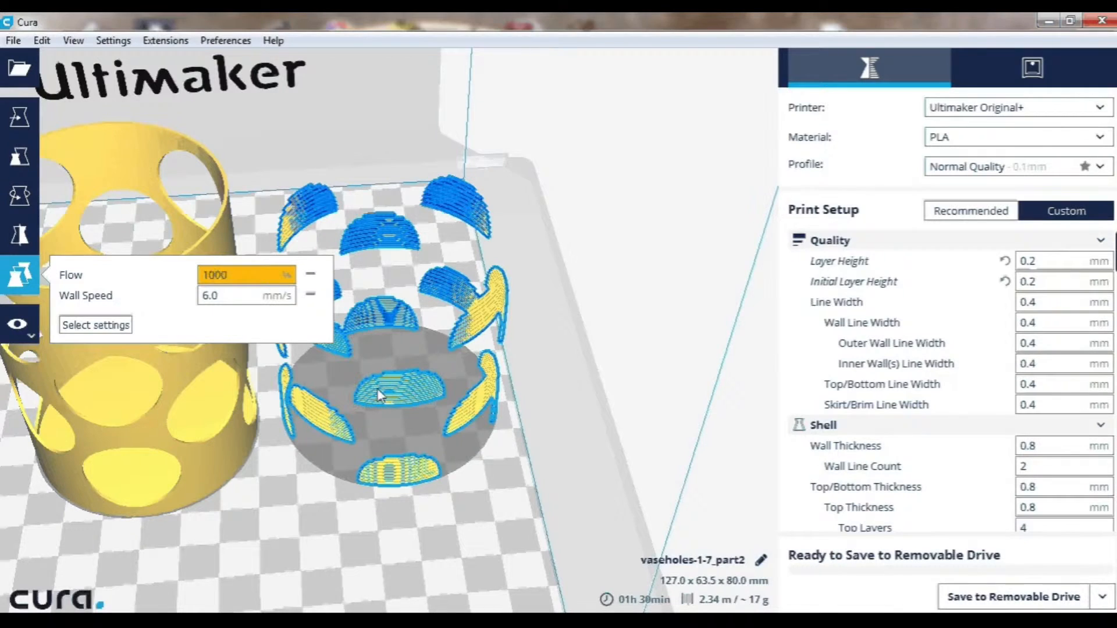
{"action": "left_click", "coordinate": [308, 439]}
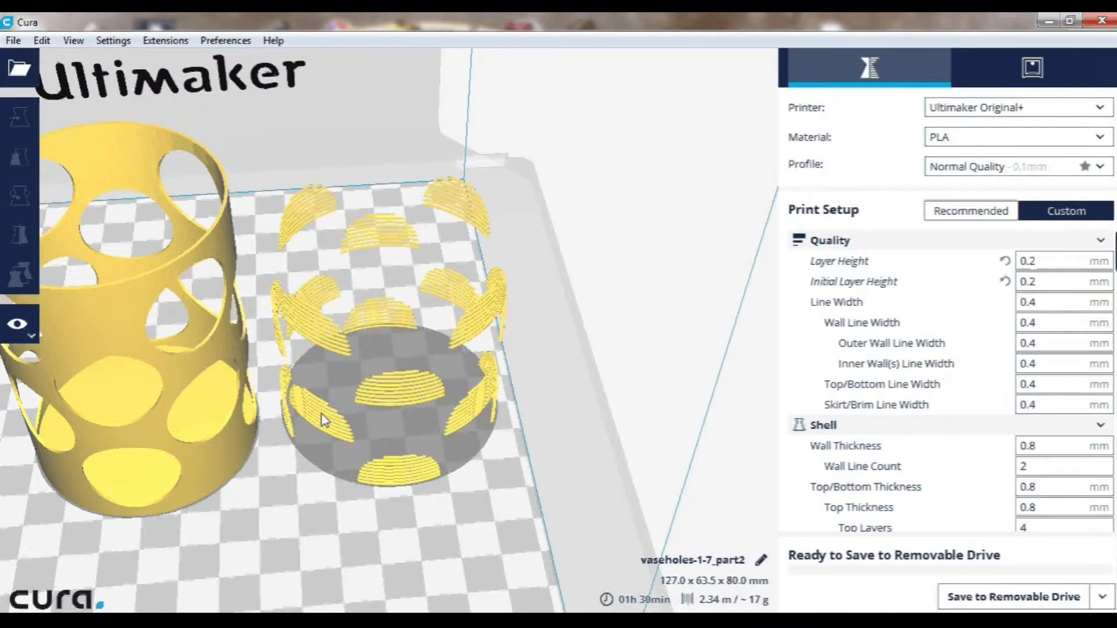
Select the hole-filling part together with the vase body and merge the two models
{"action": "left_click", "coordinate": [323, 414]}
{"action": "scroll", "coordinate": [265, 433], "scroll_direction": "down", "scroll_amount": 5}
{"action": "scroll", "coordinate": [267, 426], "scroll_direction": "down", "scroll_amount": 1}
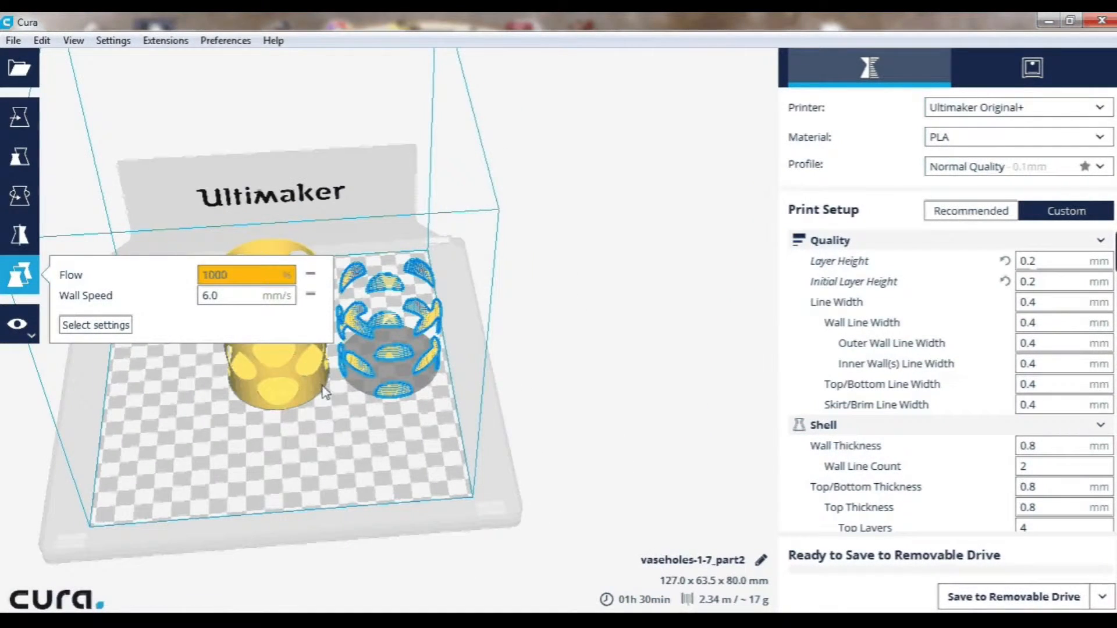
{"action": "left_click", "coordinate": [312, 378]}
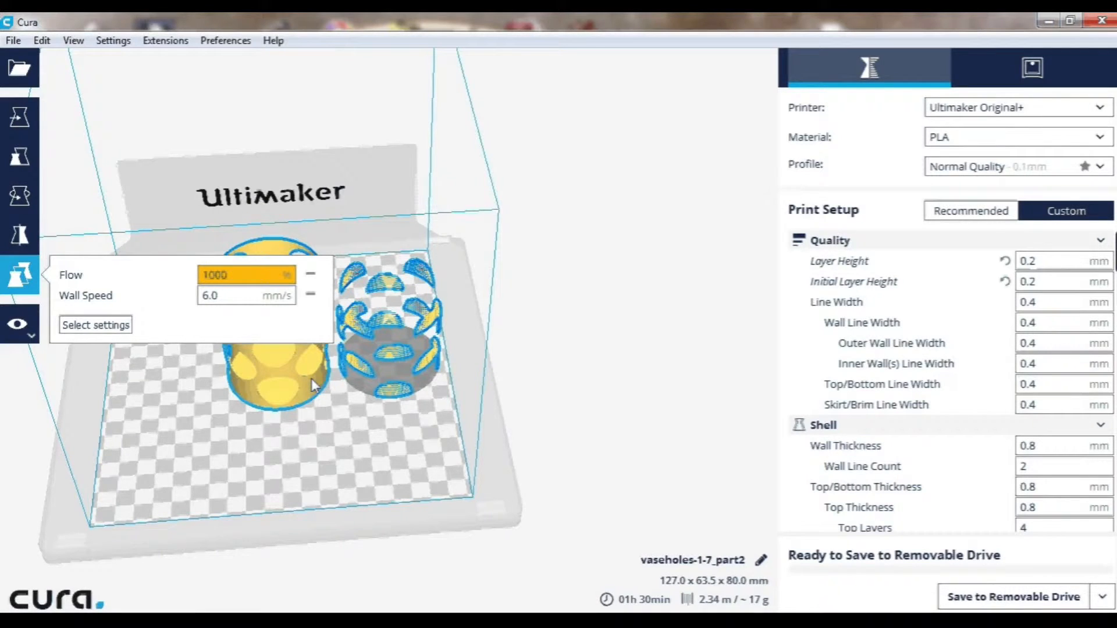
{"action": "left_click", "coordinate": [43, 42]}
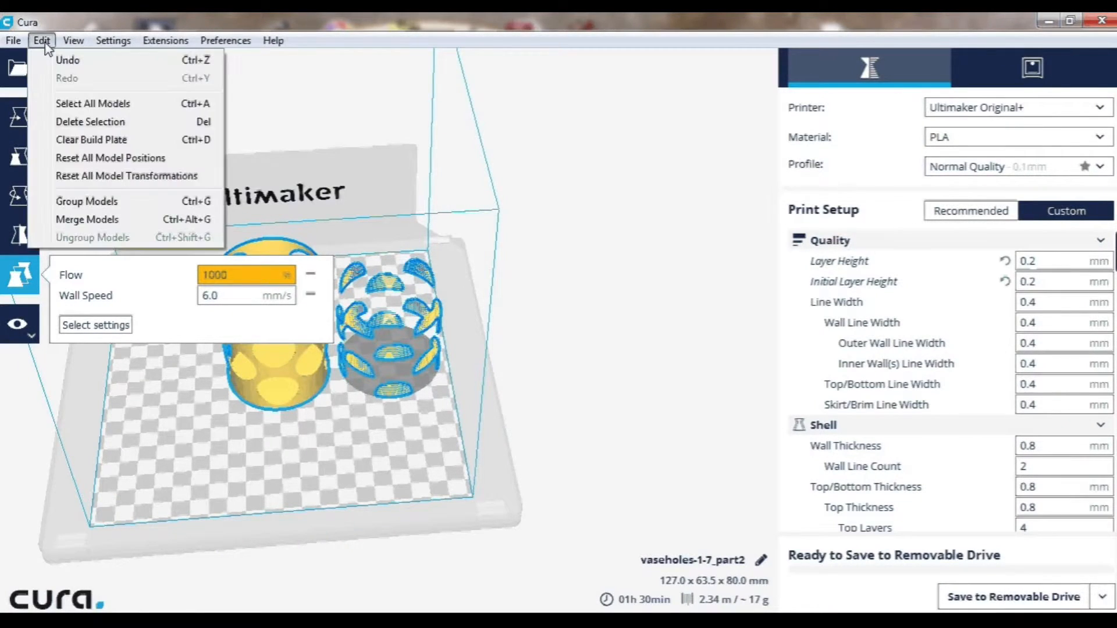
{"action": "left_click", "coordinate": [82, 220]}
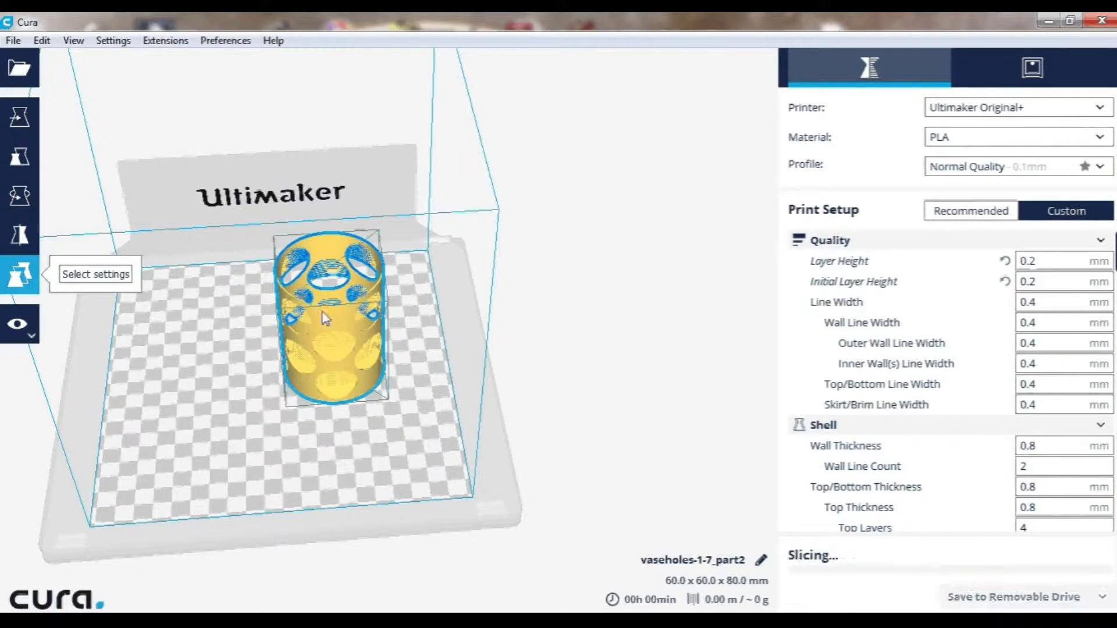
{"action": "left_click", "coordinate": [160, 384]}
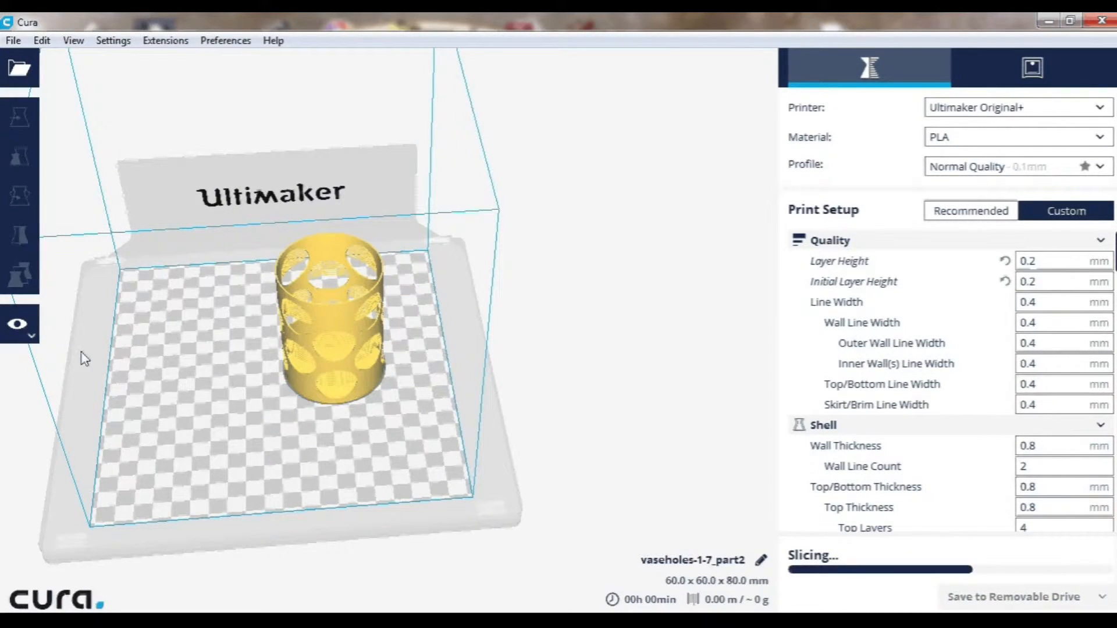
Inspect the merged vase in Layers view, stepping down to layer 366 and back to 400, and return to Solid view
{"action": "scroll", "coordinate": [282, 382], "scroll_direction": "up", "scroll_amount": 5}
{"action": "mouse_move", "coordinate": [318, 406]}
{"action": "right_mouse_down"}
{"action": "mouse_move", "coordinate": [316, 423]}
{"action": "mouse_move", "coordinate": [301, 417]}
{"action": "right_mouse_up"}
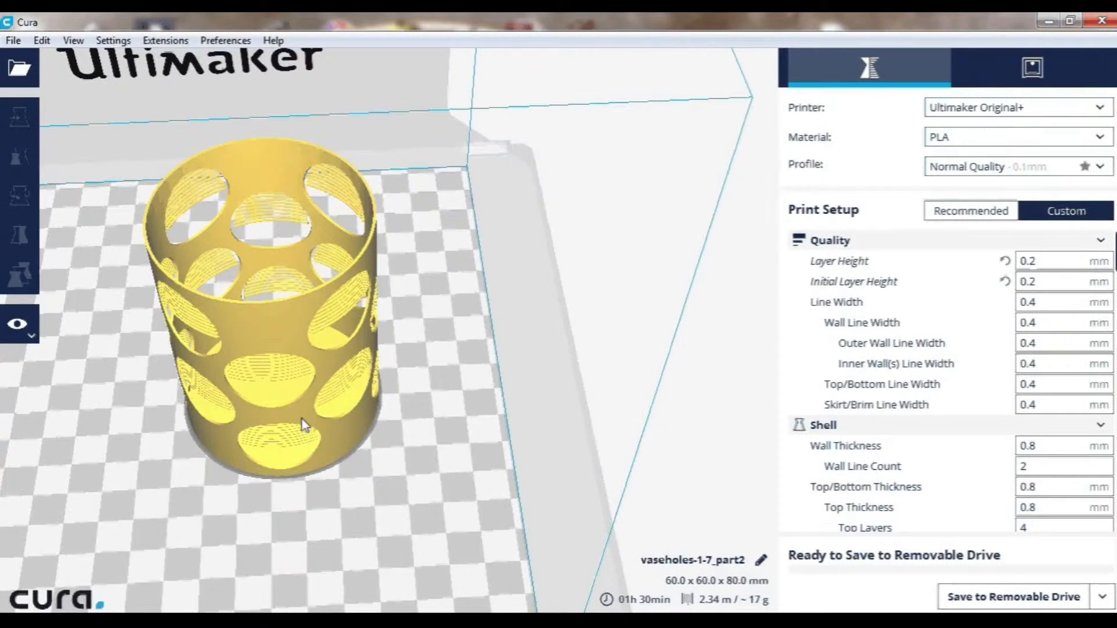
{"action": "left_click", "coordinate": [32, 339]}
{"action": "left_click", "coordinate": [42, 391]}
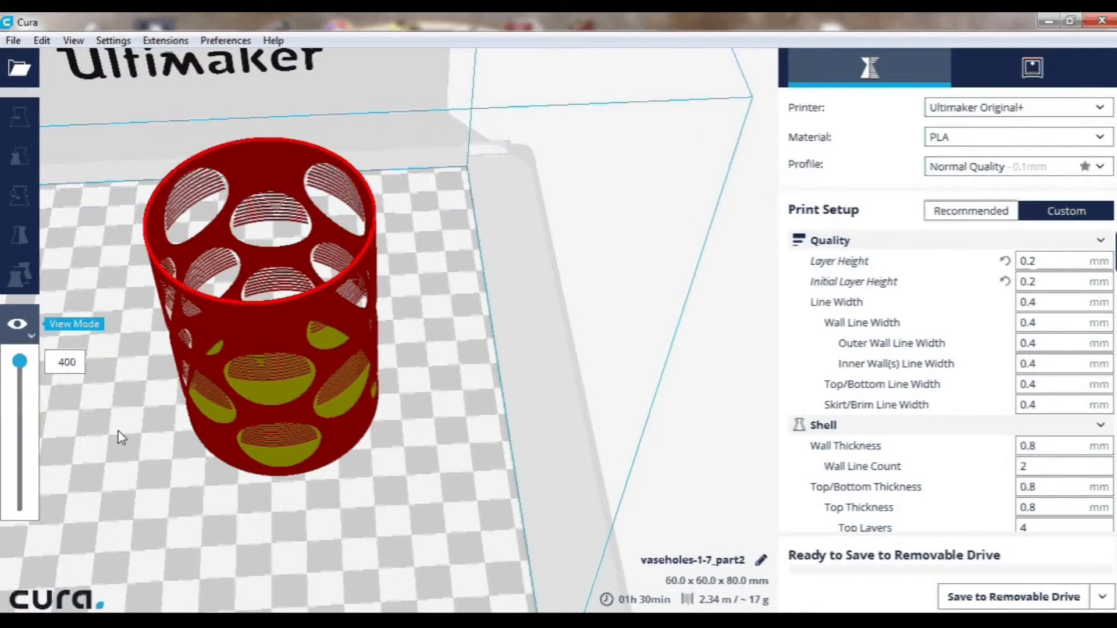
{"action": "left_click_drag", "start_coordinate": [24, 366], "coordinate": [28, 380]}
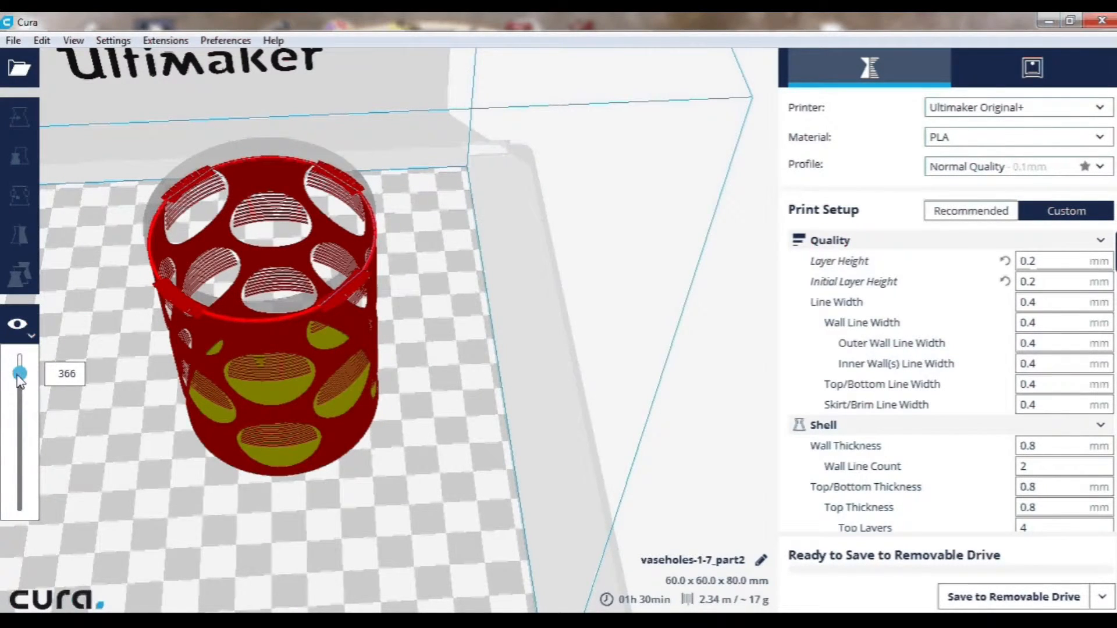
{"action": "left_click_drag", "start_coordinate": [20, 373], "coordinate": [53, 341]}
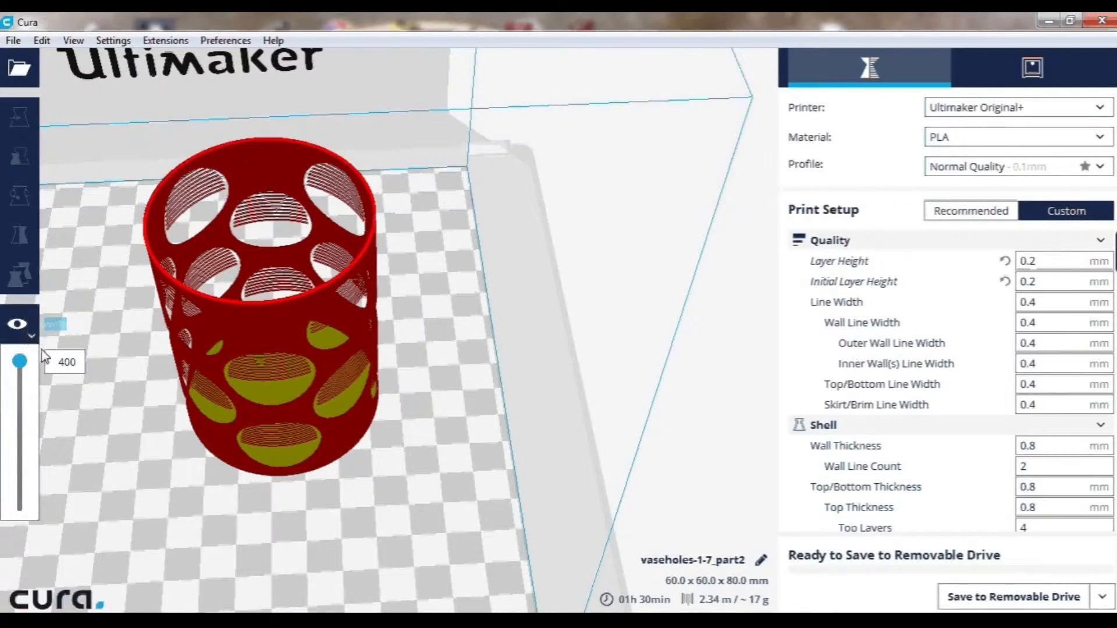
{"action": "left_click", "coordinate": [26, 327]}
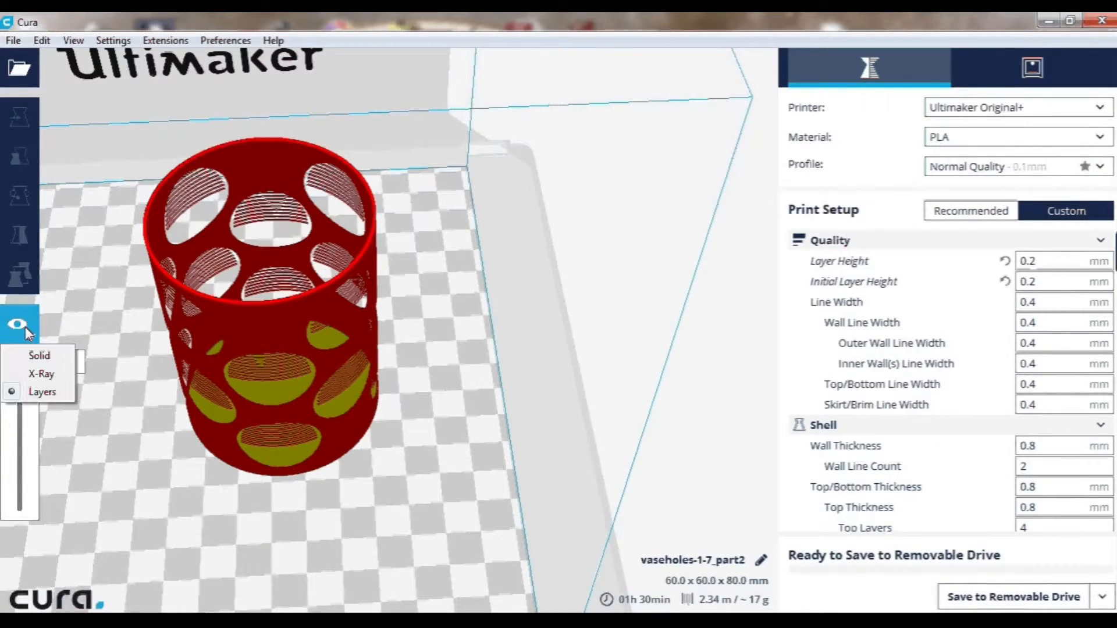
{"action": "left_click", "coordinate": [33, 359]}
Move the merged vase across the build plate to about X -35.7 mm, Y -29.3 mm
{"action": "scroll", "coordinate": [110, 434], "scroll_direction": "down", "scroll_amount": 4}
{"action": "scroll", "coordinate": [250, 362], "scroll_direction": "up", "scroll_amount": 1}
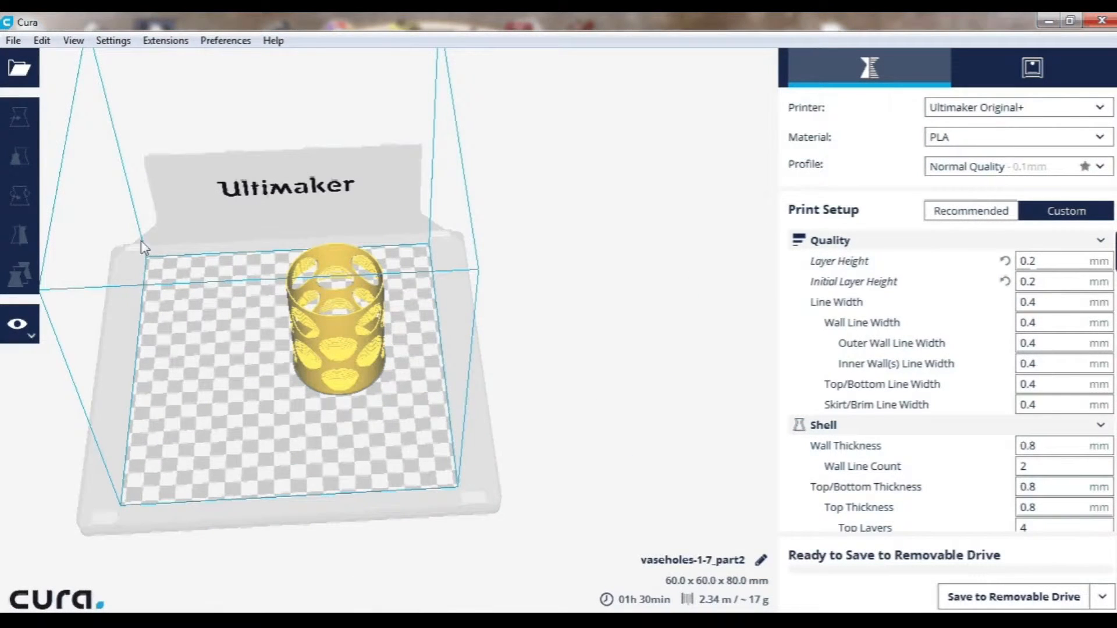
{"action": "left_click", "coordinate": [344, 329]}
{"action": "left_click", "coordinate": [20, 117]}
{"action": "left_click_drag", "start_coordinate": [360, 341], "coordinate": [272, 323]}
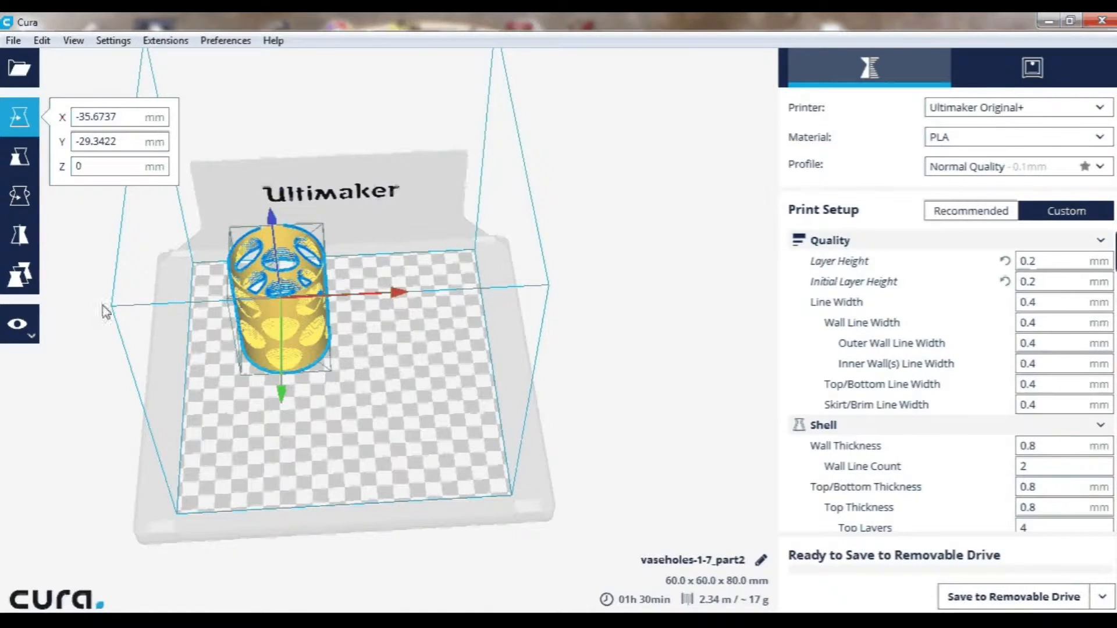
{"action": "left_click", "coordinate": [268, 447]}
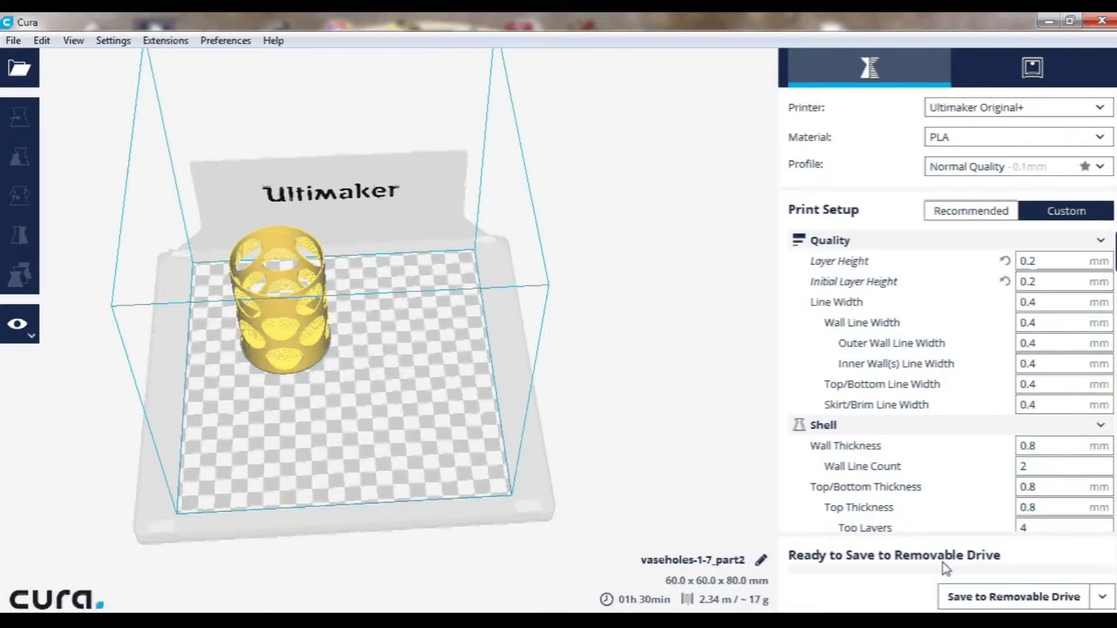
Save the sliced vase to the removable drive TEST-3D (F:)
{"action": "left_click", "coordinate": [1103, 601]}
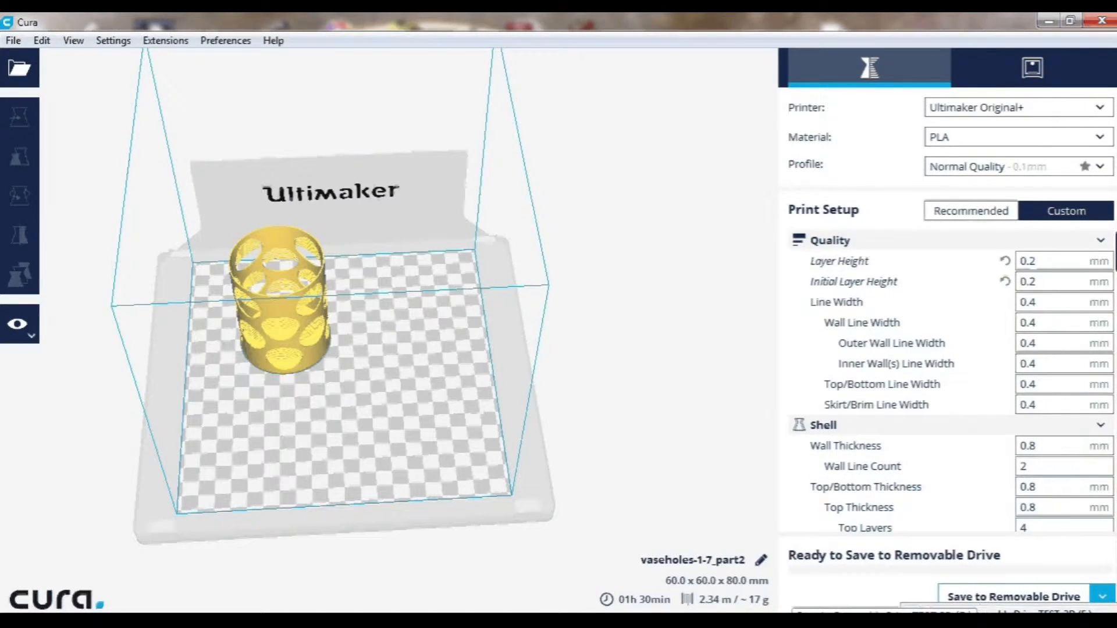
{"action": "left_click", "coordinate": [1005, 591]}
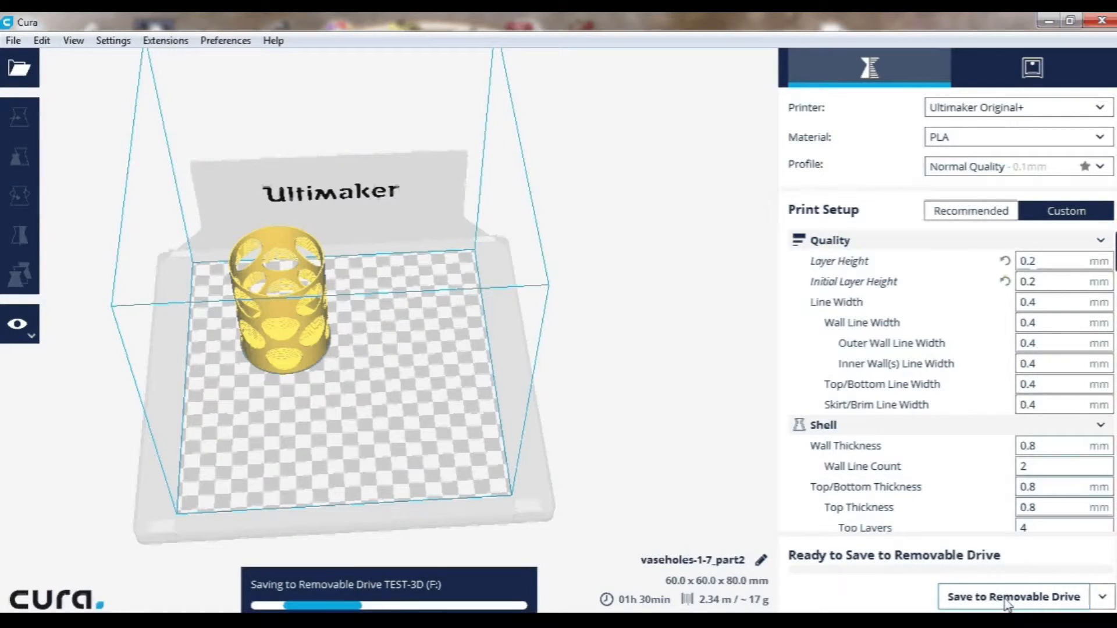